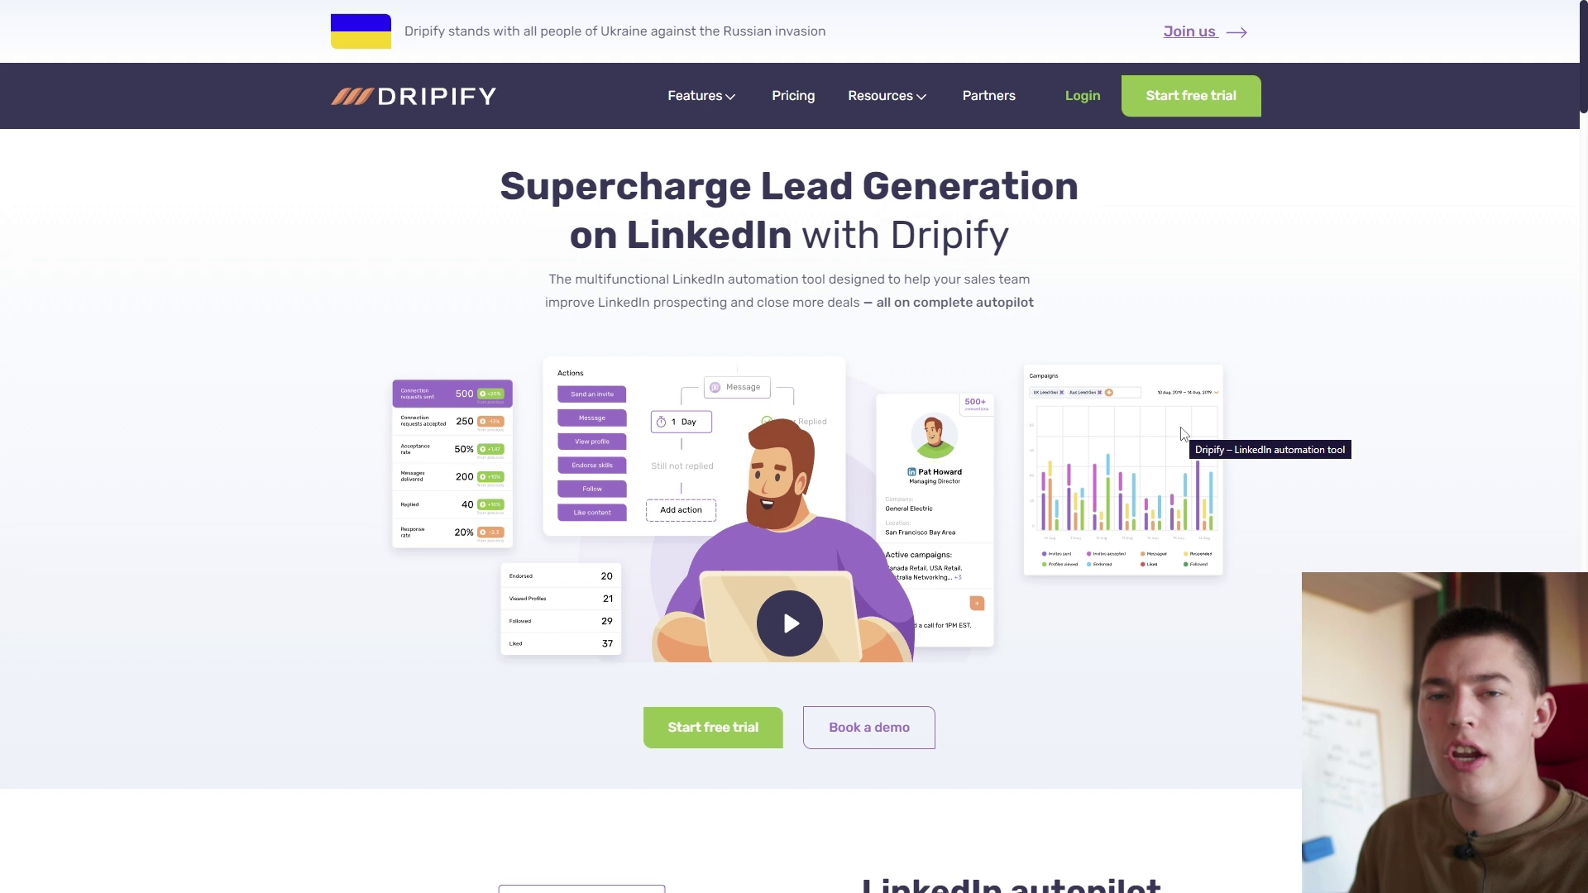
Scroll through Dripify's features to the pricing plans: Basic $59, Pro $79, Advanced $99.
scroll(1183, 434, "down", 8)
scroll(1109, 472, "down", 3)
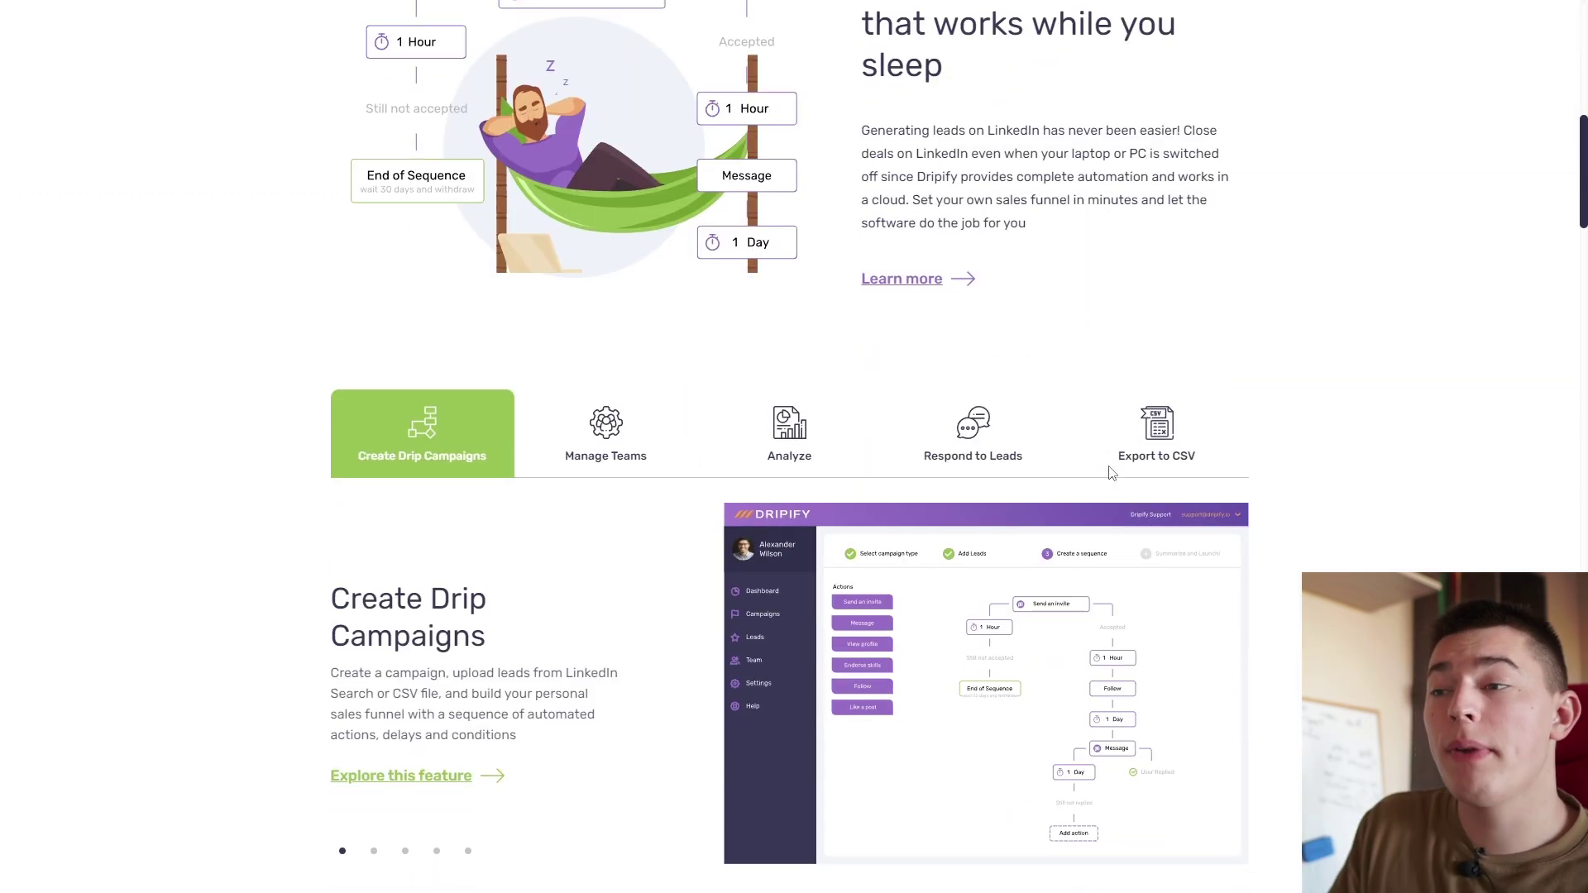
scroll(686, 703, "down", 10)
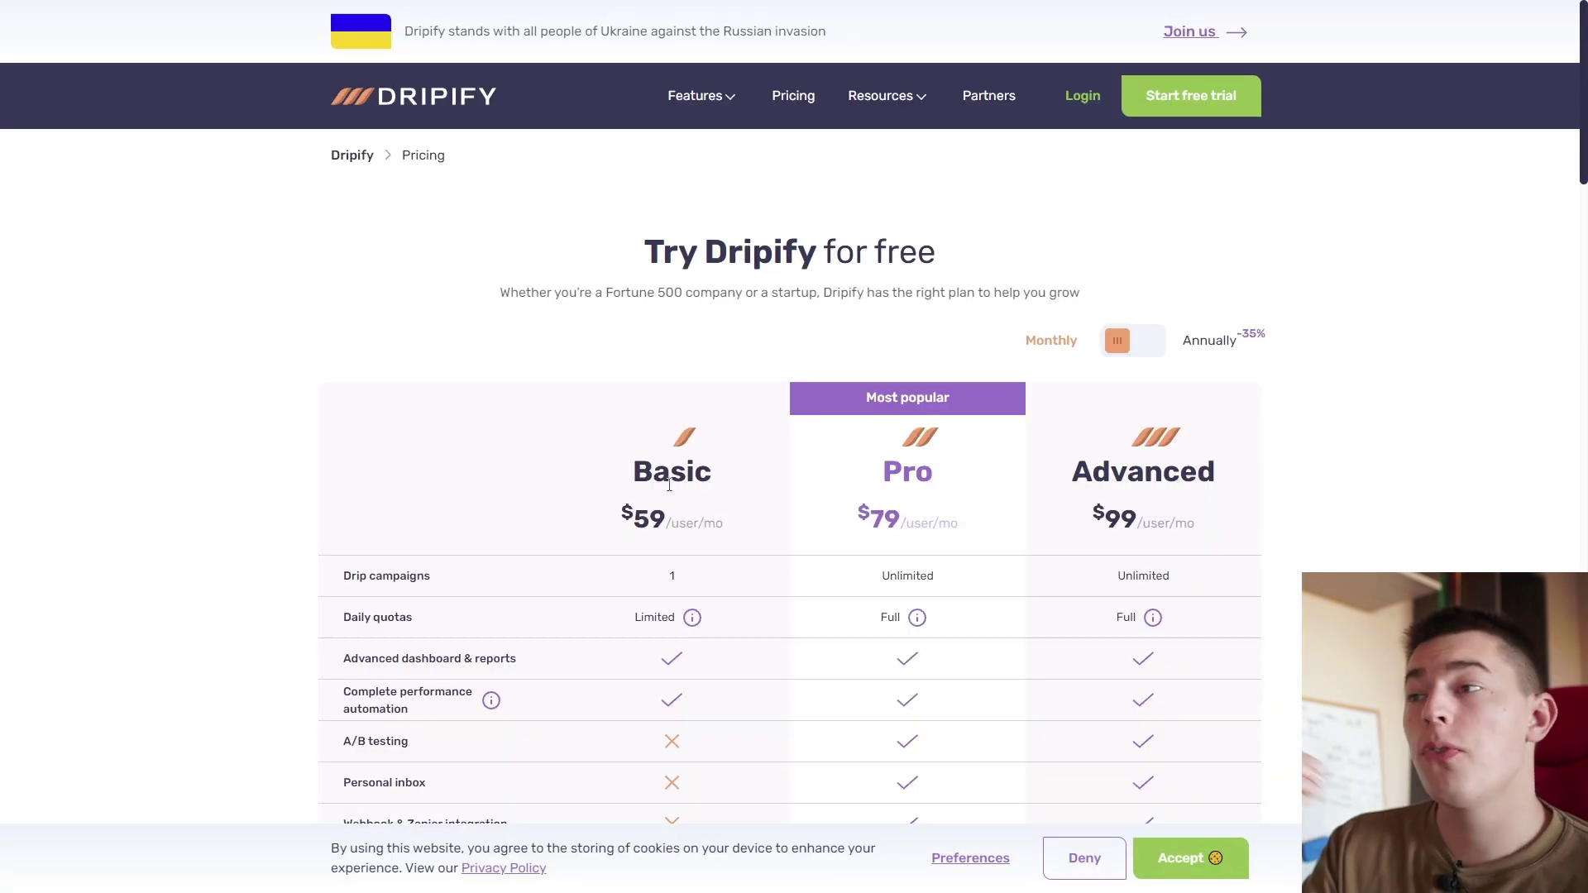
scroll(671, 515, "down", 3)
scroll(660, 514, "down", 5)
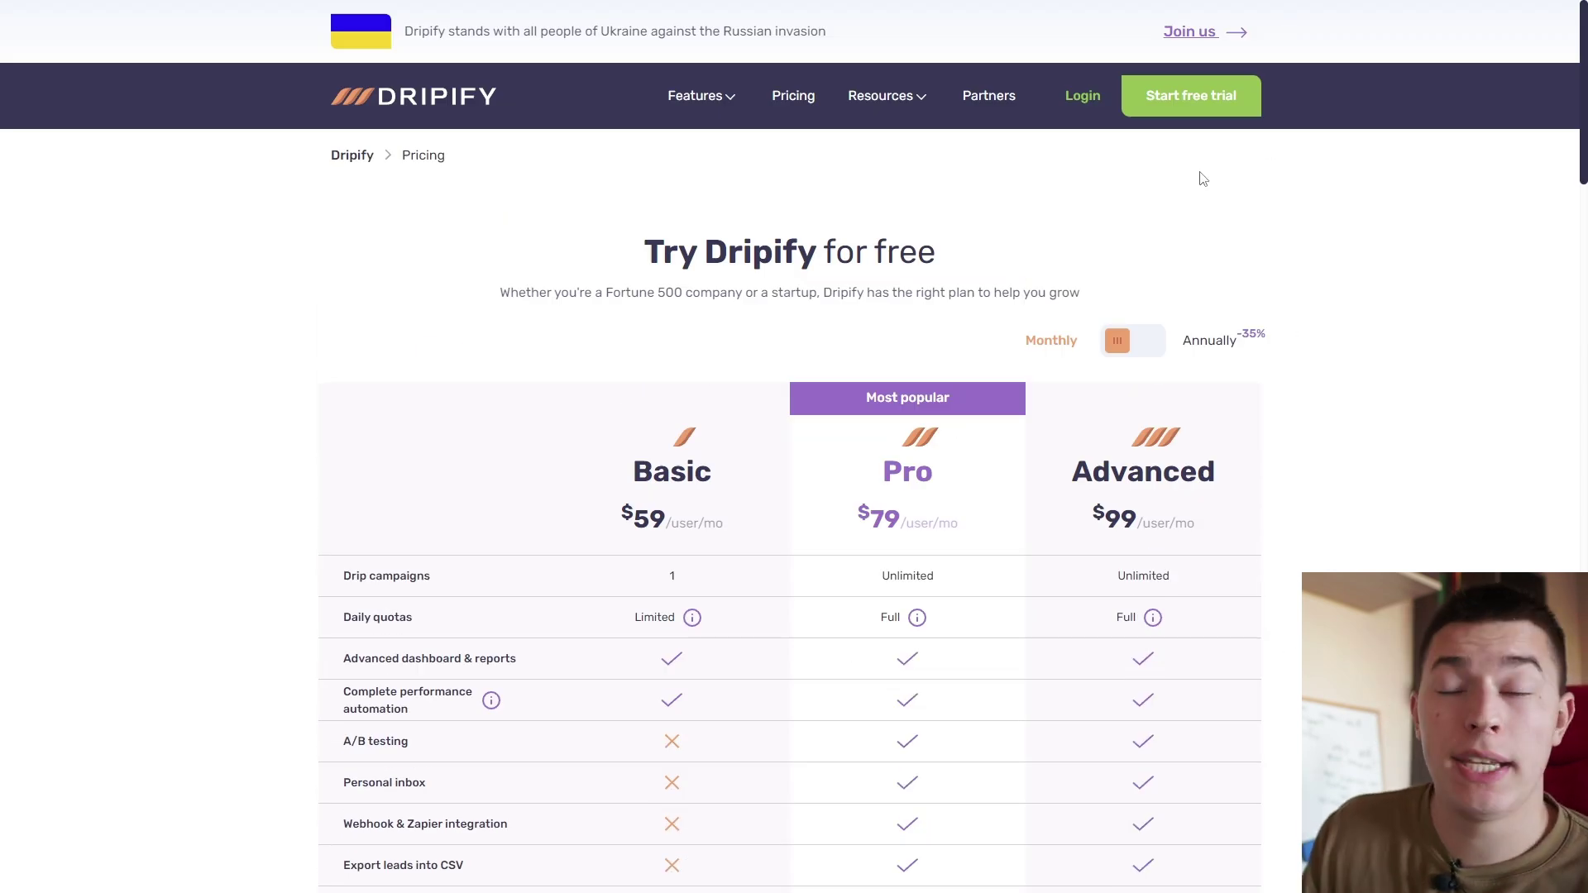
Start the free trial, sign in with the LinkedIn account, and skip inviting teammates.
left_click(1192, 96)
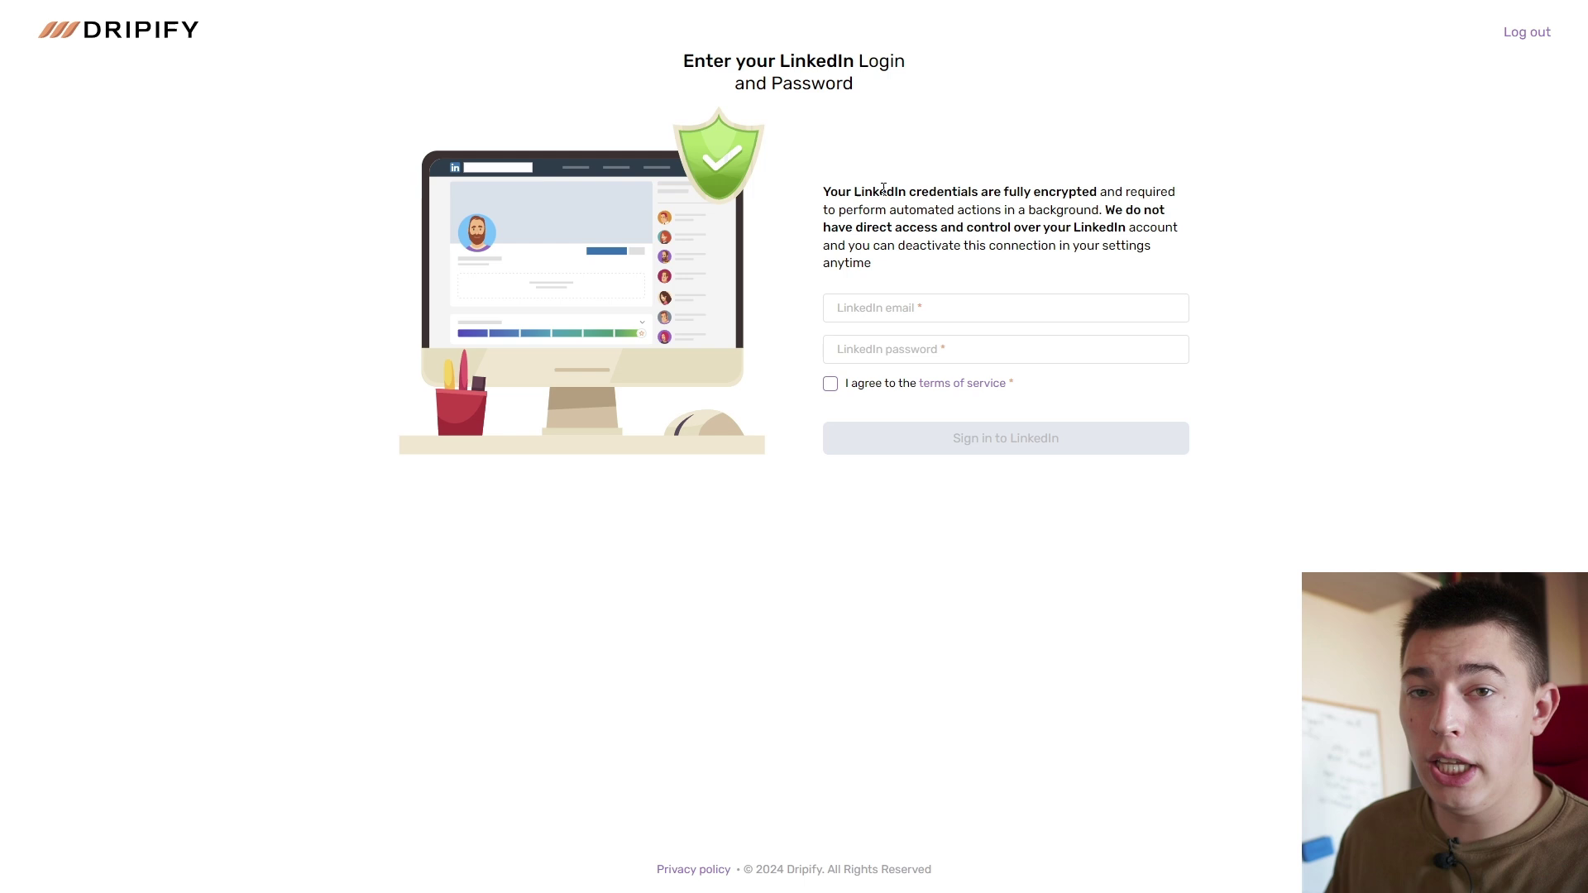
left_click(995, 310)
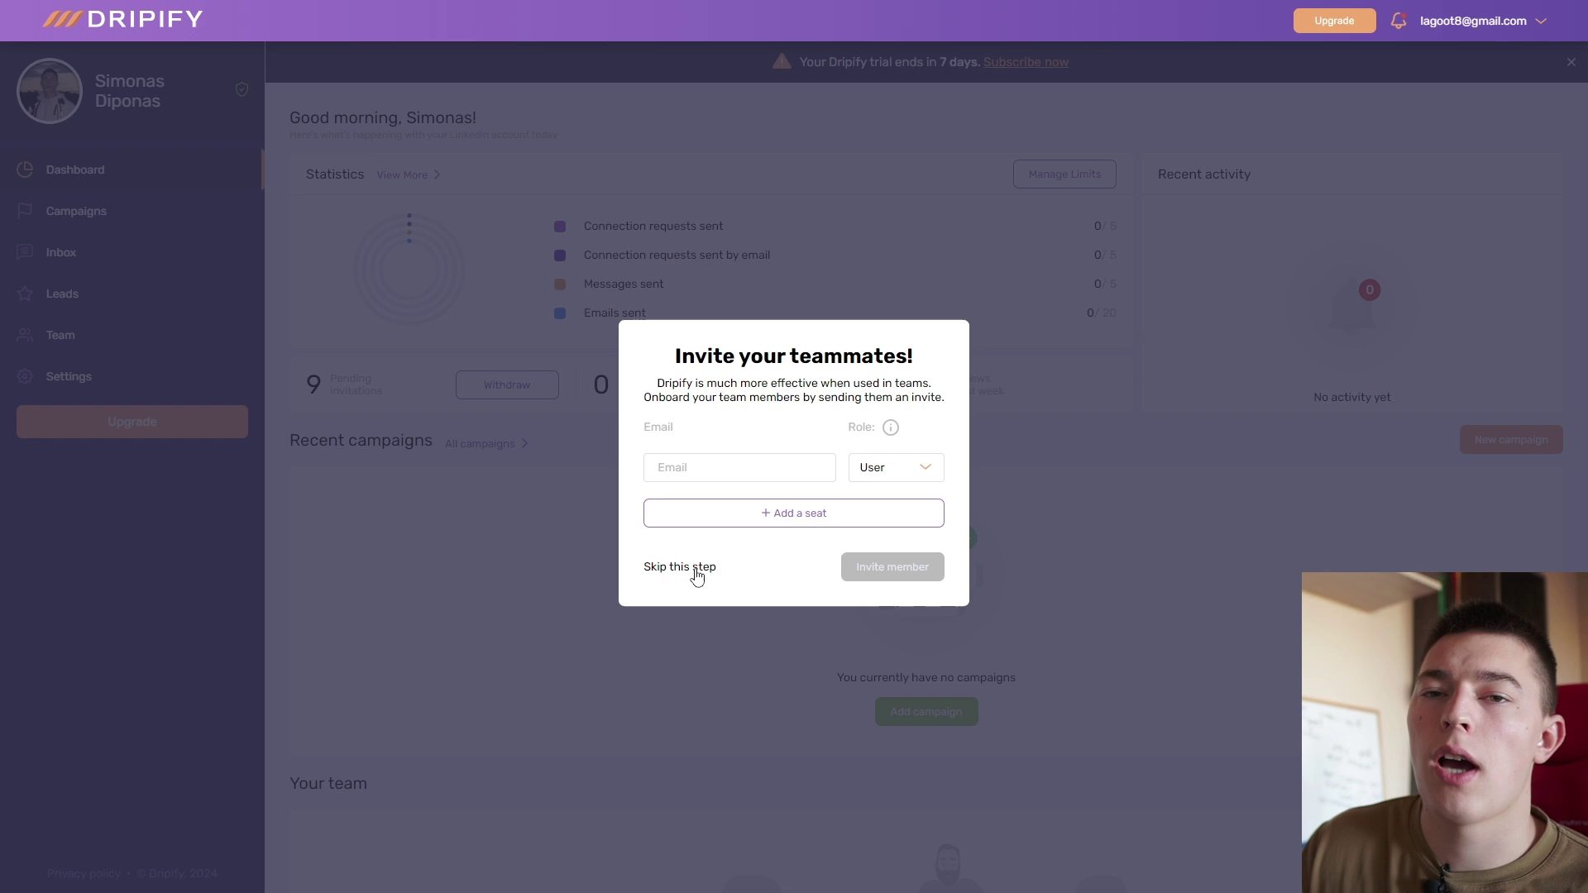
left_click(695, 569)
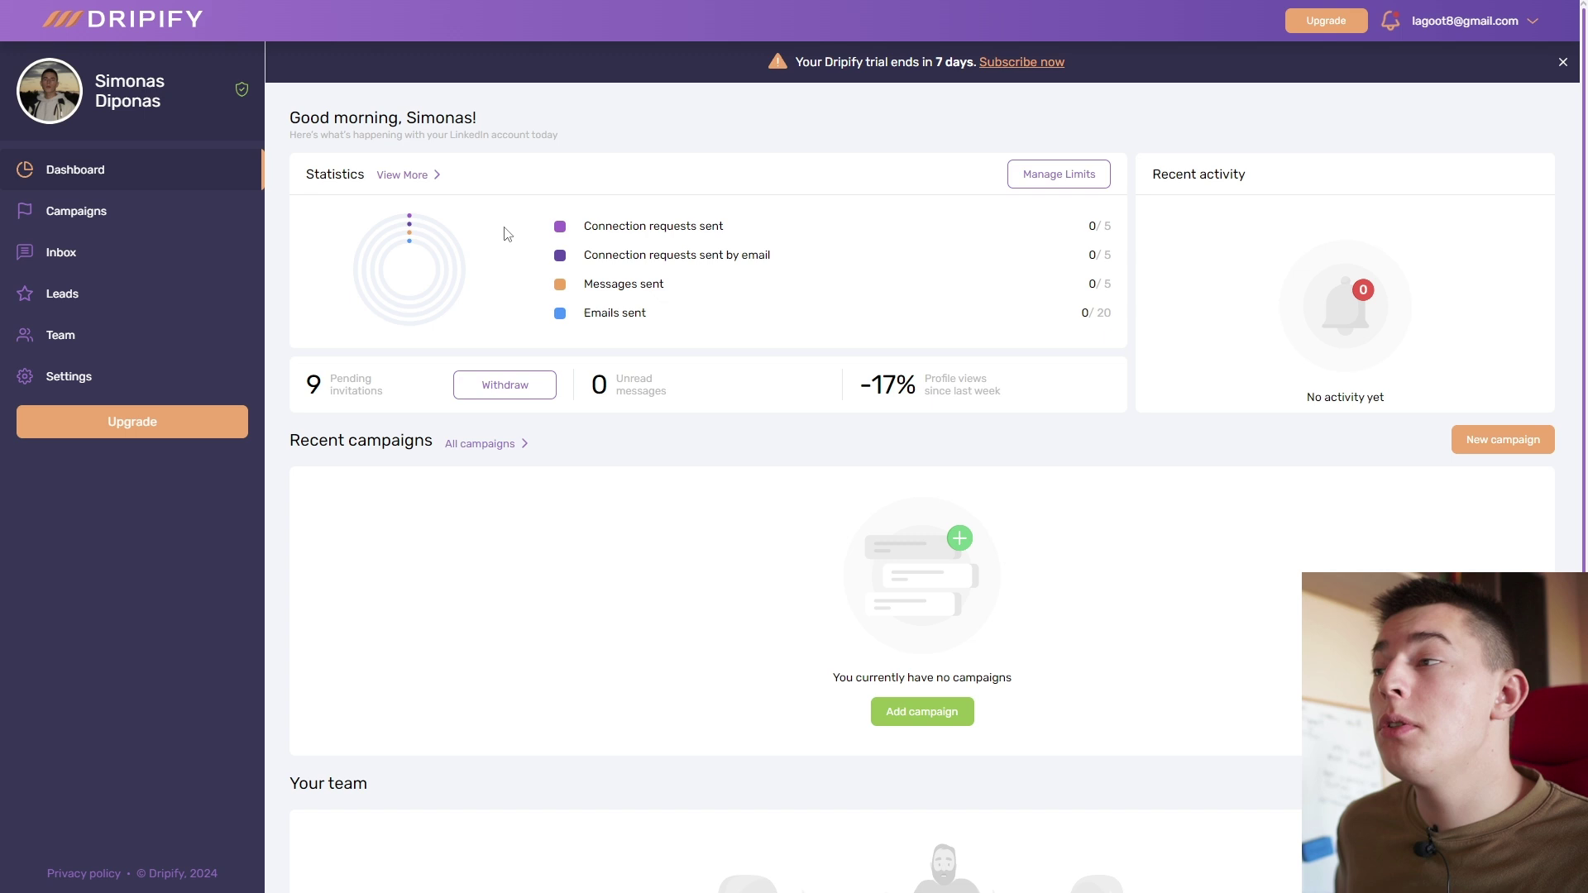
left_click(416, 177)
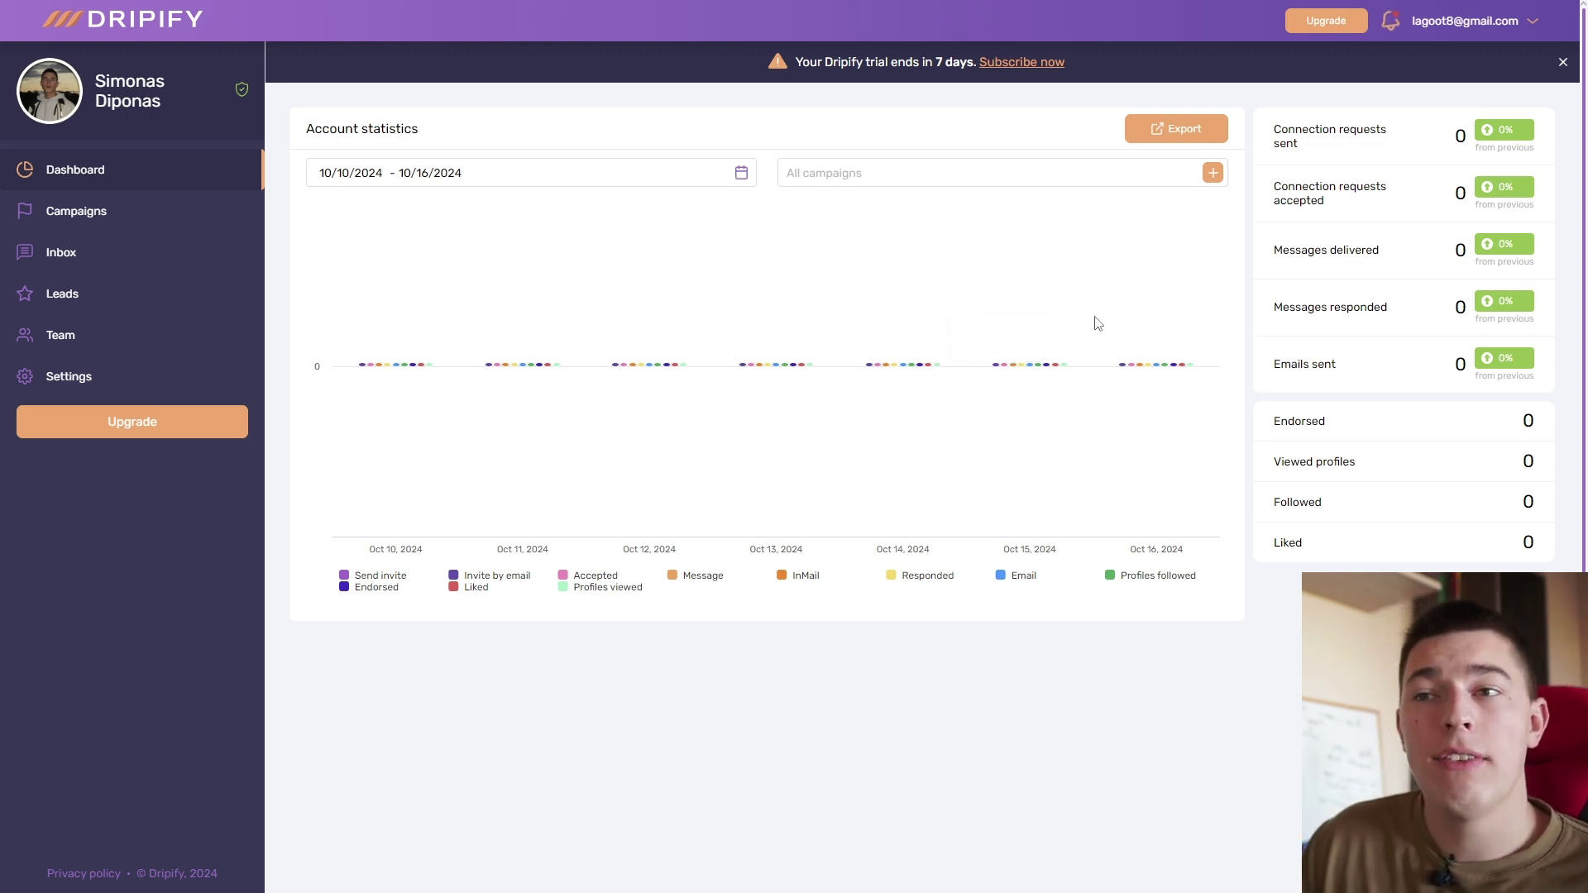
key("alt+Left")
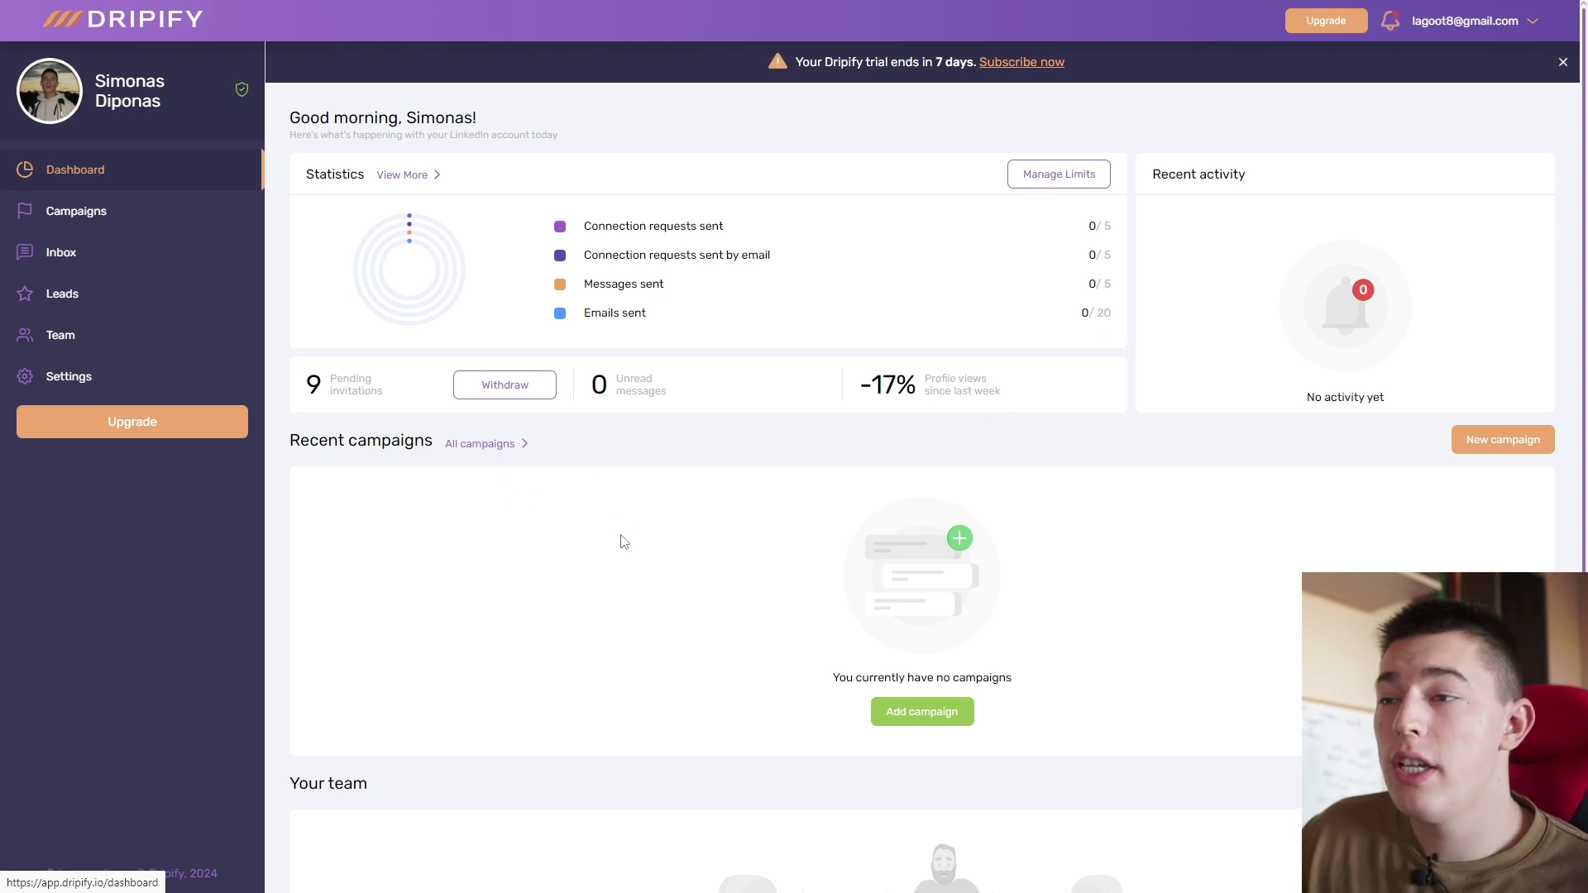
scroll(697, 568, "down", 1)
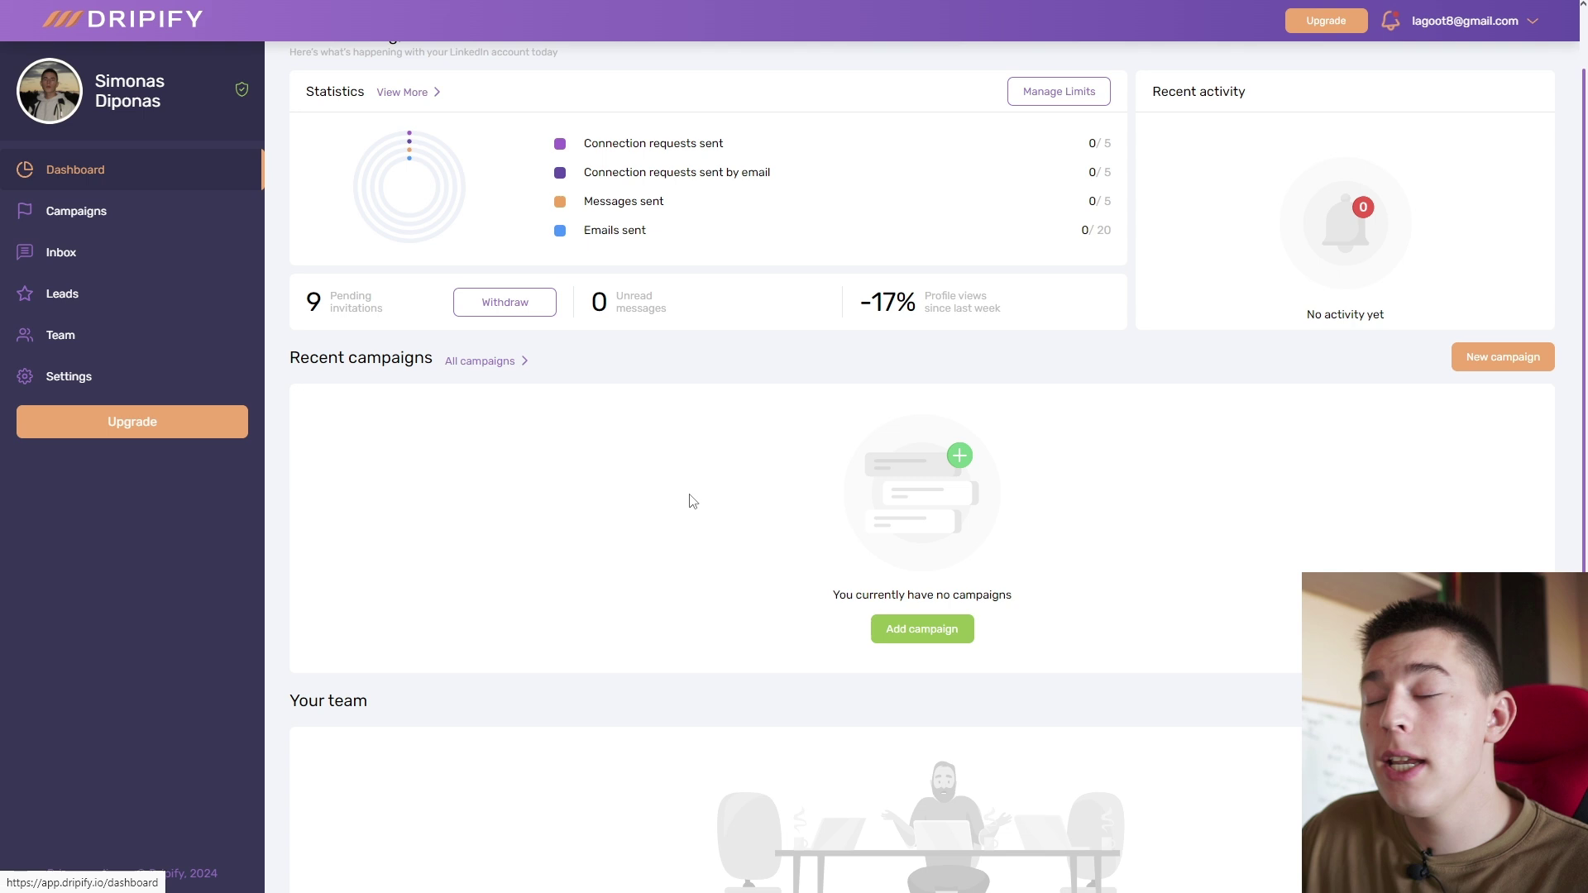
scroll(694, 502, "down", 3)
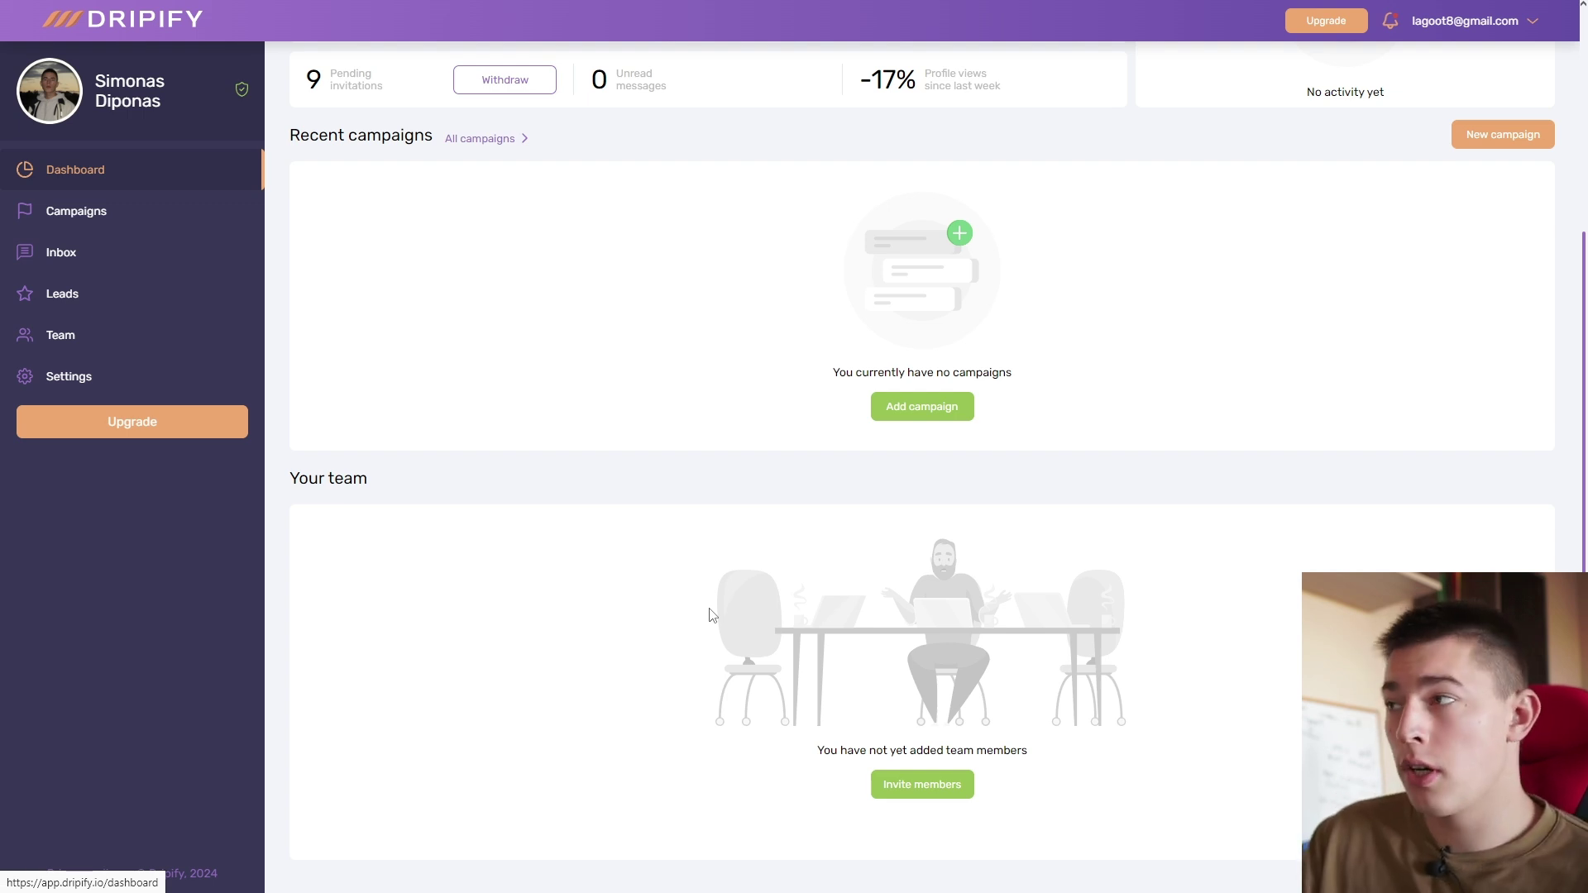
scroll(710, 614, "up", 4)
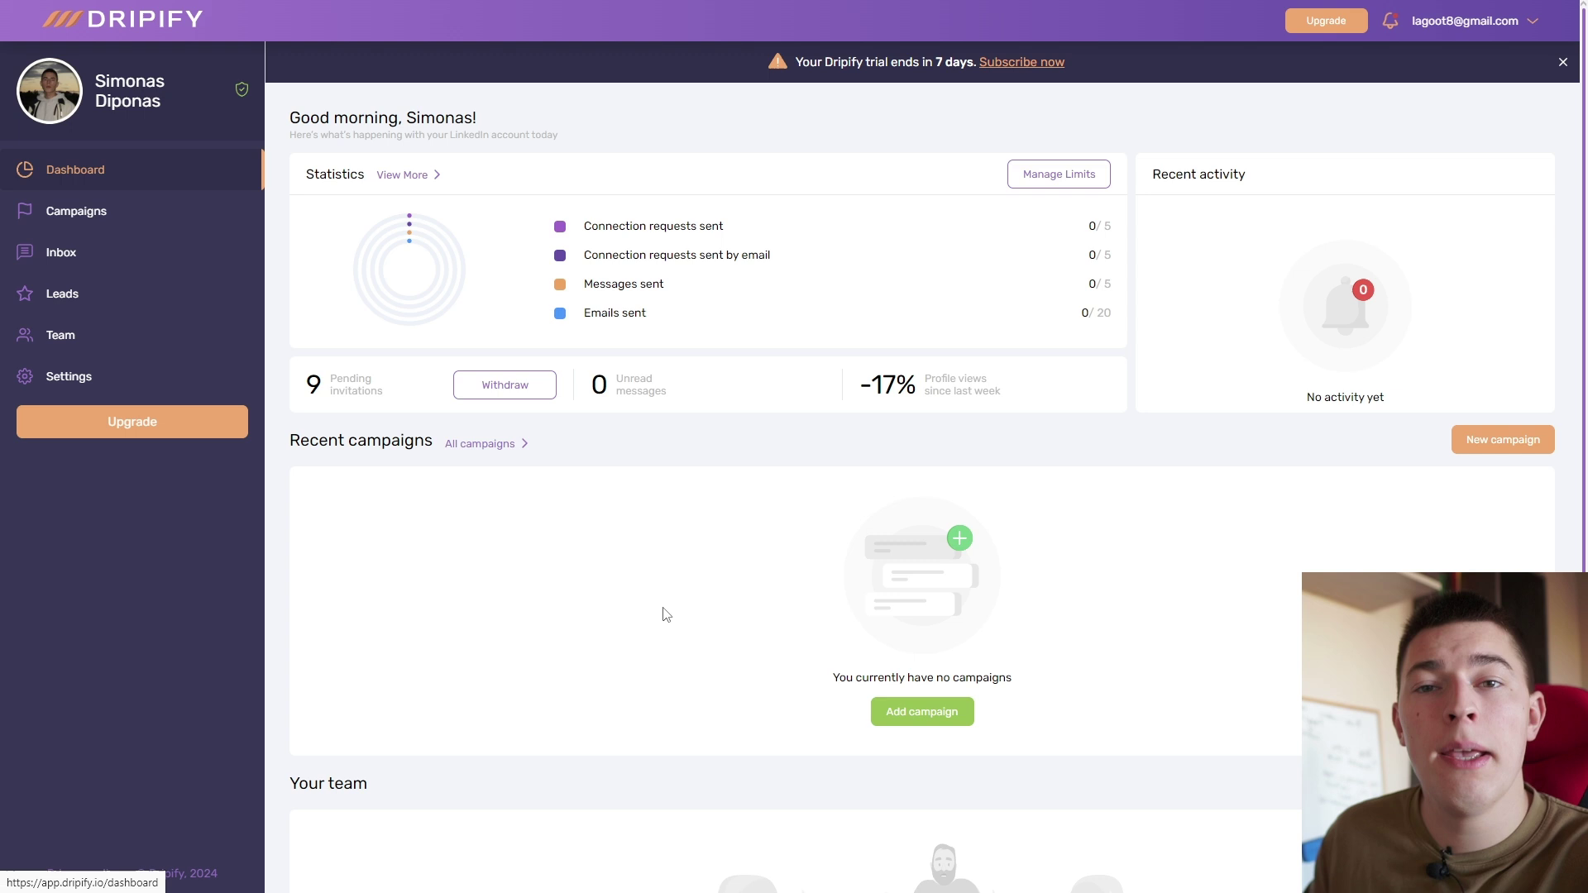
Open Limits & Activity control settings, toggle Activity control off and on, and test the connection-limit slider.
left_click(100, 387)
left_click(449, 175)
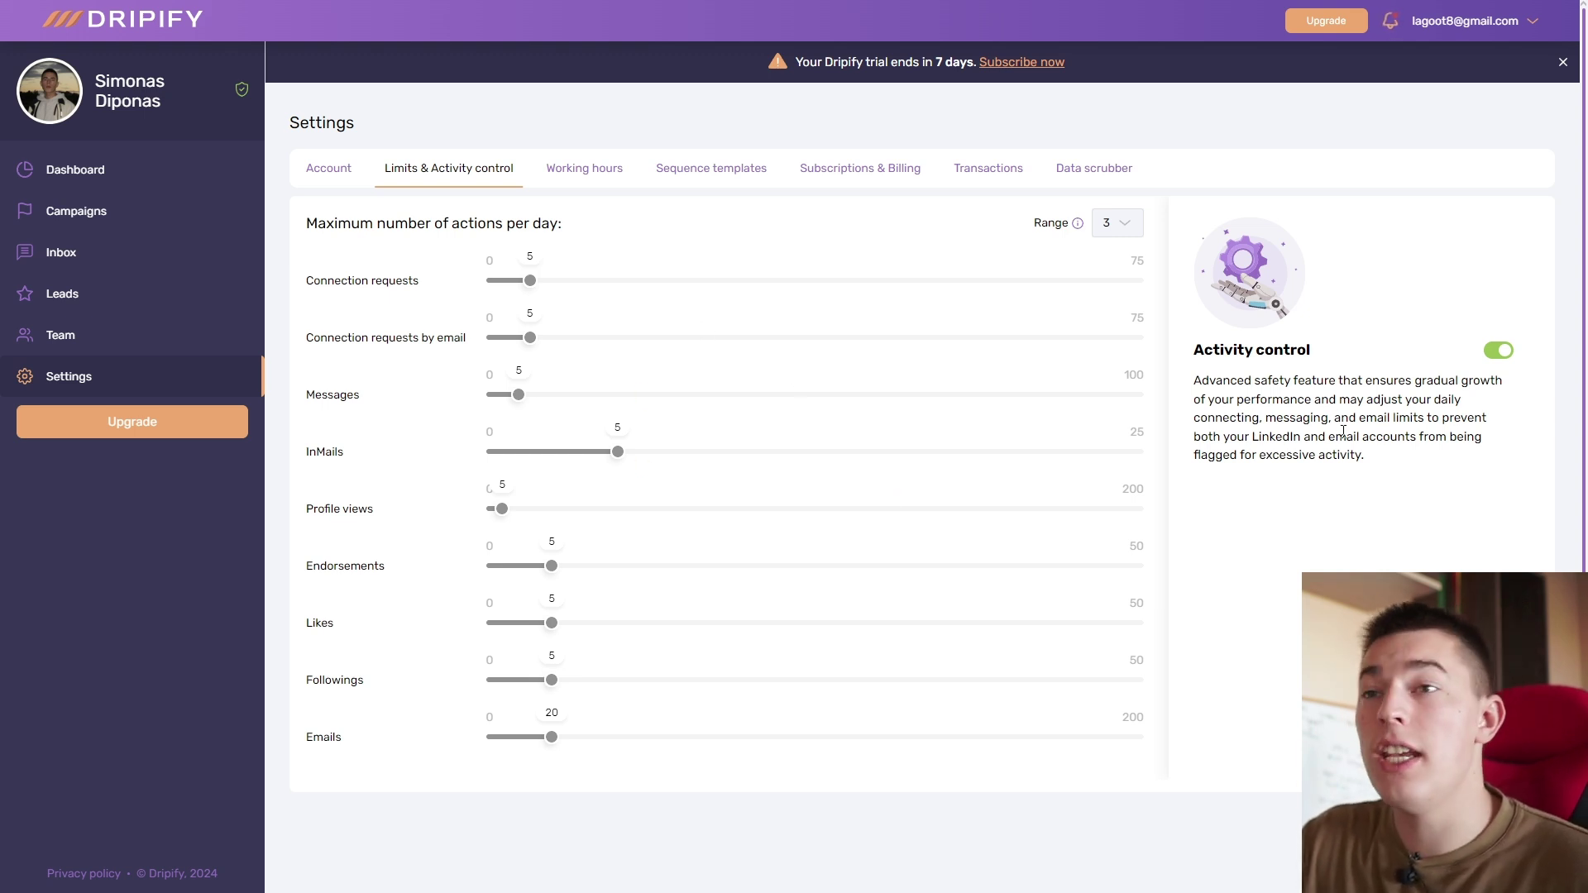
left_click(1498, 351)
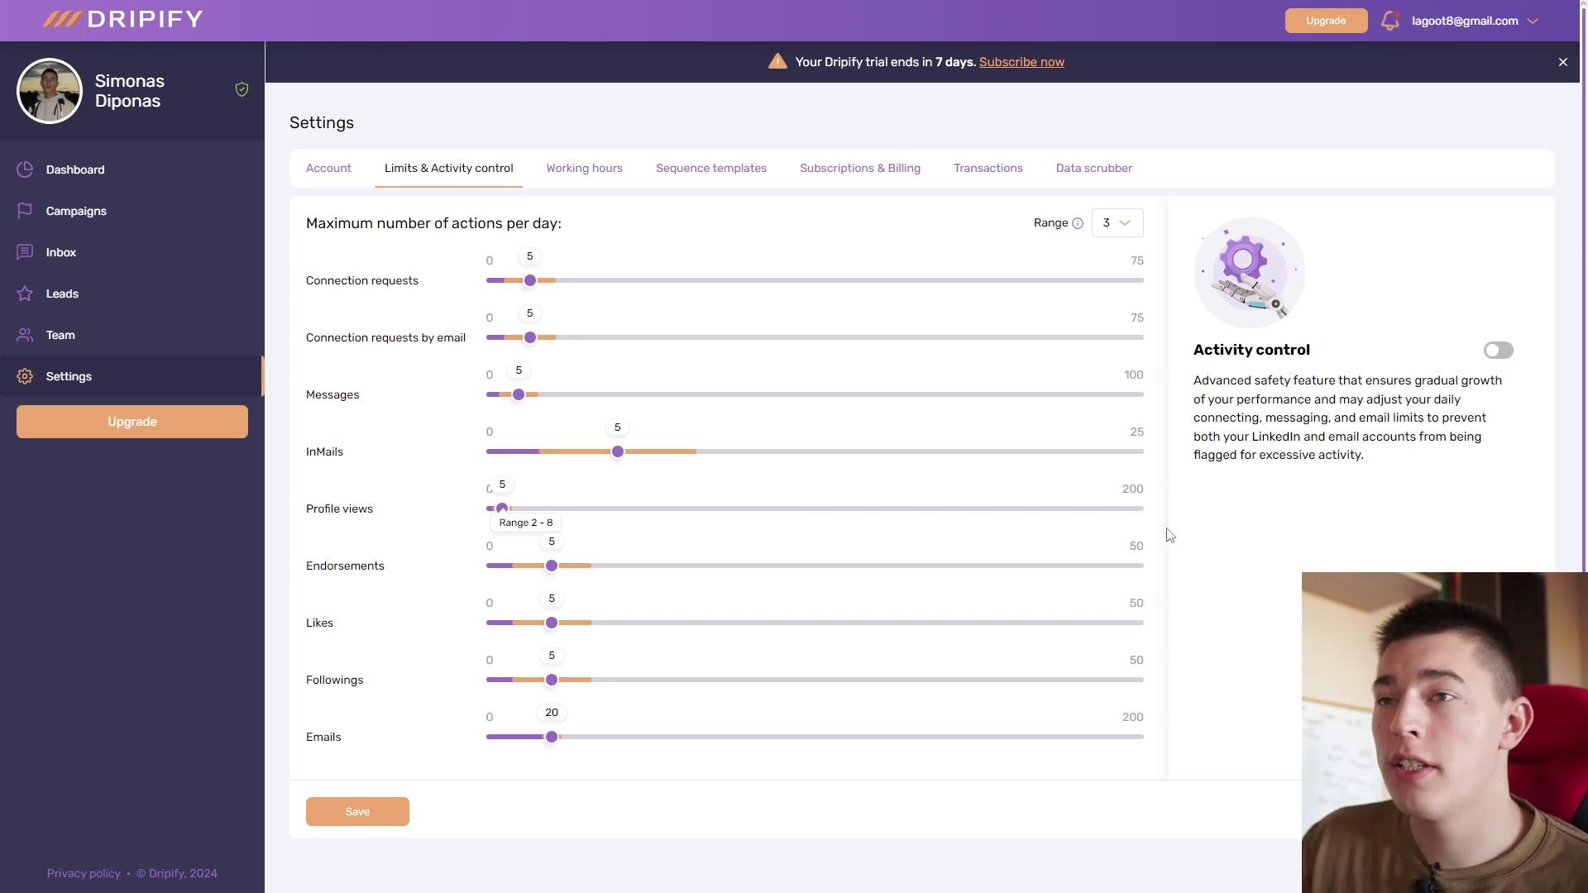
left_click(1499, 350)
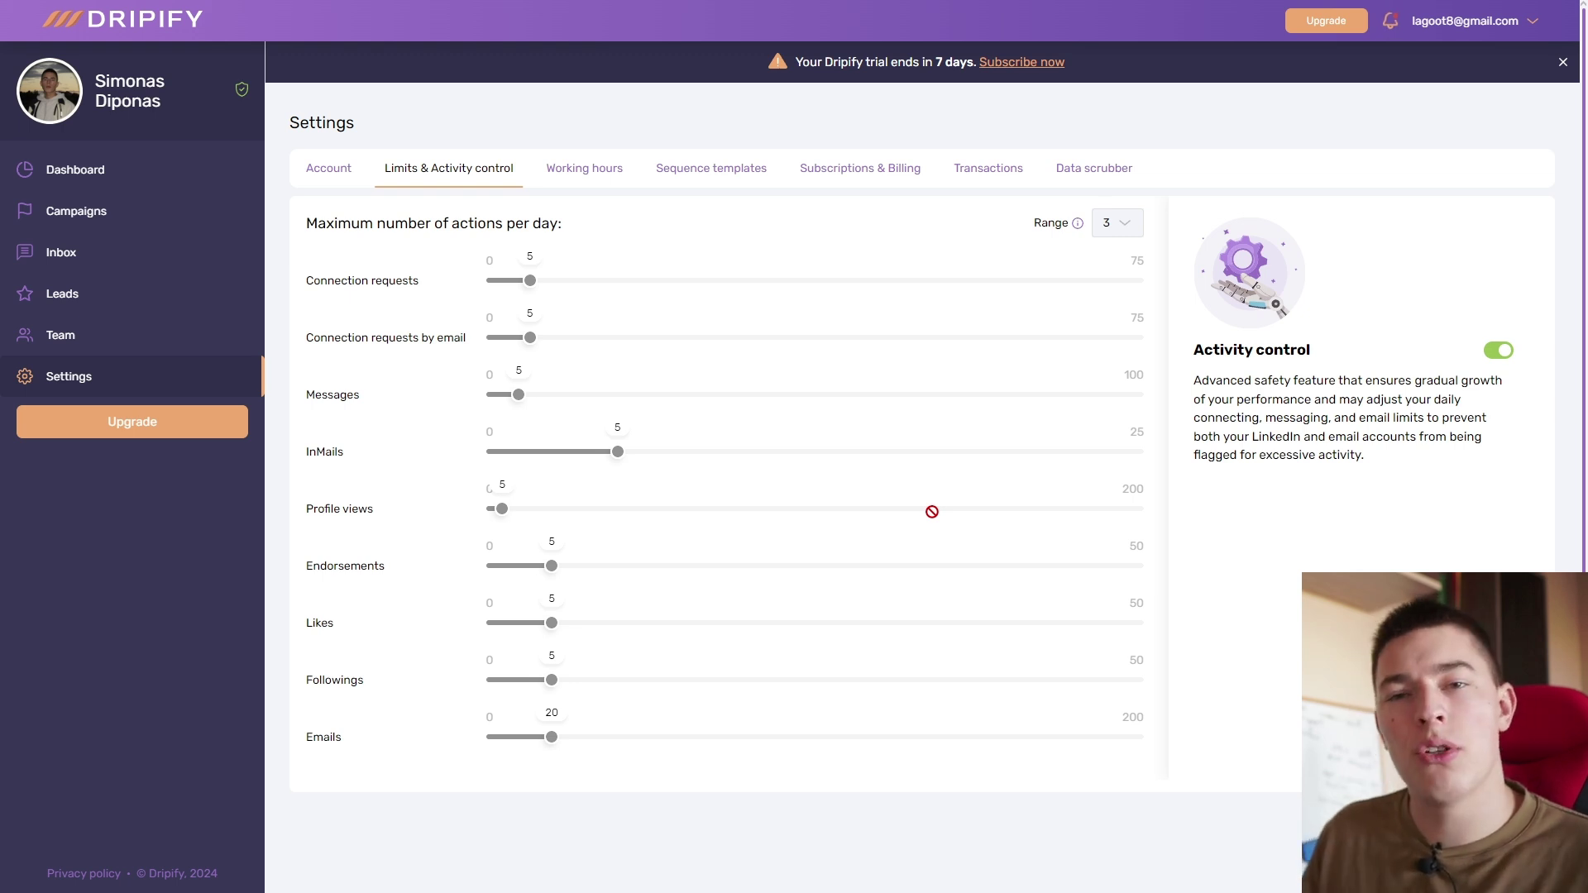
left_click(1495, 354)
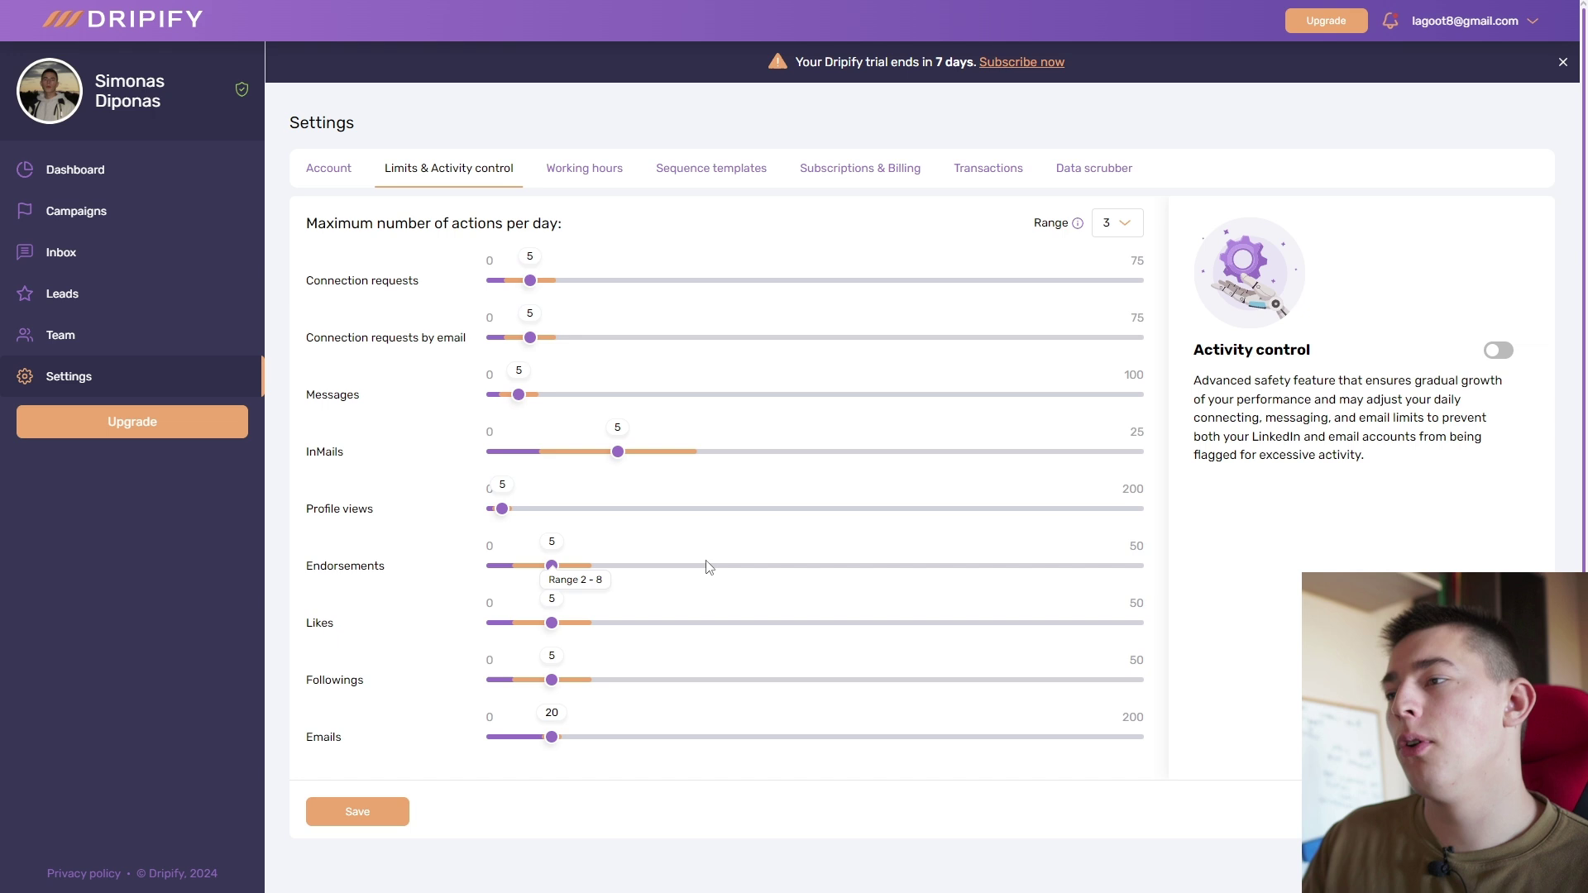
left_click_drag(530, 280, 531, 280)
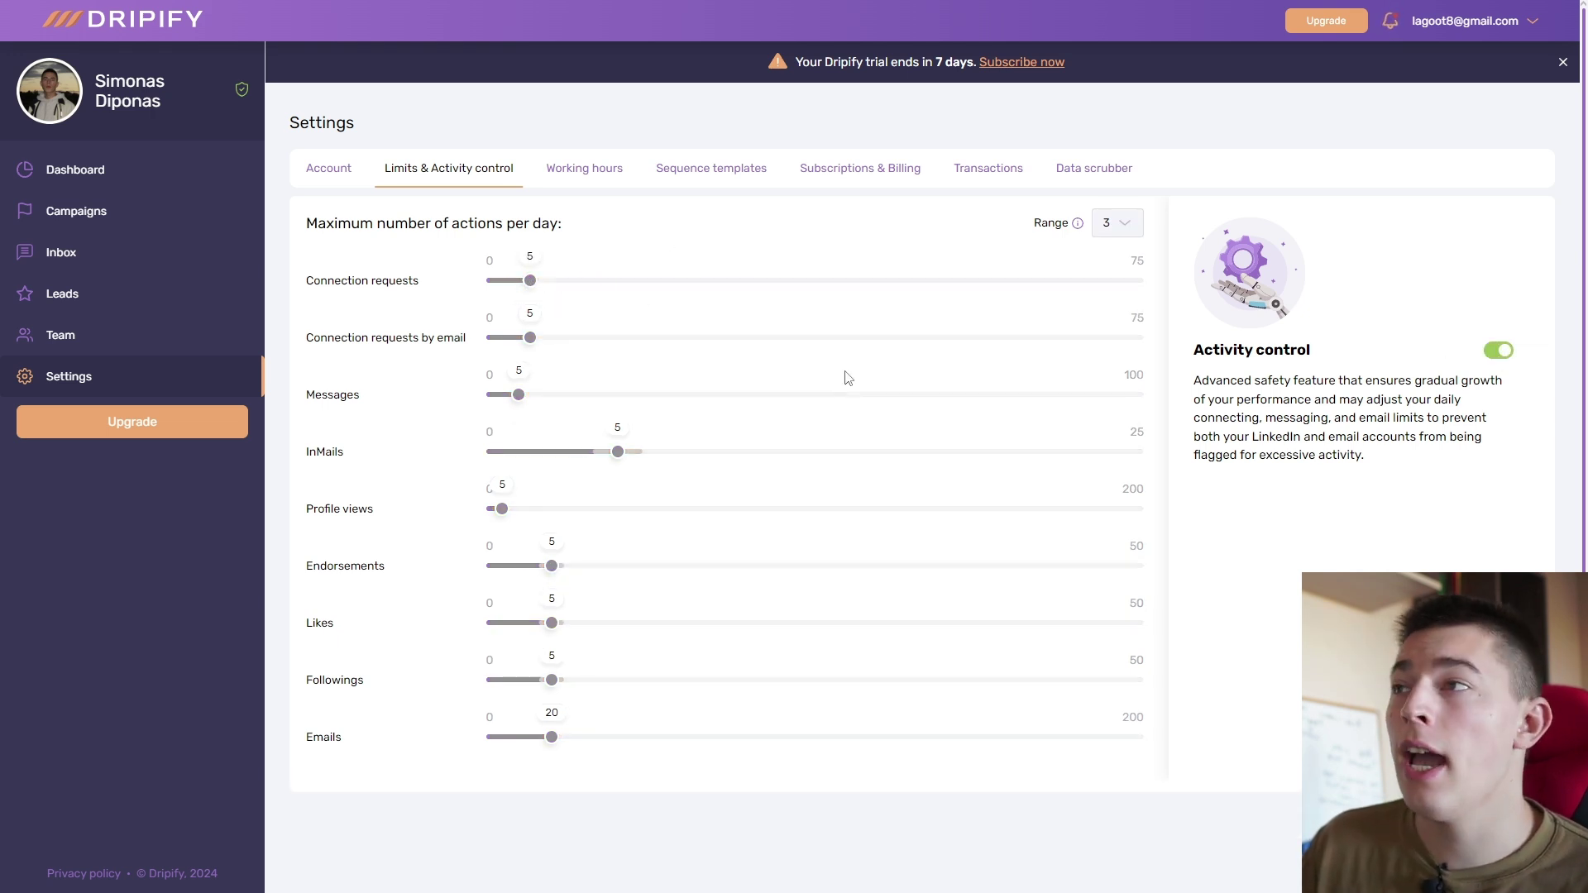
View the 09:00 am–05:00 pm working hours and browse time zones, keeping Europe/Vilnius.
left_click(581, 172)
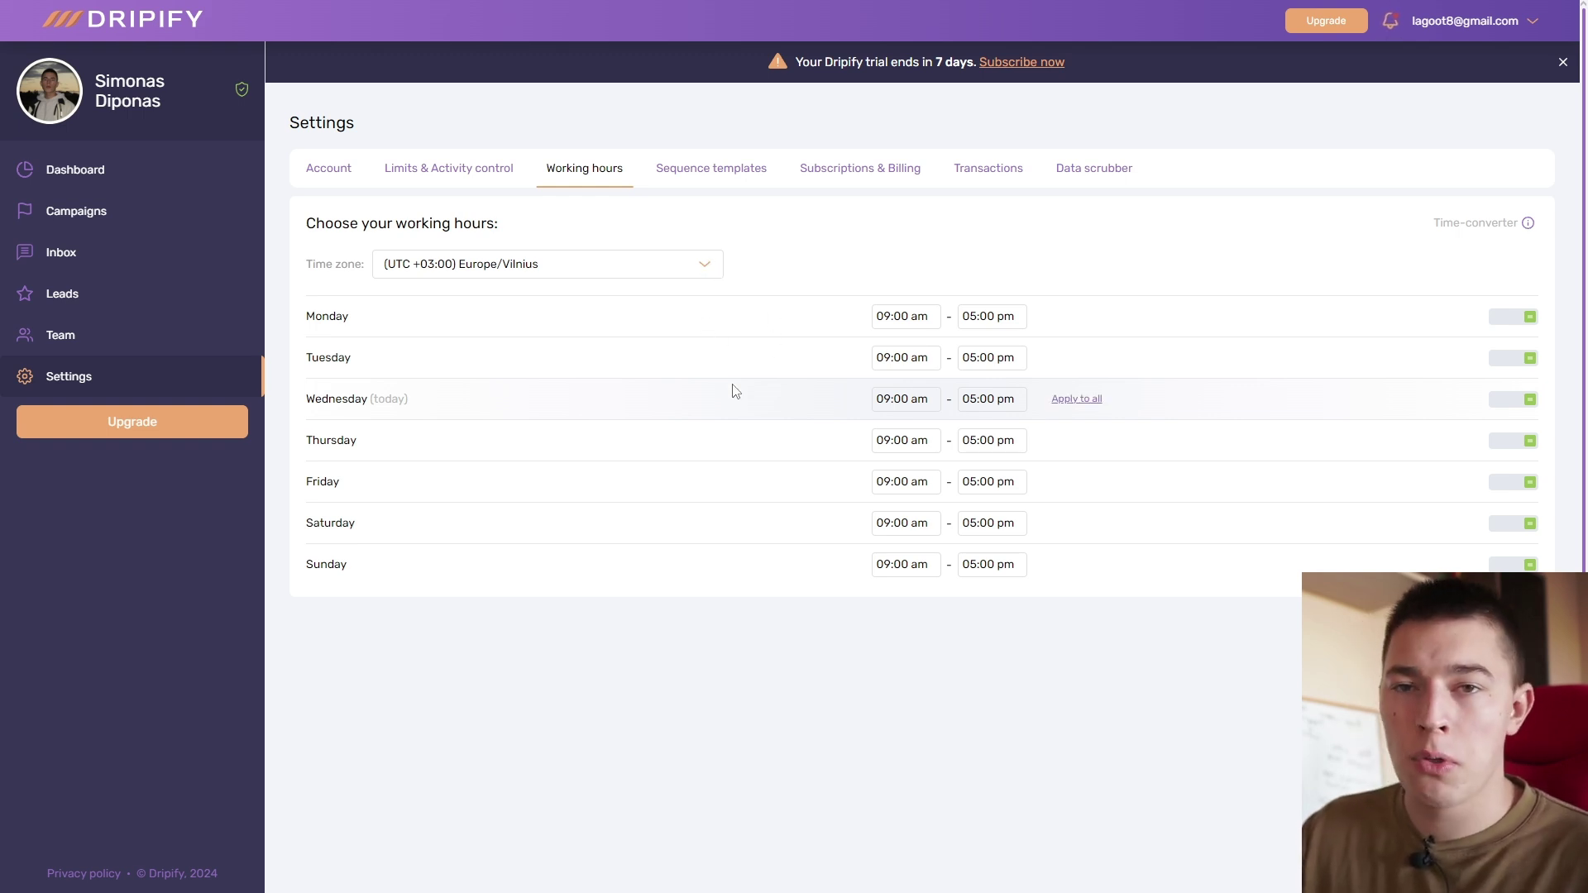
left_click(709, 270)
scroll(528, 411, "down", 3)
left_click(807, 250)
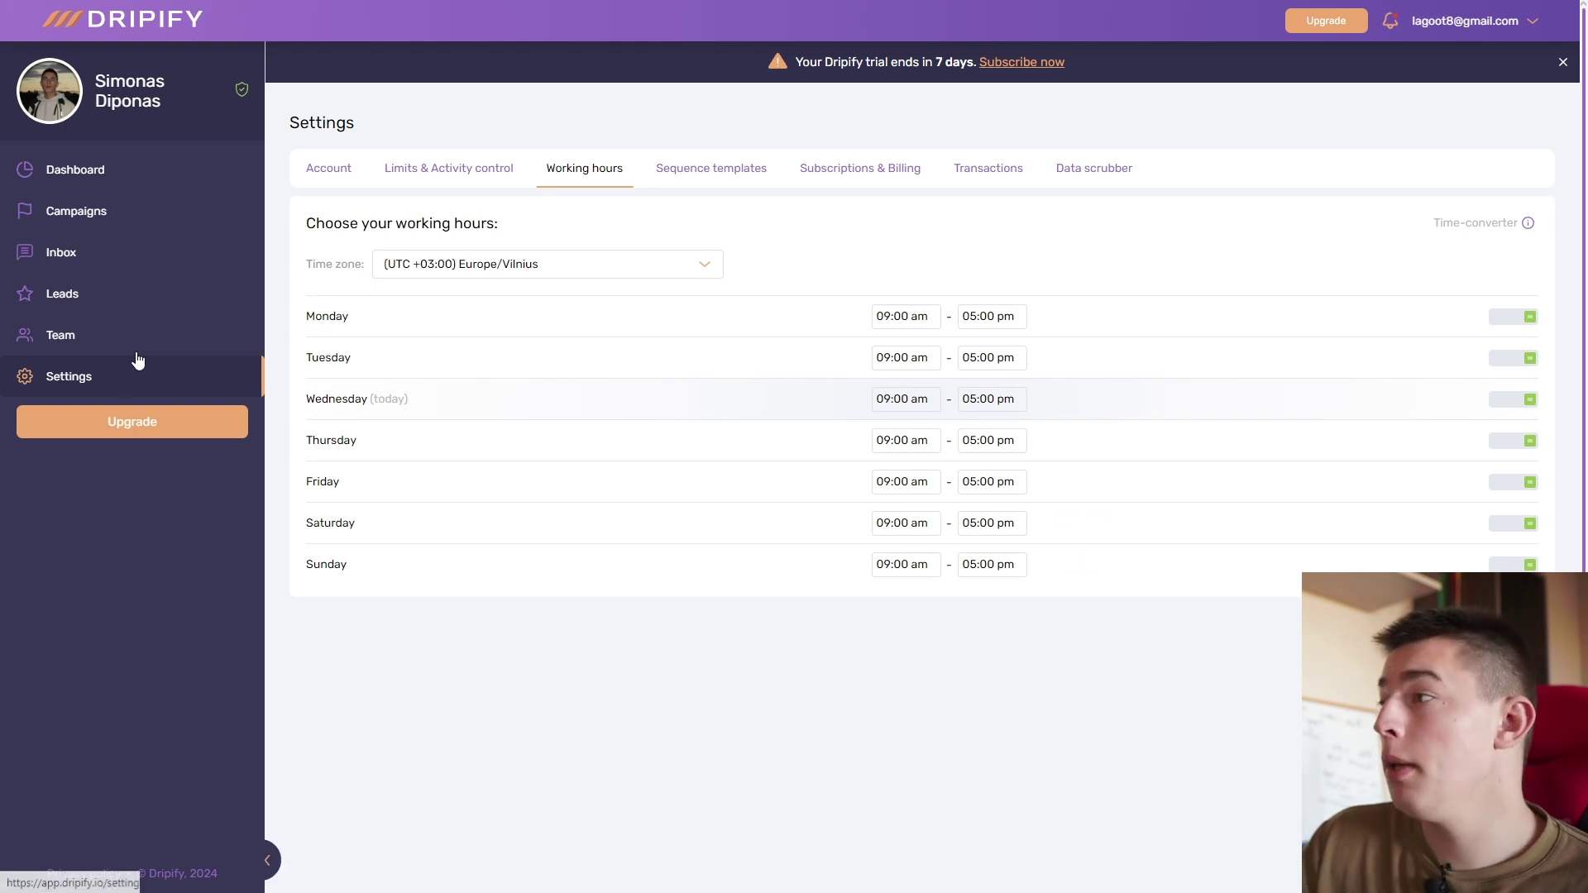
Look over the empty Team and Leads pages, then go to Campaigns.
left_click(190, 354)
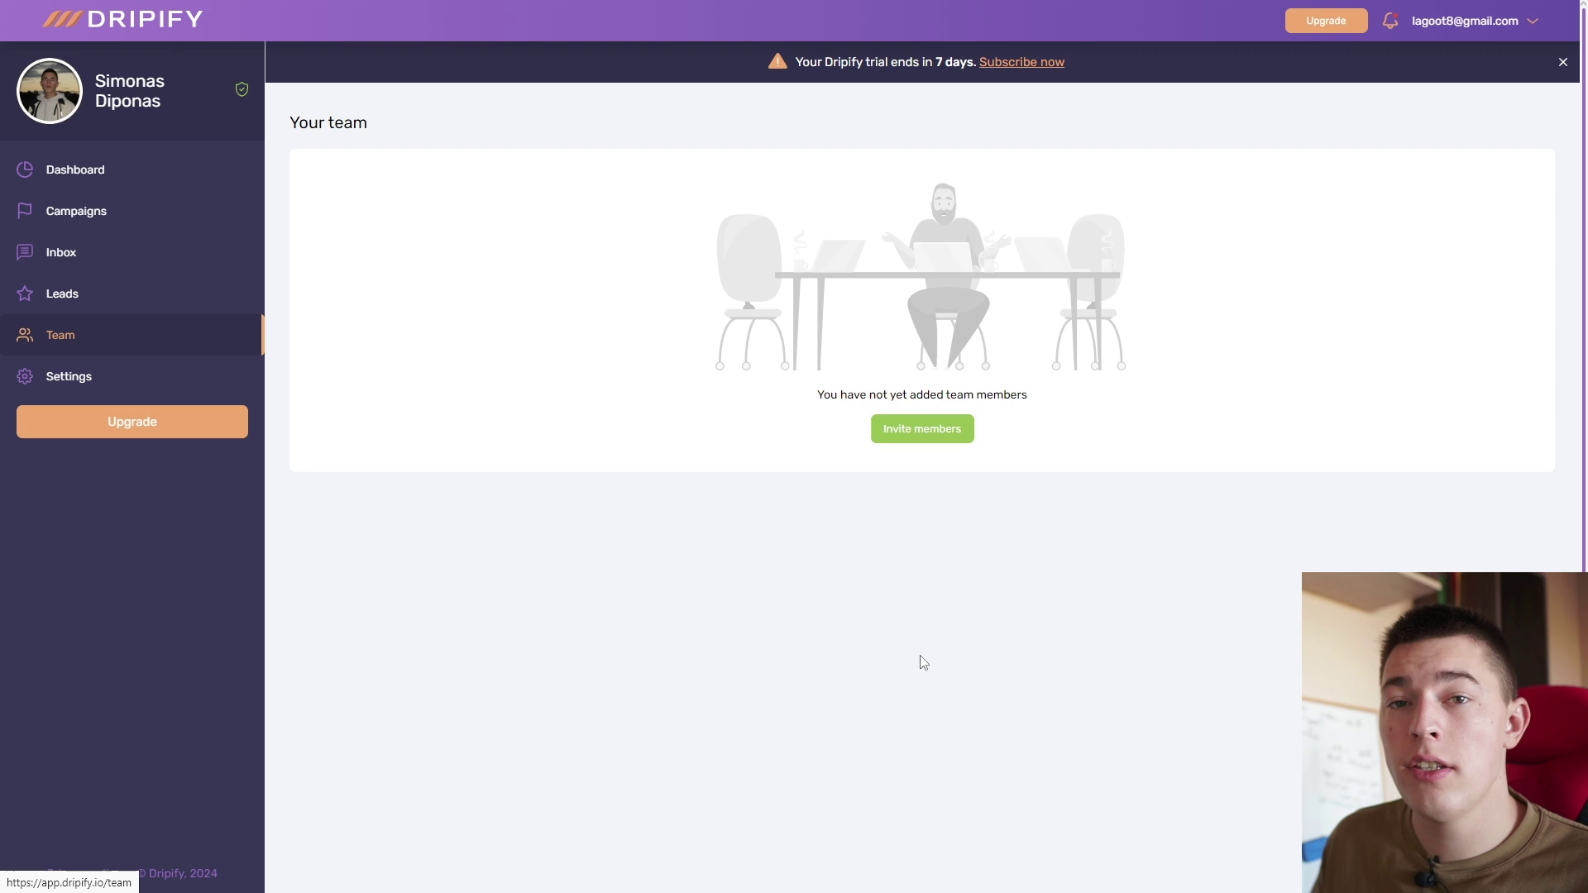
left_click(134, 304)
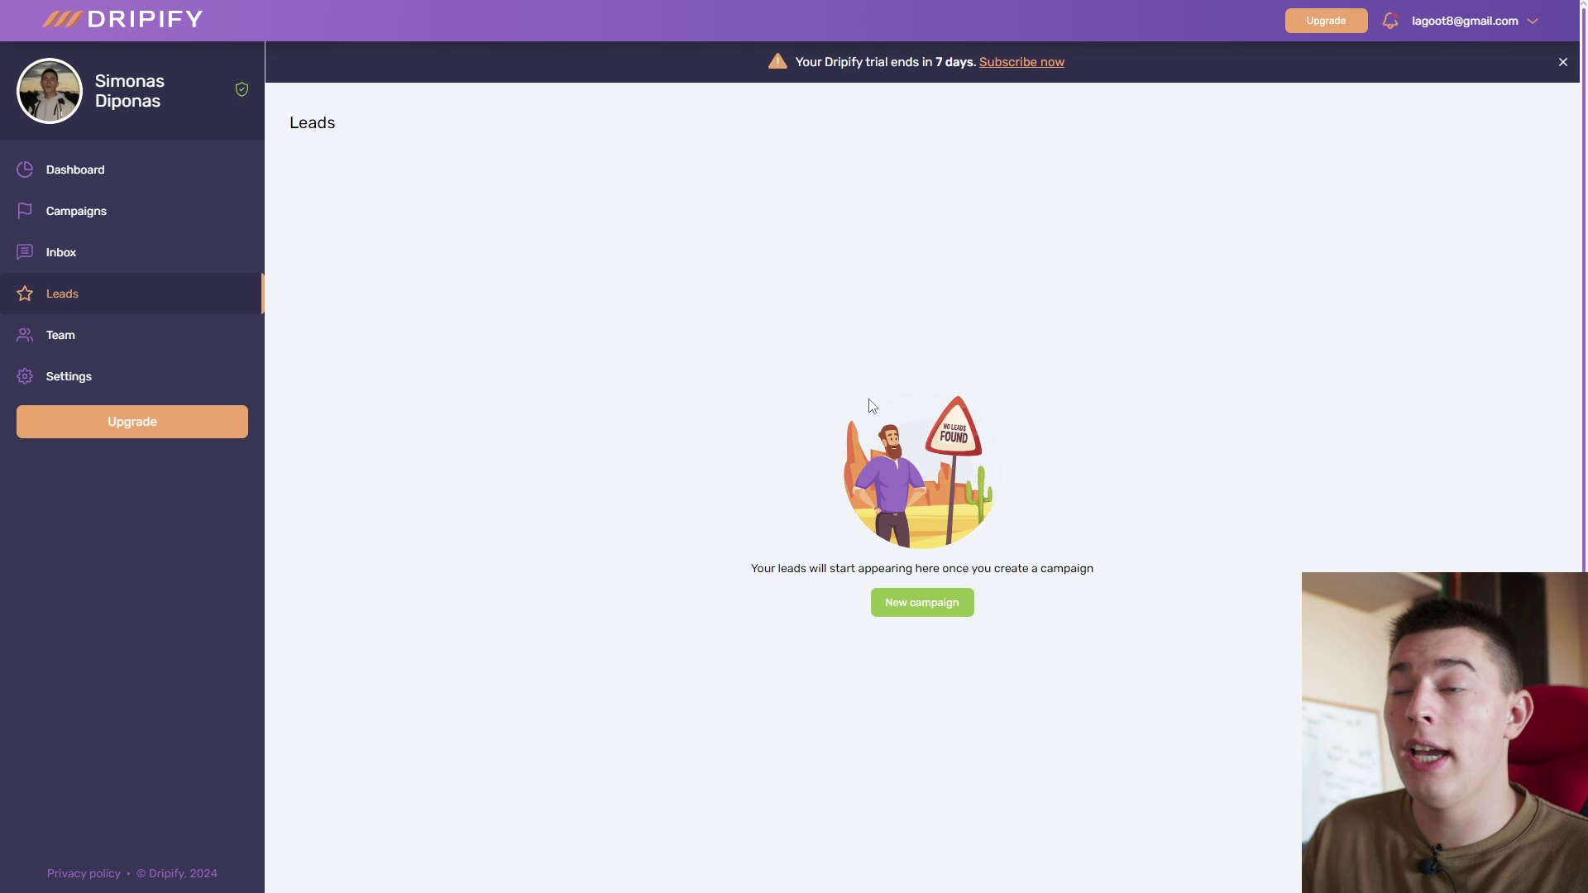
left_click(145, 224)
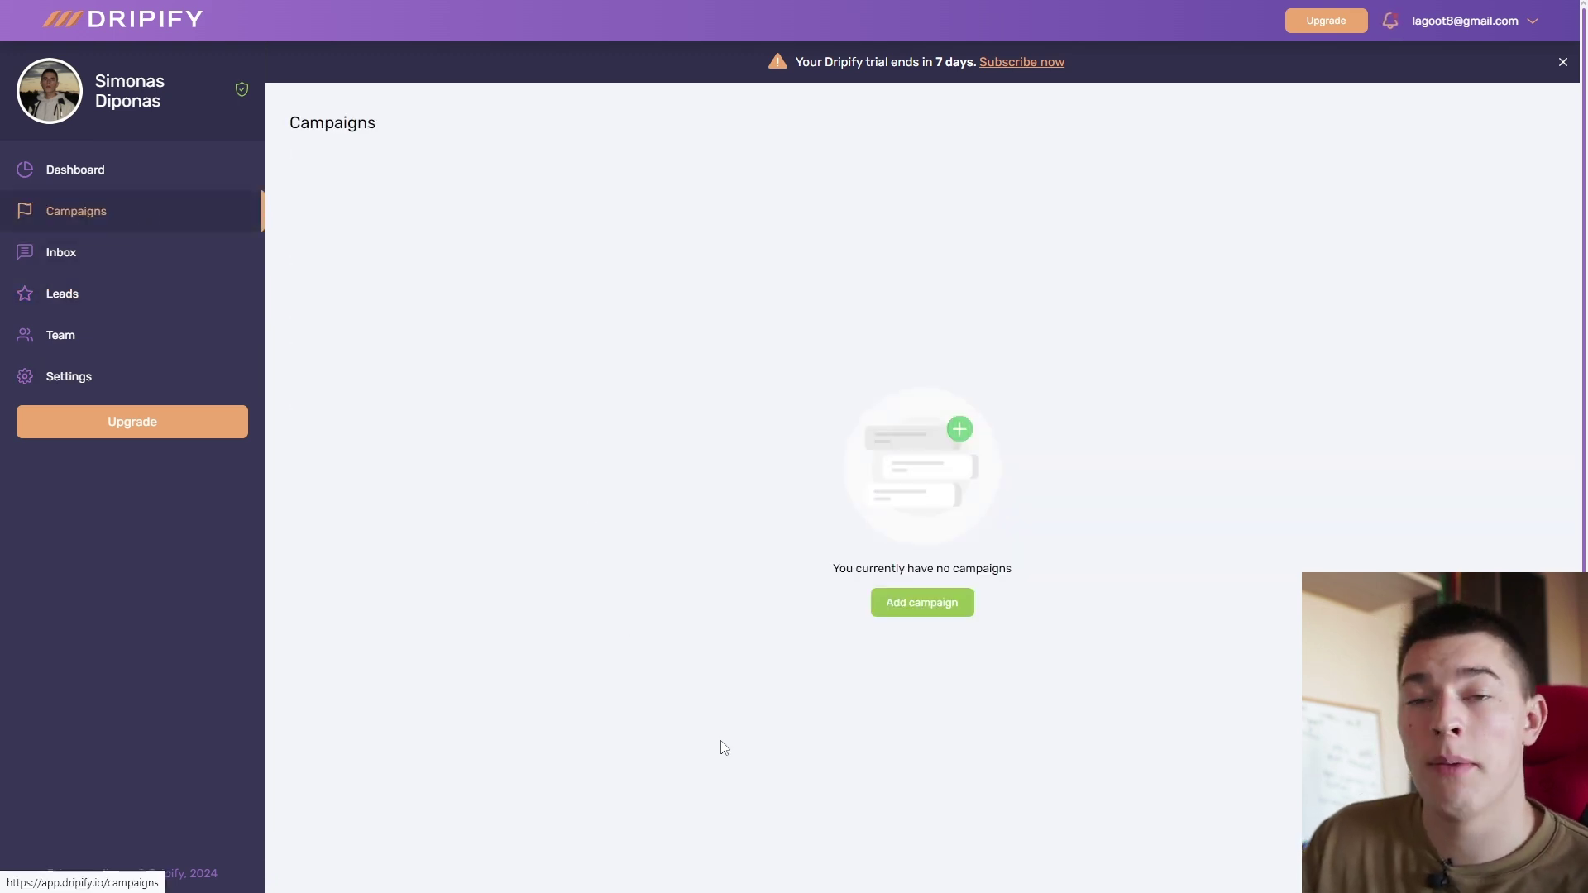
Add a campaign, name a new lead list 'test 123', and view the Paste profile URLs and Upload CSV options.
left_click(924, 609)
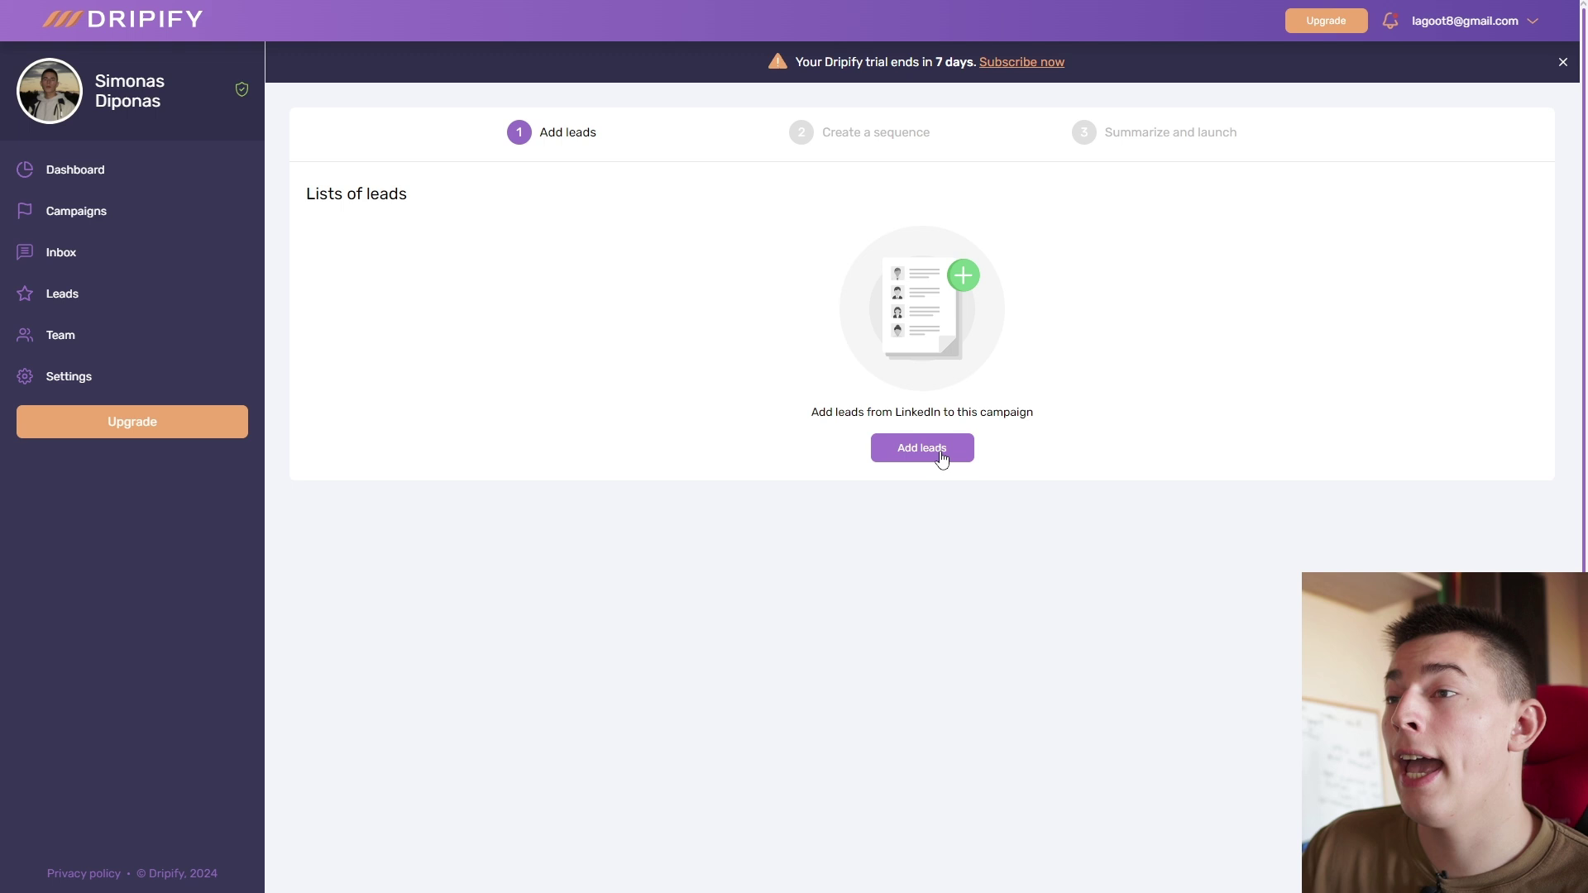
left_click(941, 458)
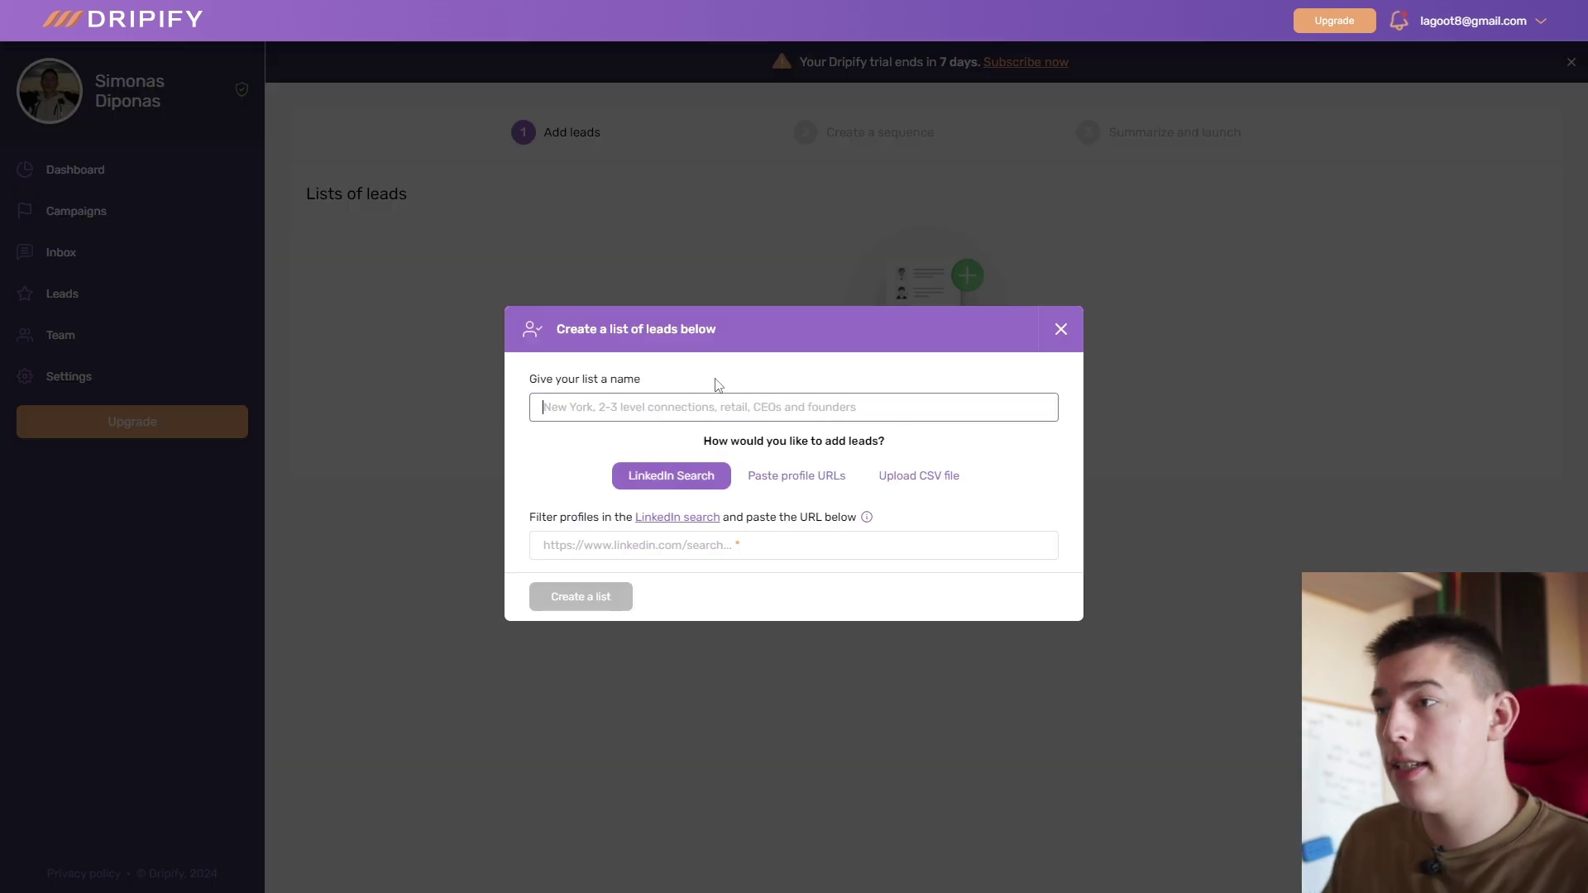
type("test 123")
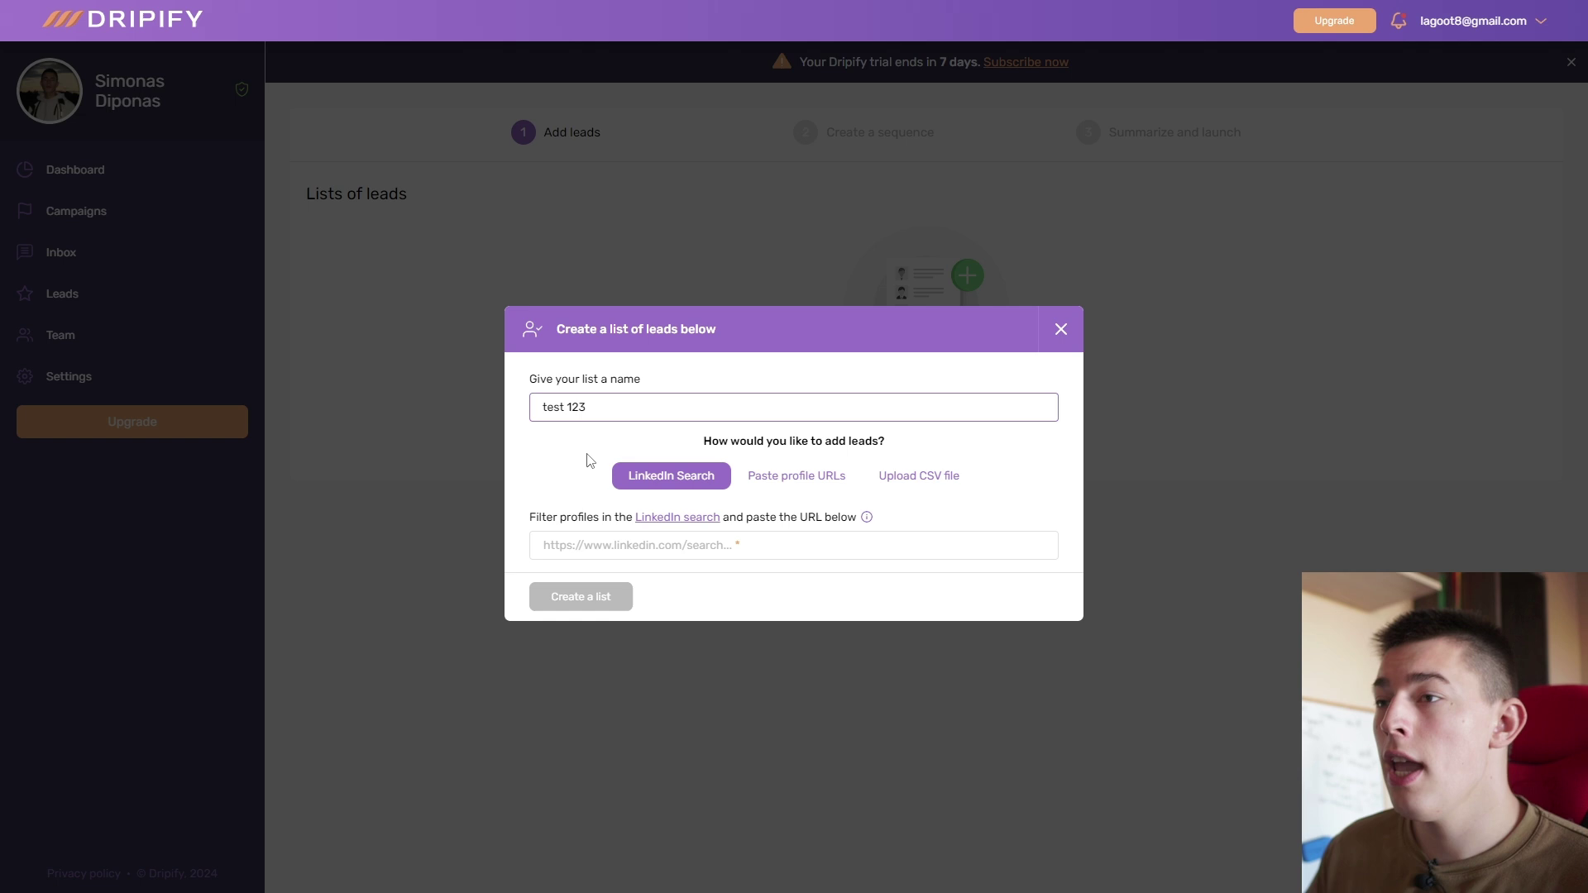
left_click(588, 458)
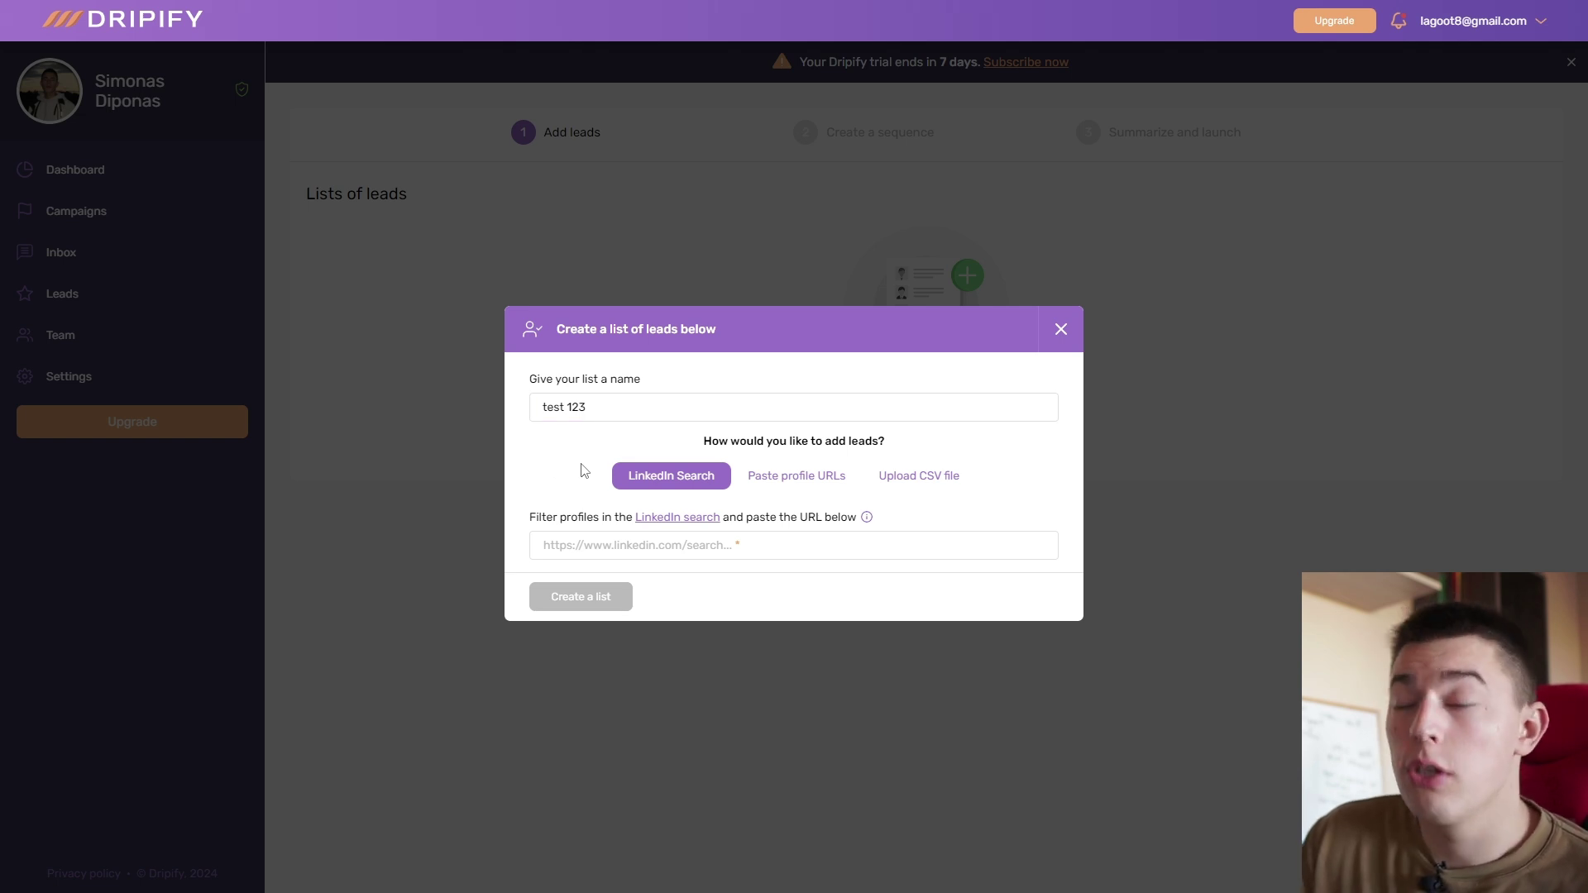
left_click(801, 487)
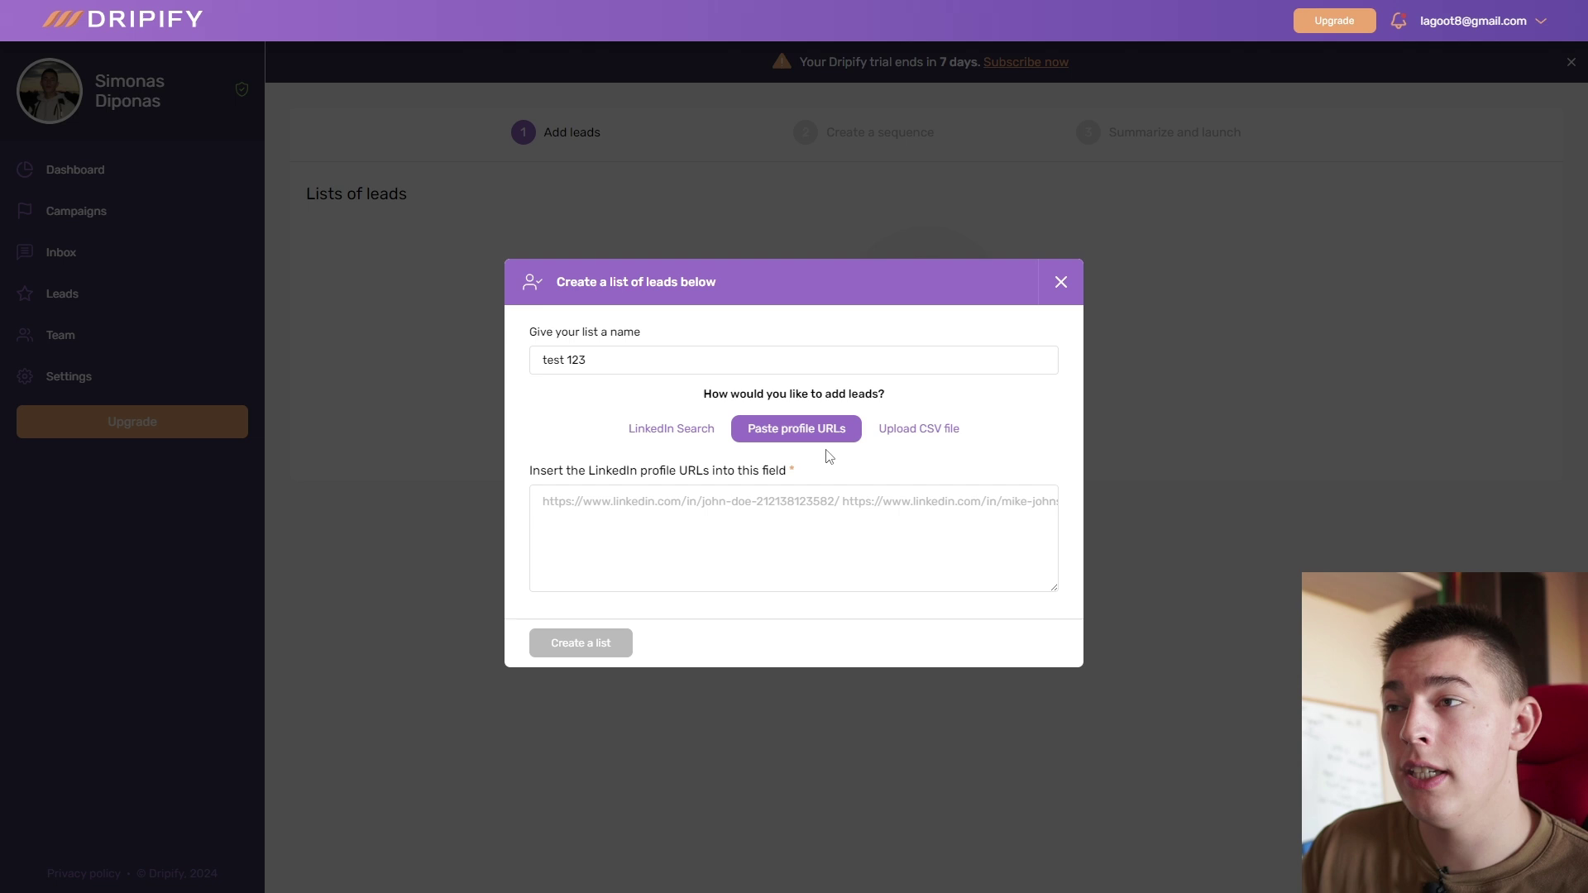
left_click(944, 429)
Switch the lead source back to LinkedIn Search and focus its search URL field.
left_click(649, 431)
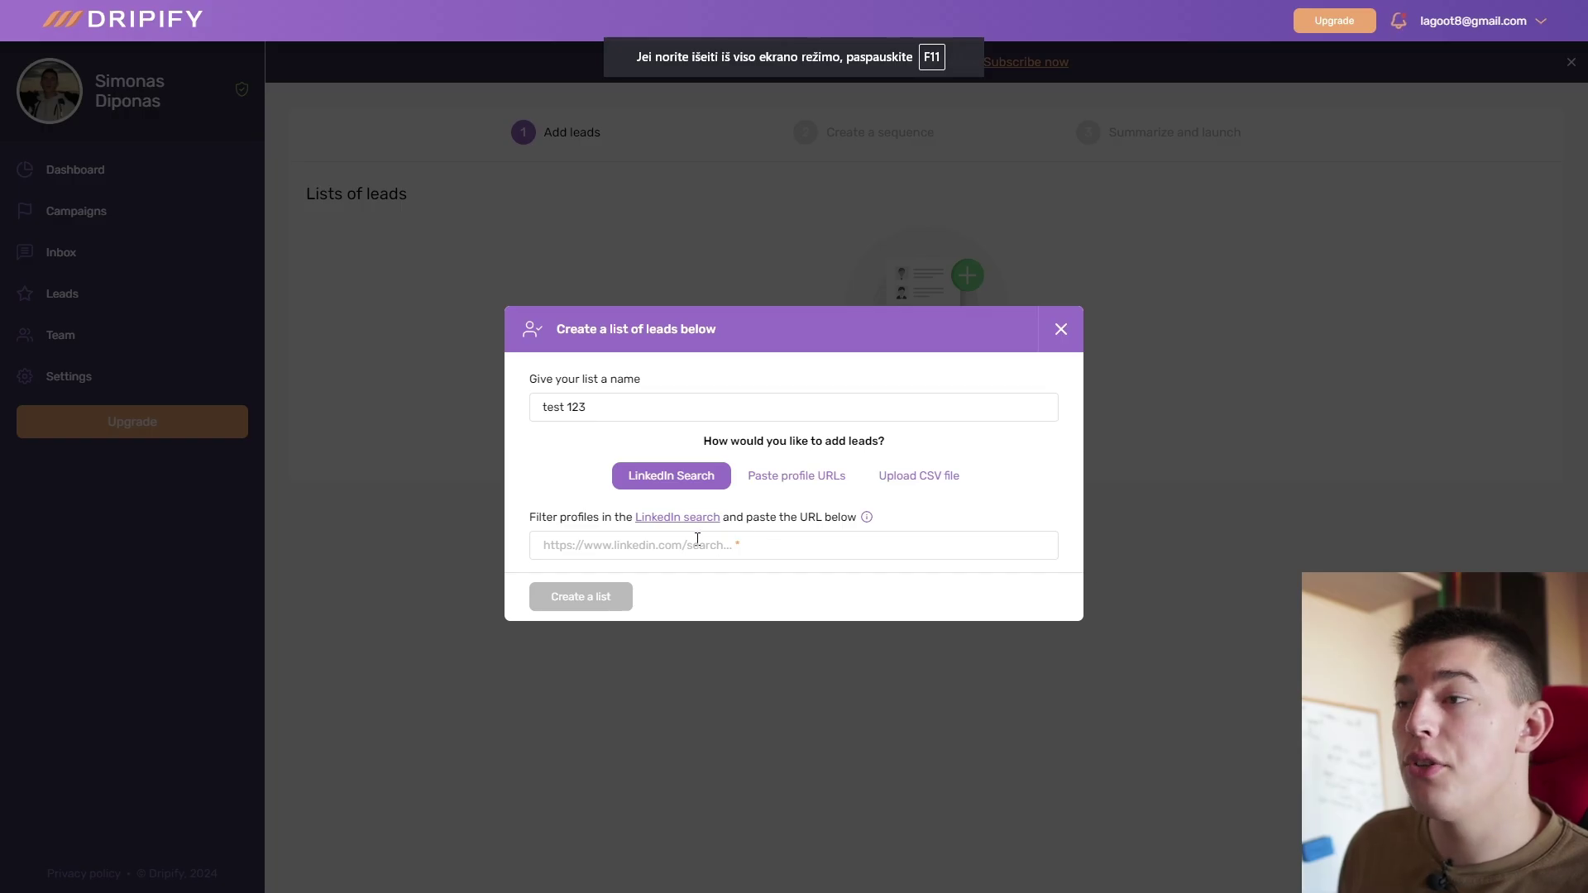
left_click(699, 544)
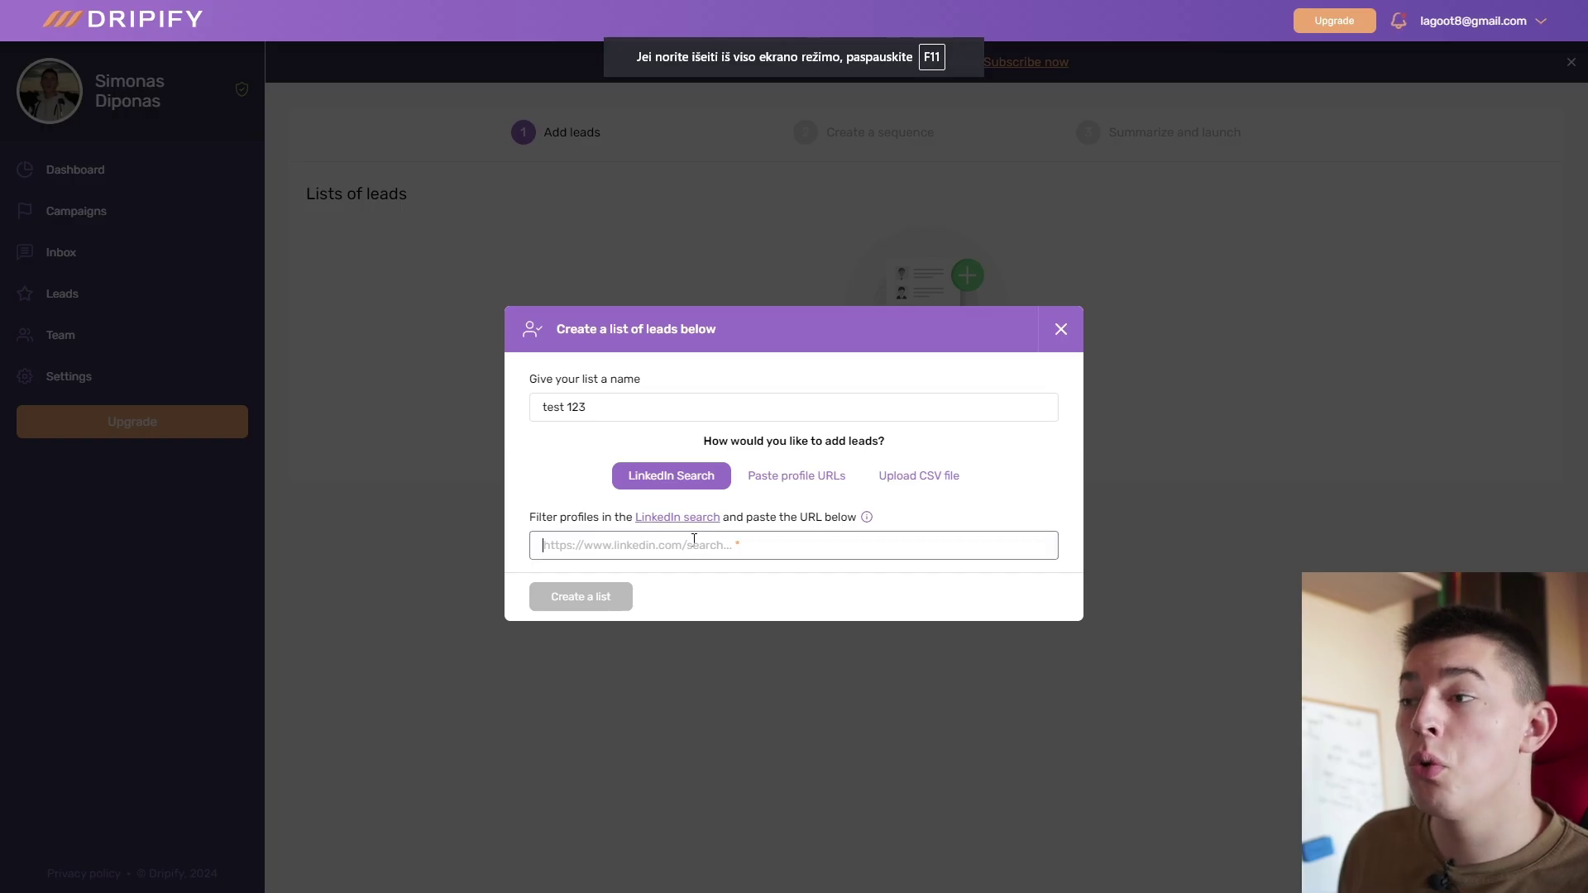
Paste the LinkedIn search URL, create the 100-lead 'test 123' list, and continue to the sequence step.
type("https://www.linkedin.com/search/results/people/?keywords=short%20form%20content%20automation&origin=GLOBAL_SEARCH_HEADER&sid=!1%2C")
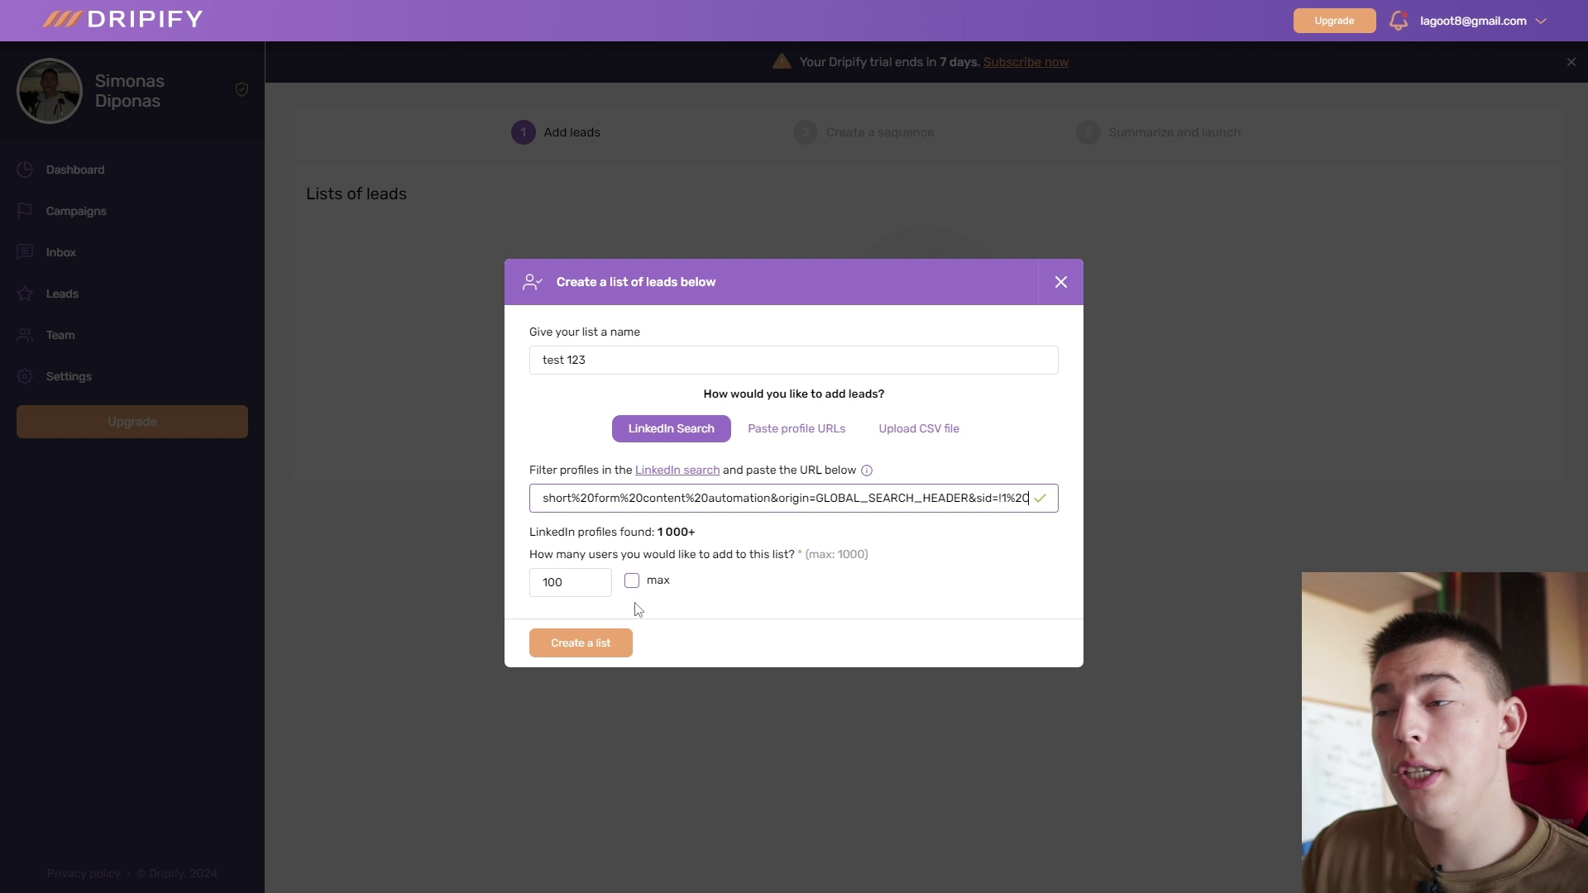
left_click(597, 650)
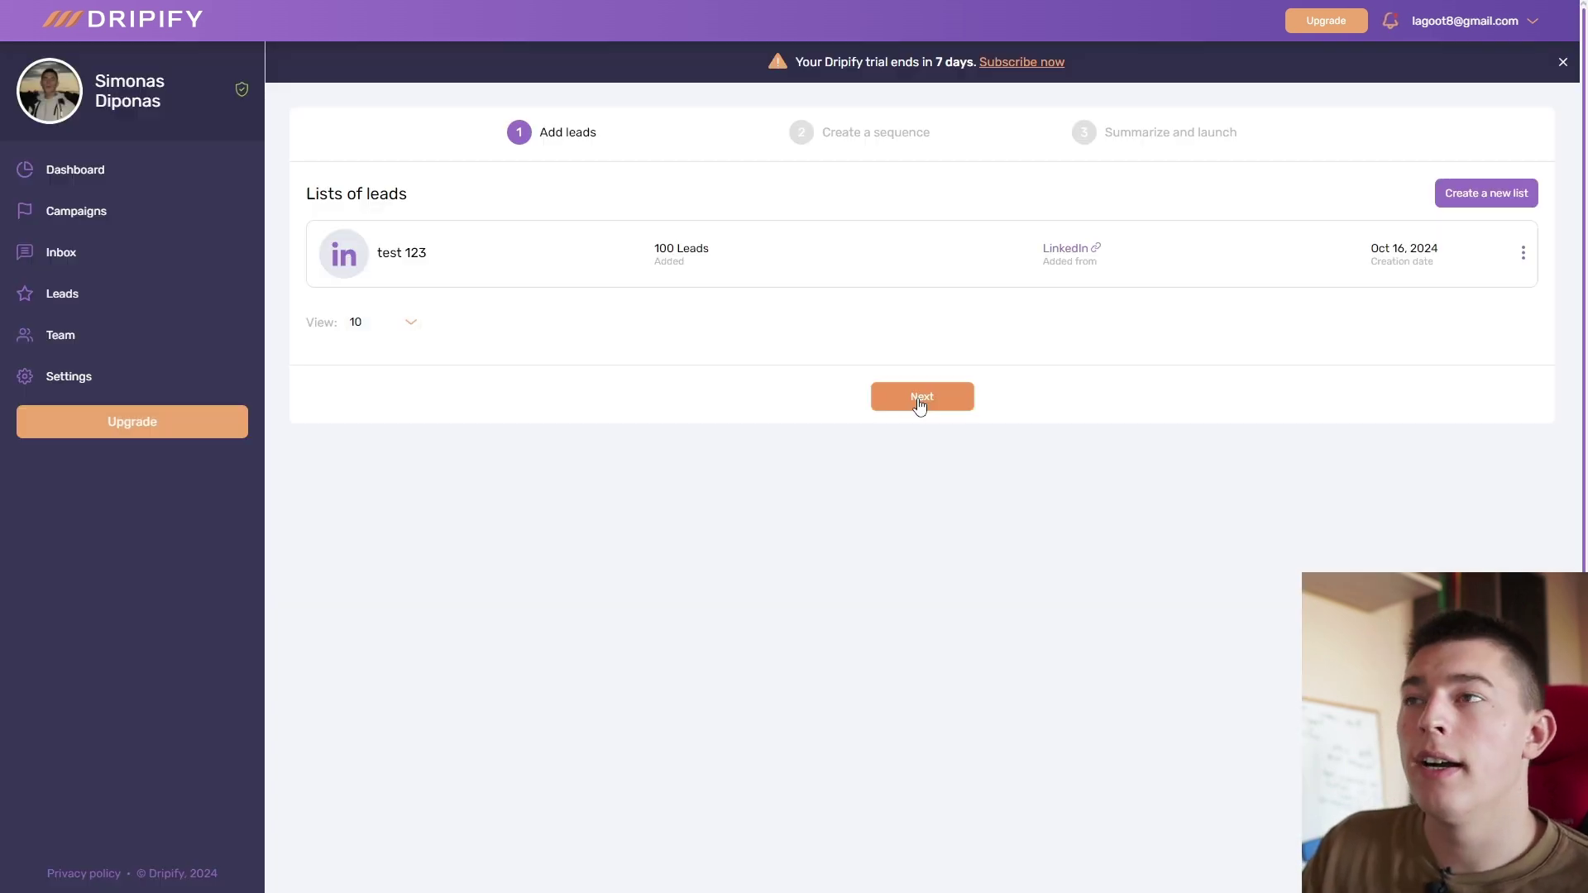
left_click(918, 400)
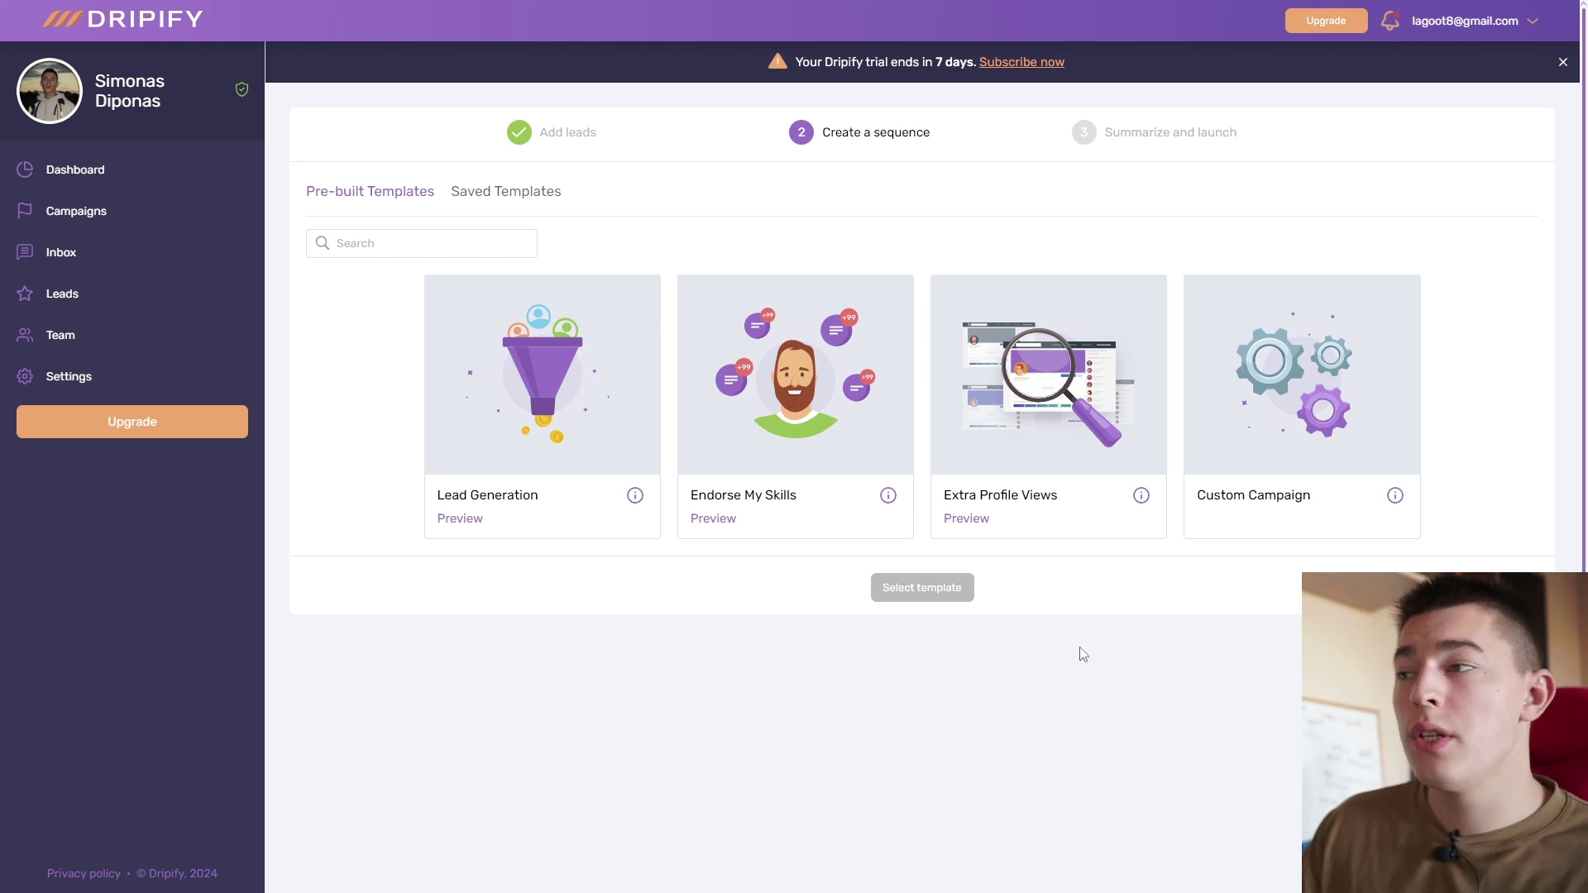
Select the Lead Generation template and review its invite, follow and message preview.
left_click(524, 380)
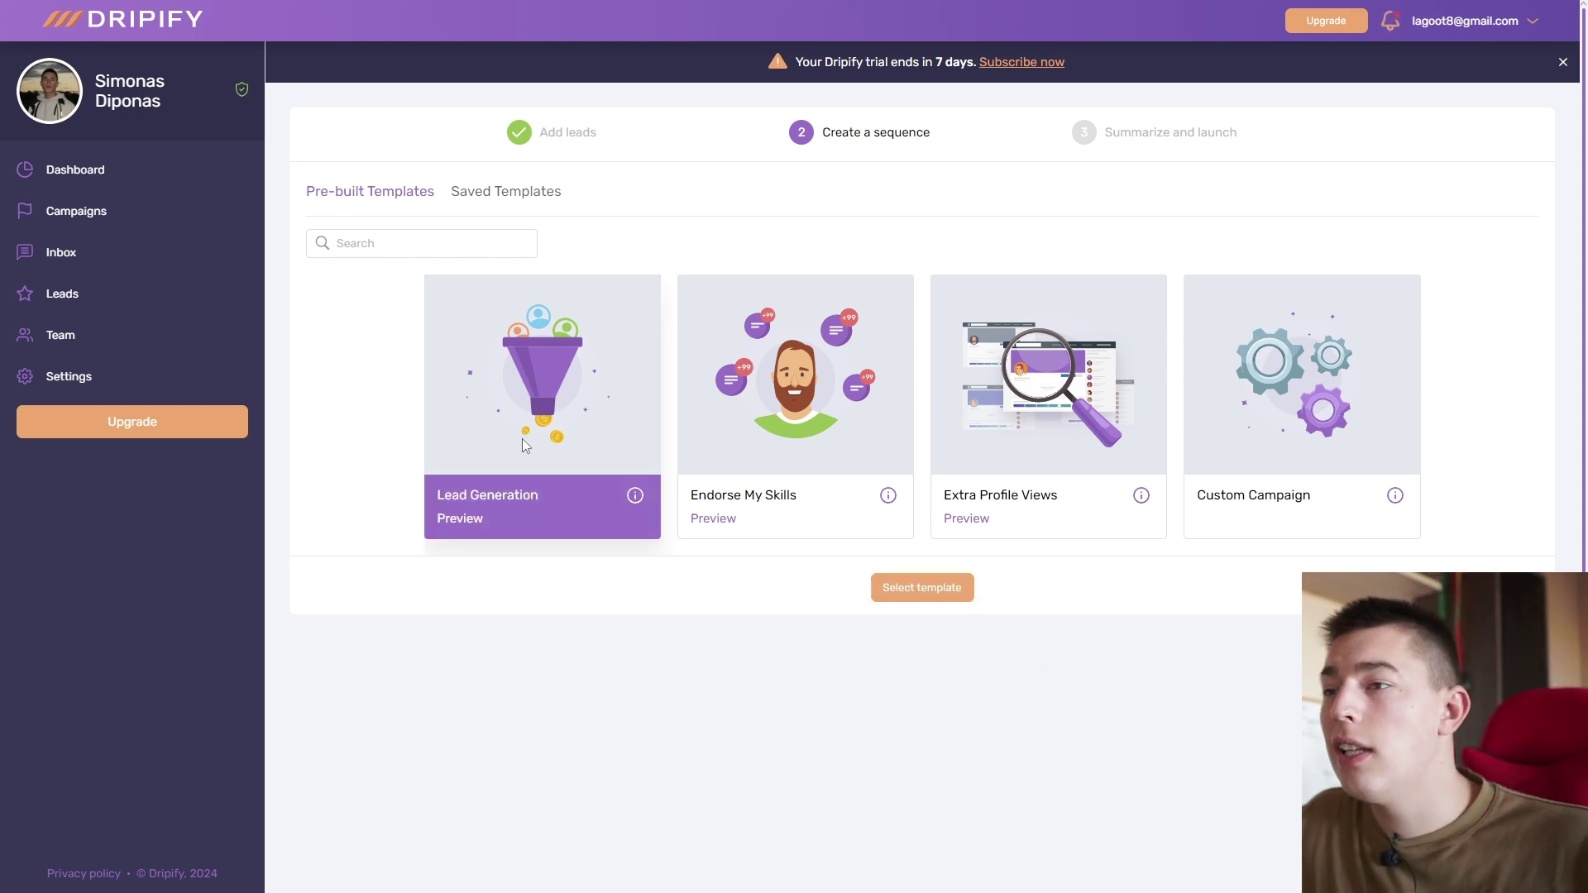
left_click(460, 519)
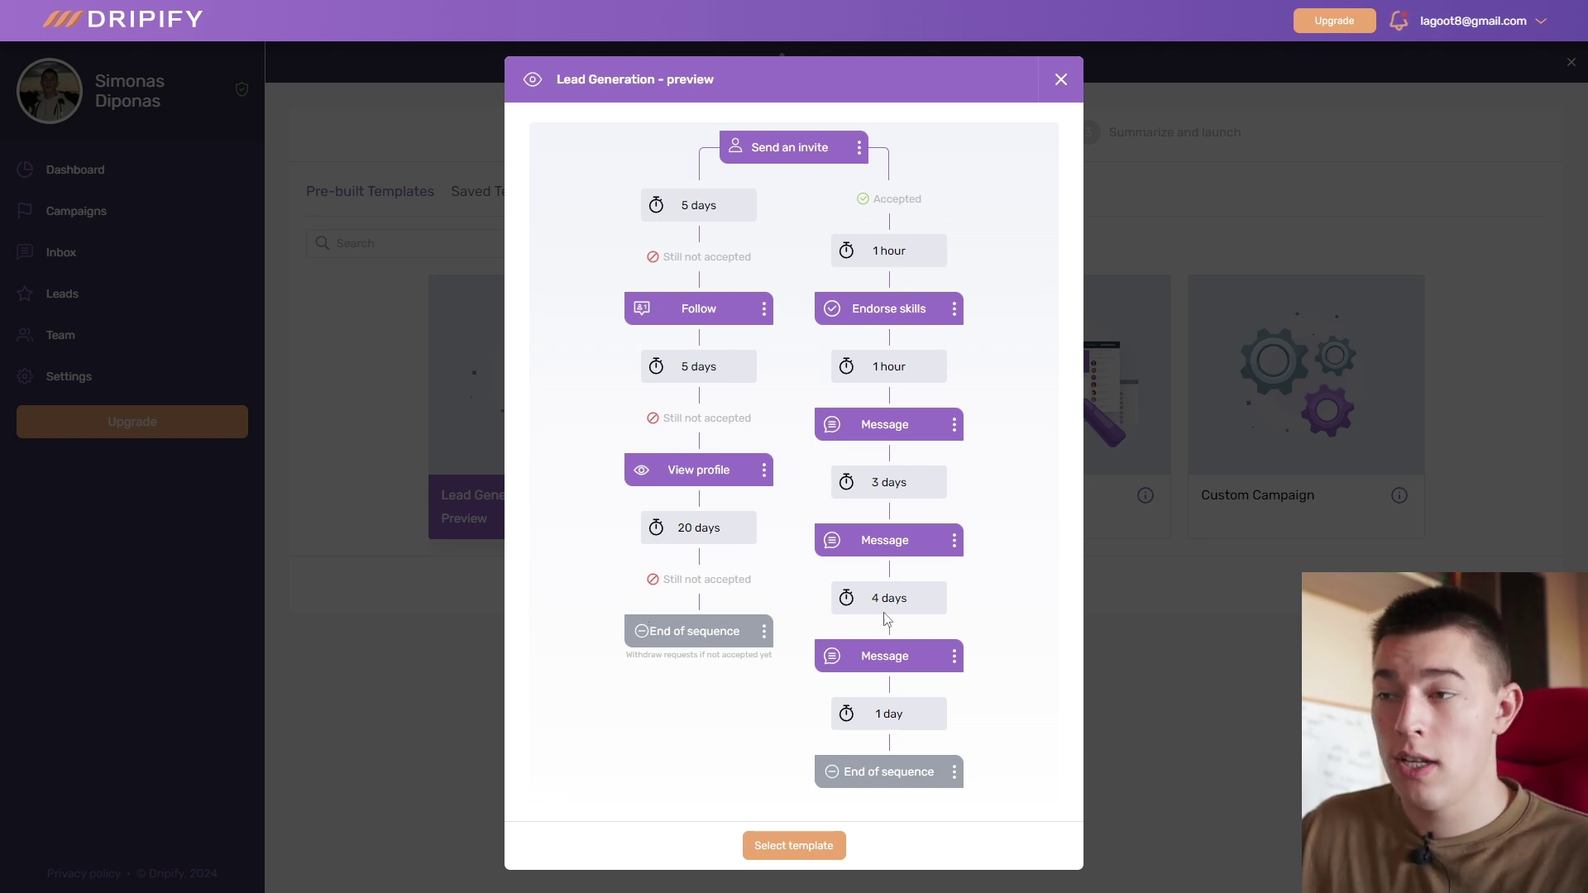
left_click(1063, 77)
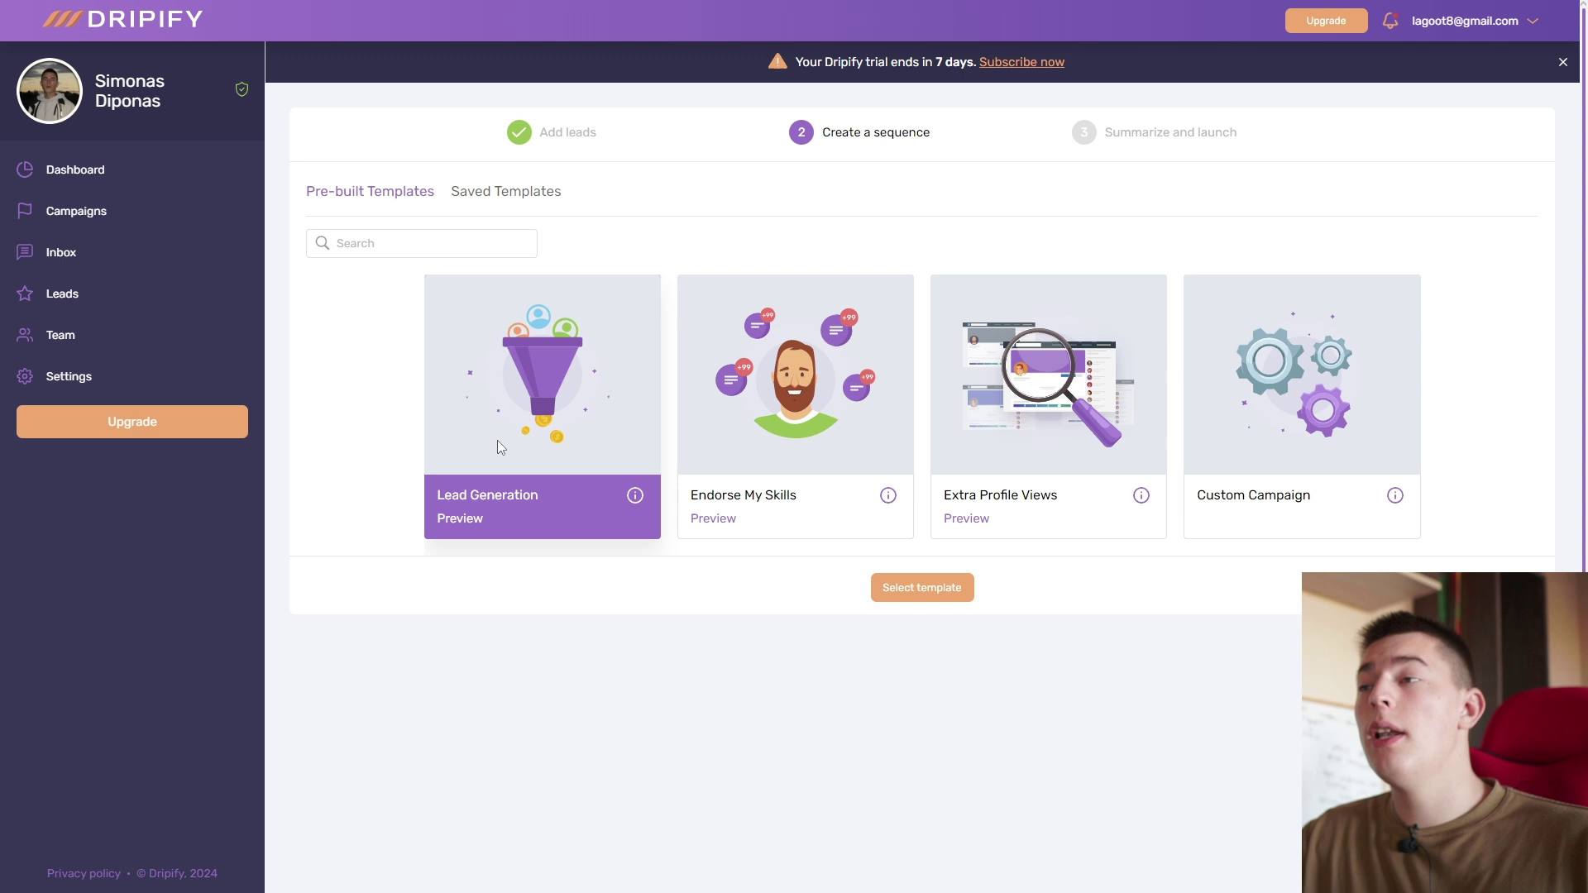
Preview the Endorse My Skills and Extra Profile Views templates.
left_click(715, 519)
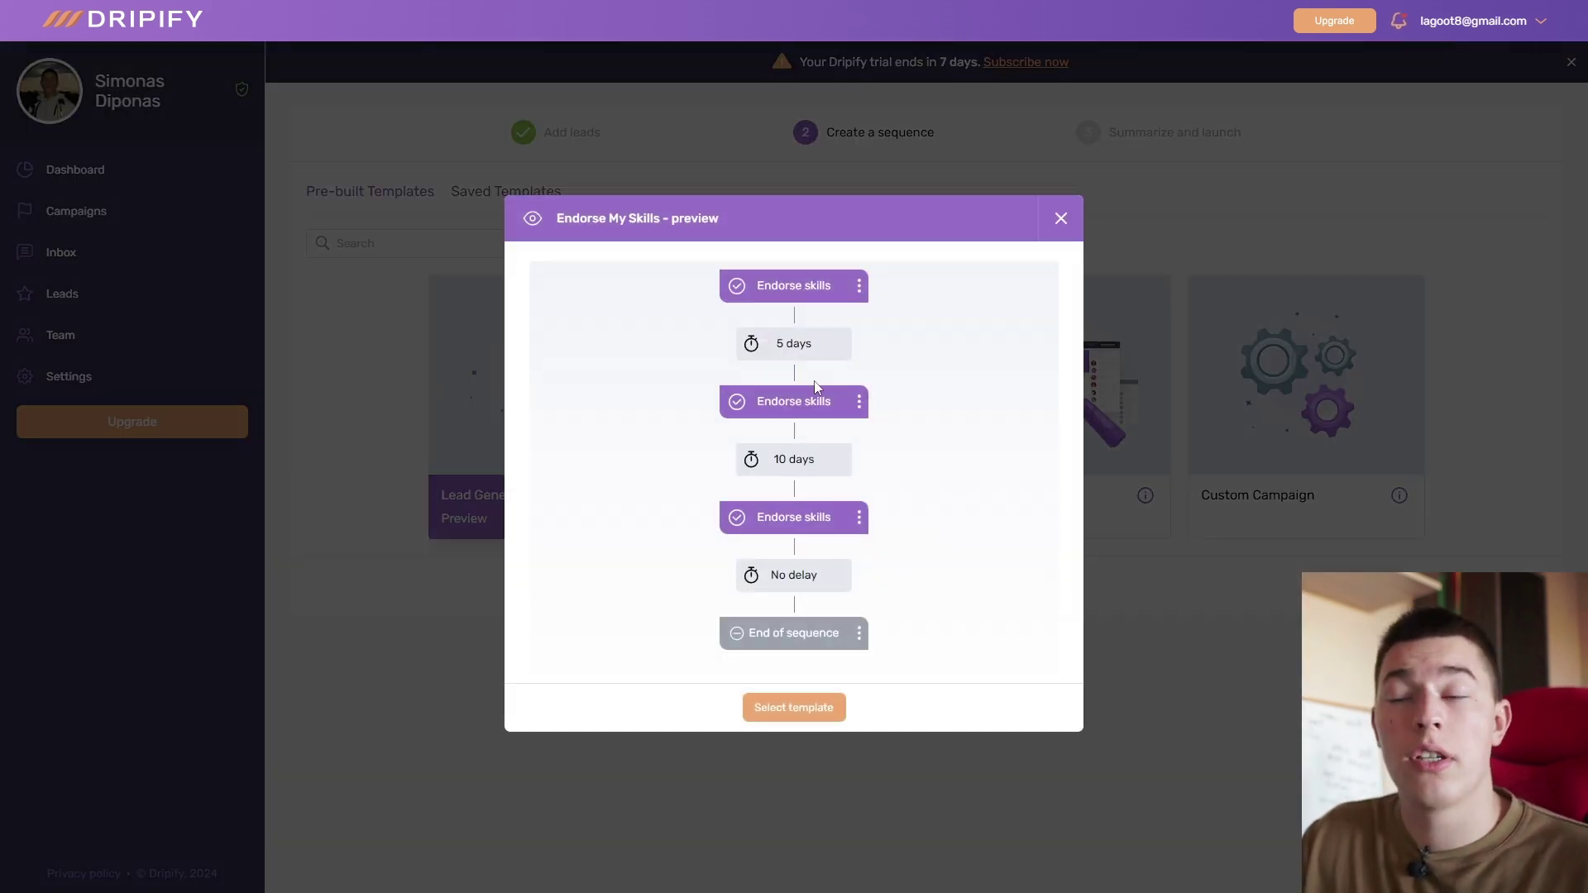
left_click(1074, 224)
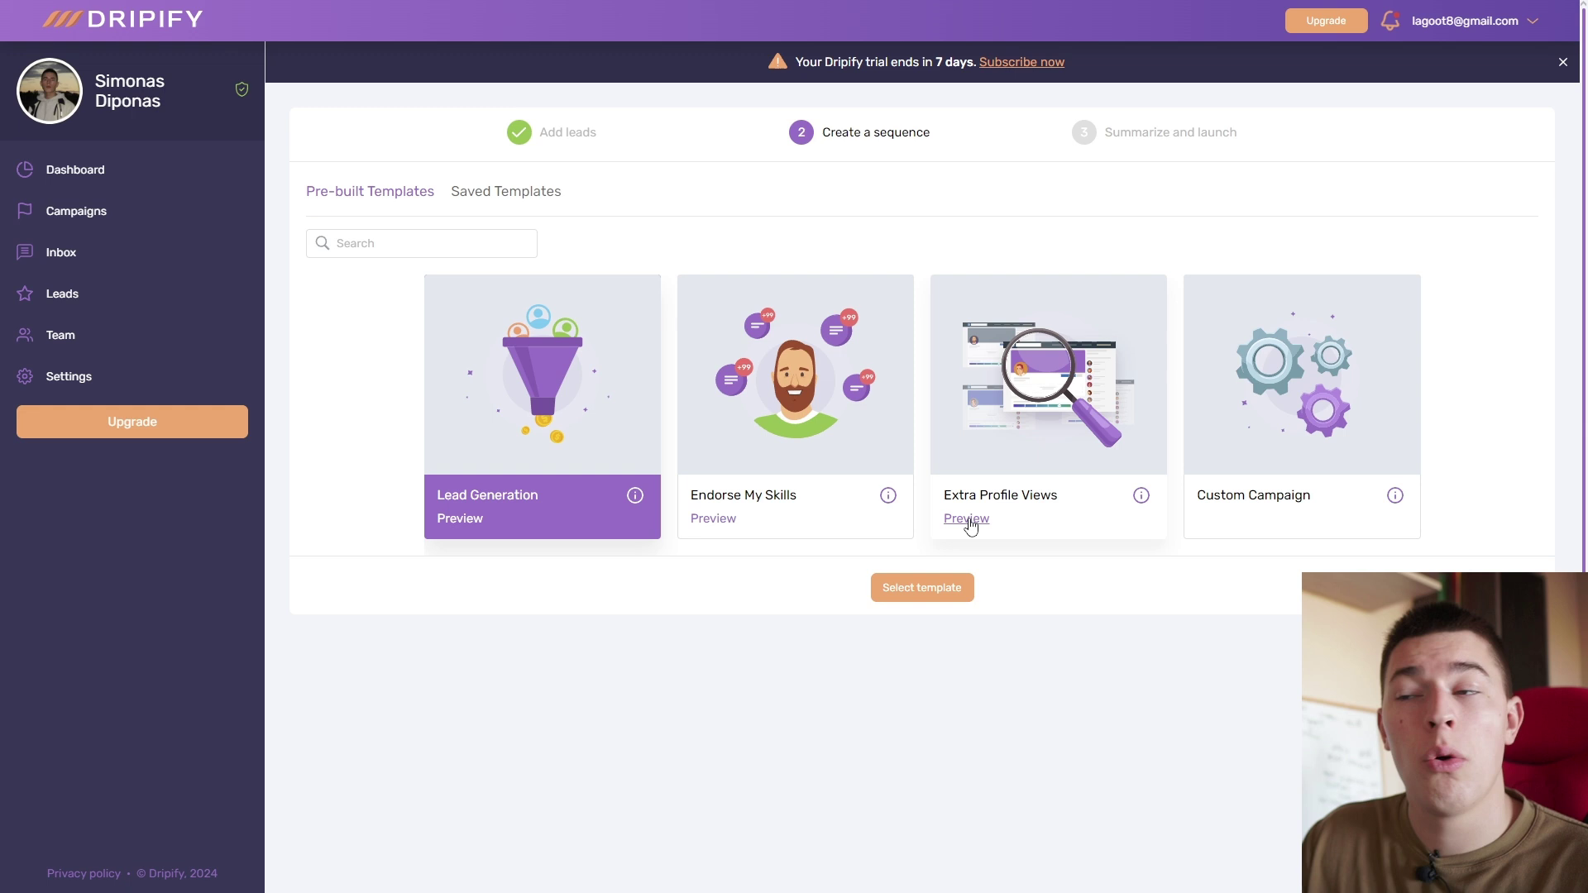
left_click(973, 519)
left_click(1078, 105)
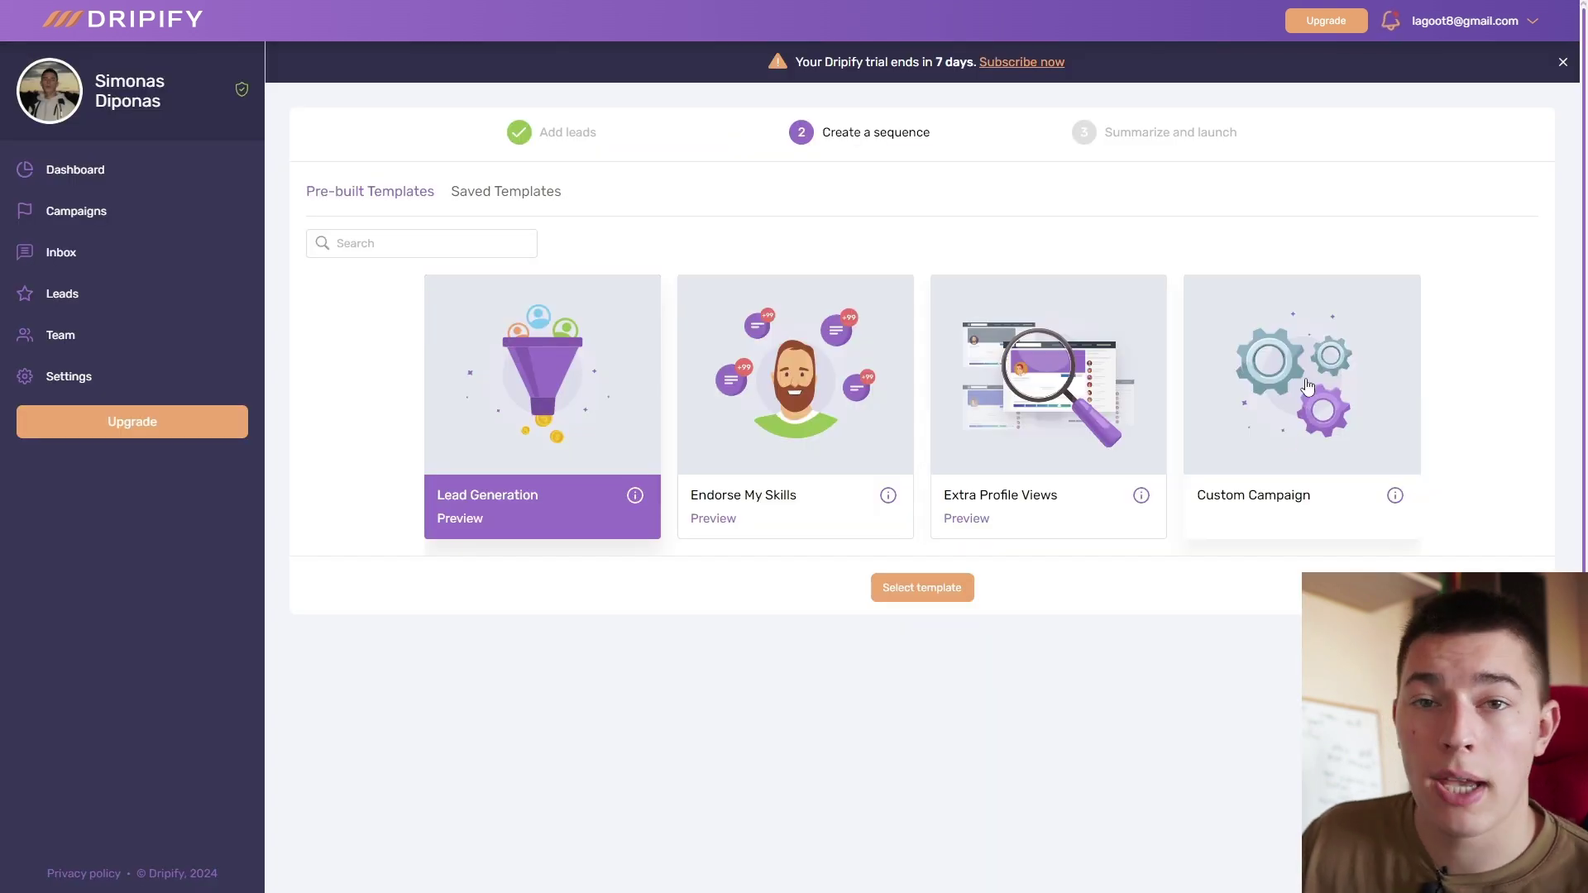
Choose Custom Campaign and add Send an invite, then View profile on the not-accepted branch.
left_click(1305, 418)
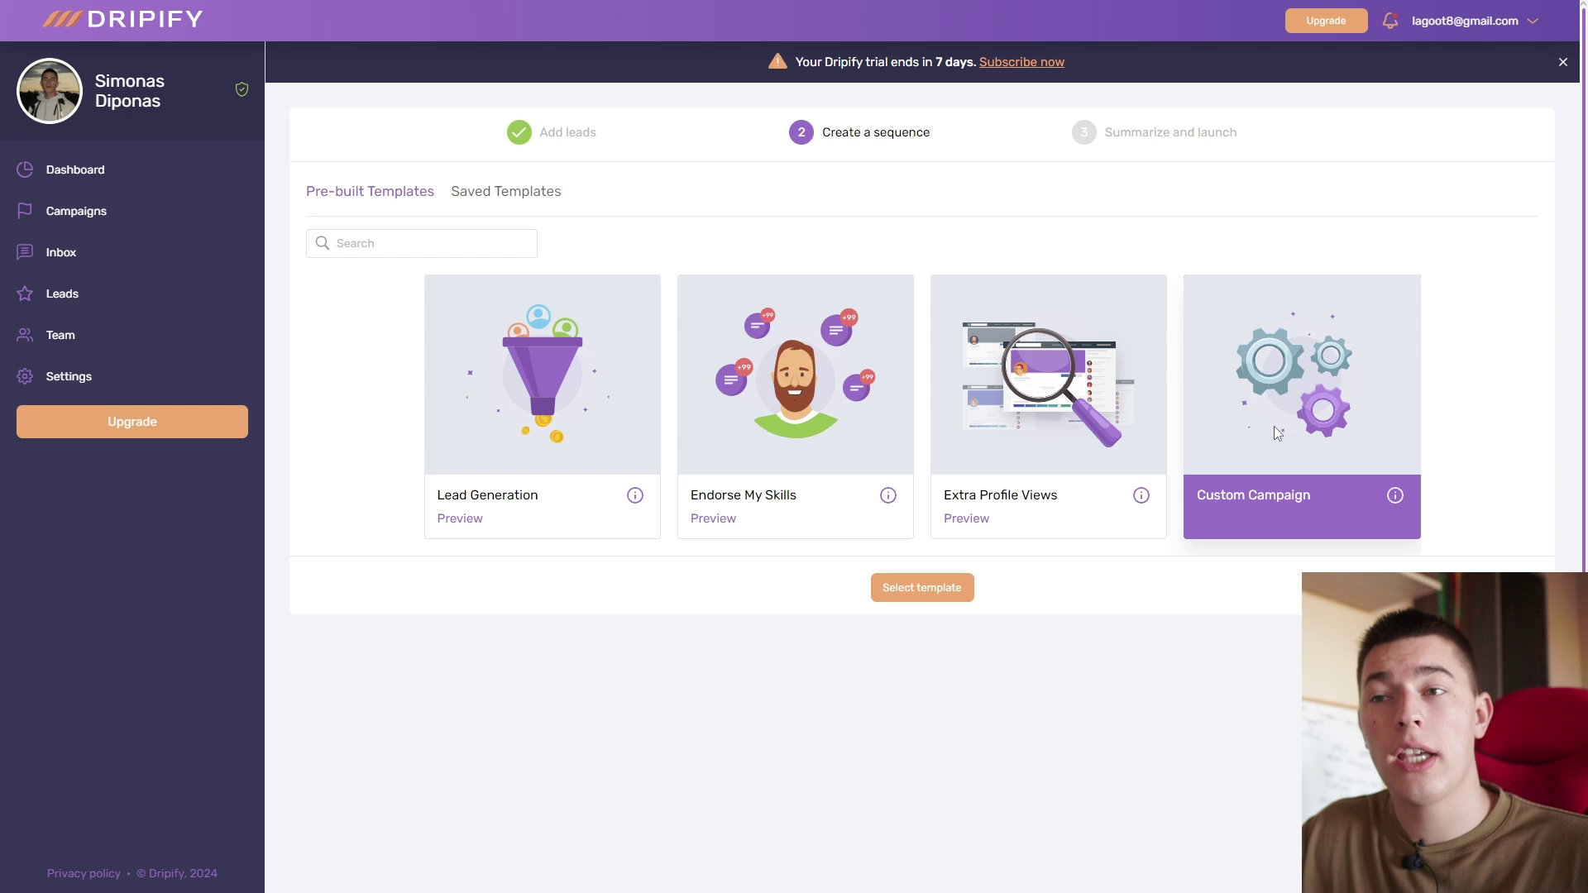
left_click(936, 590)
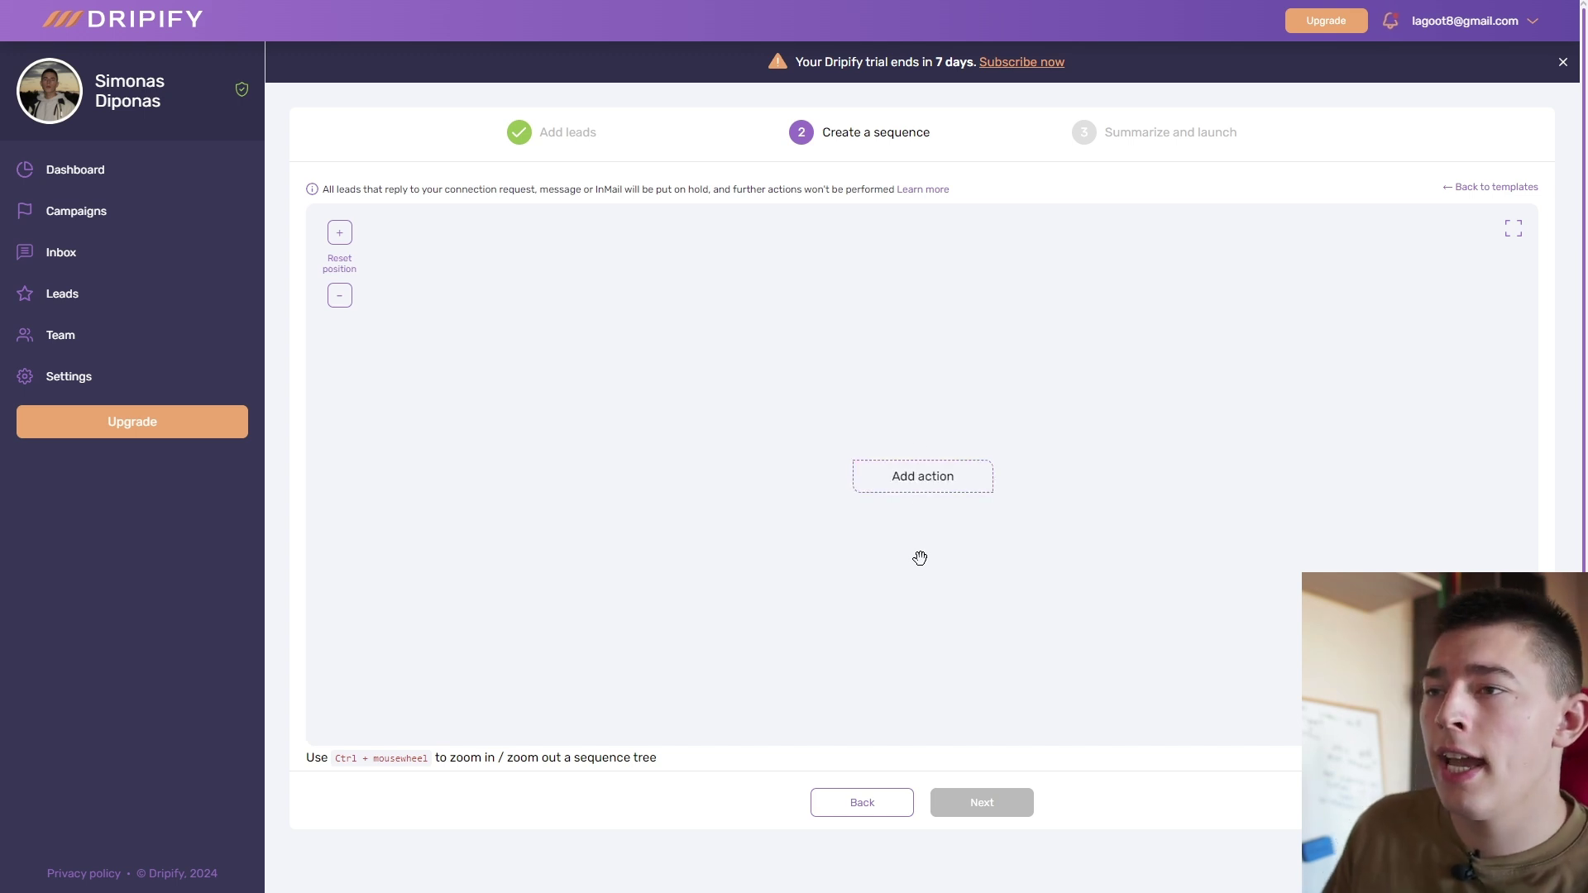
left_click(935, 484)
left_click(918, 309)
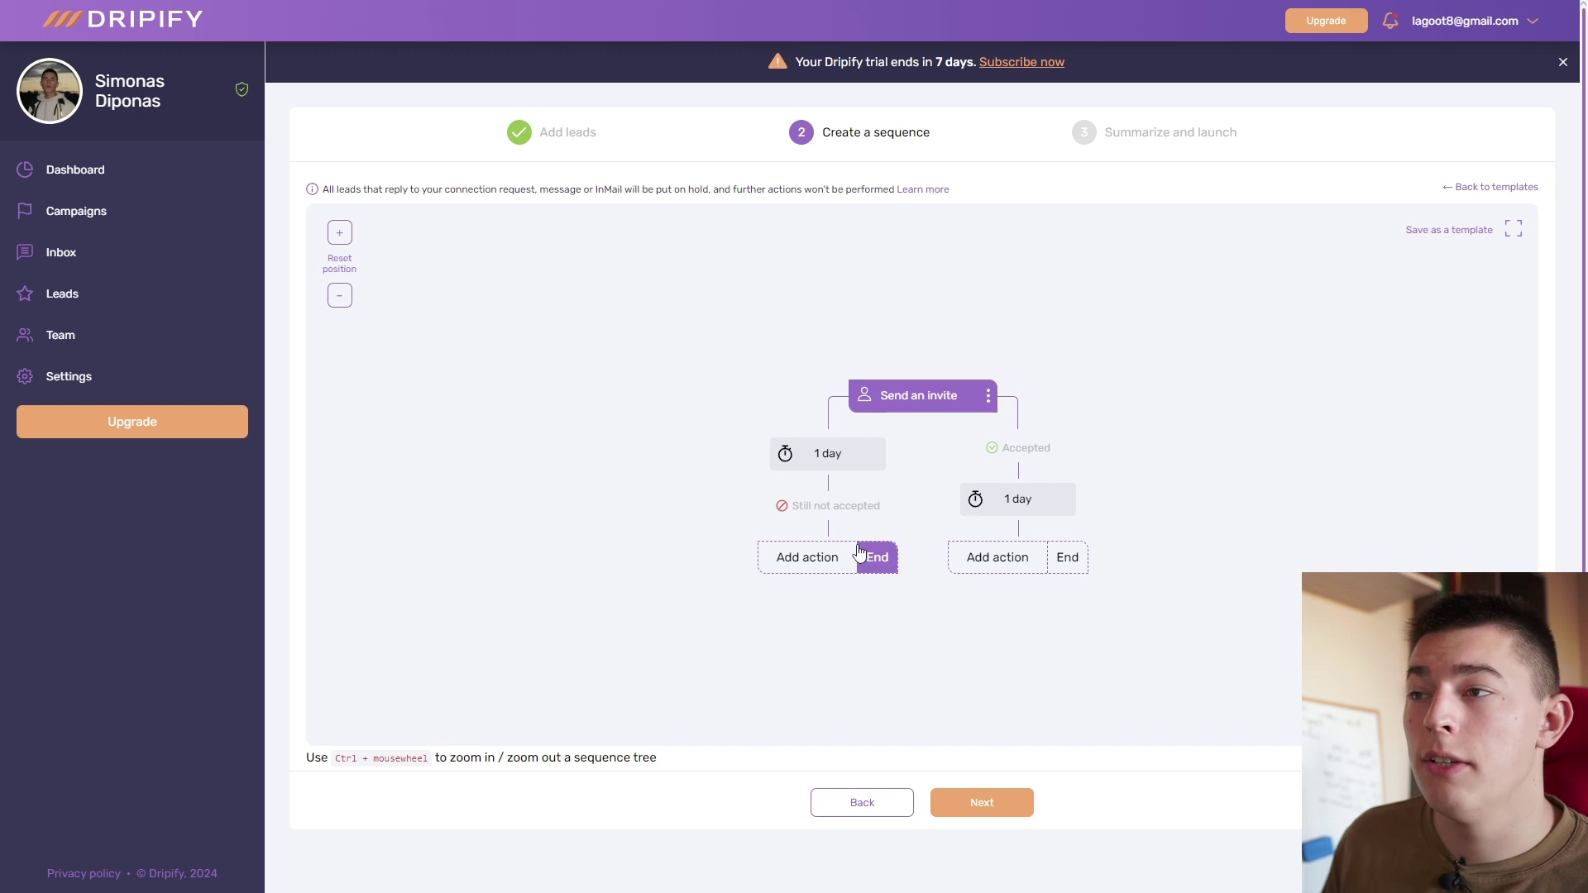
left_click(814, 556)
left_click(823, 484)
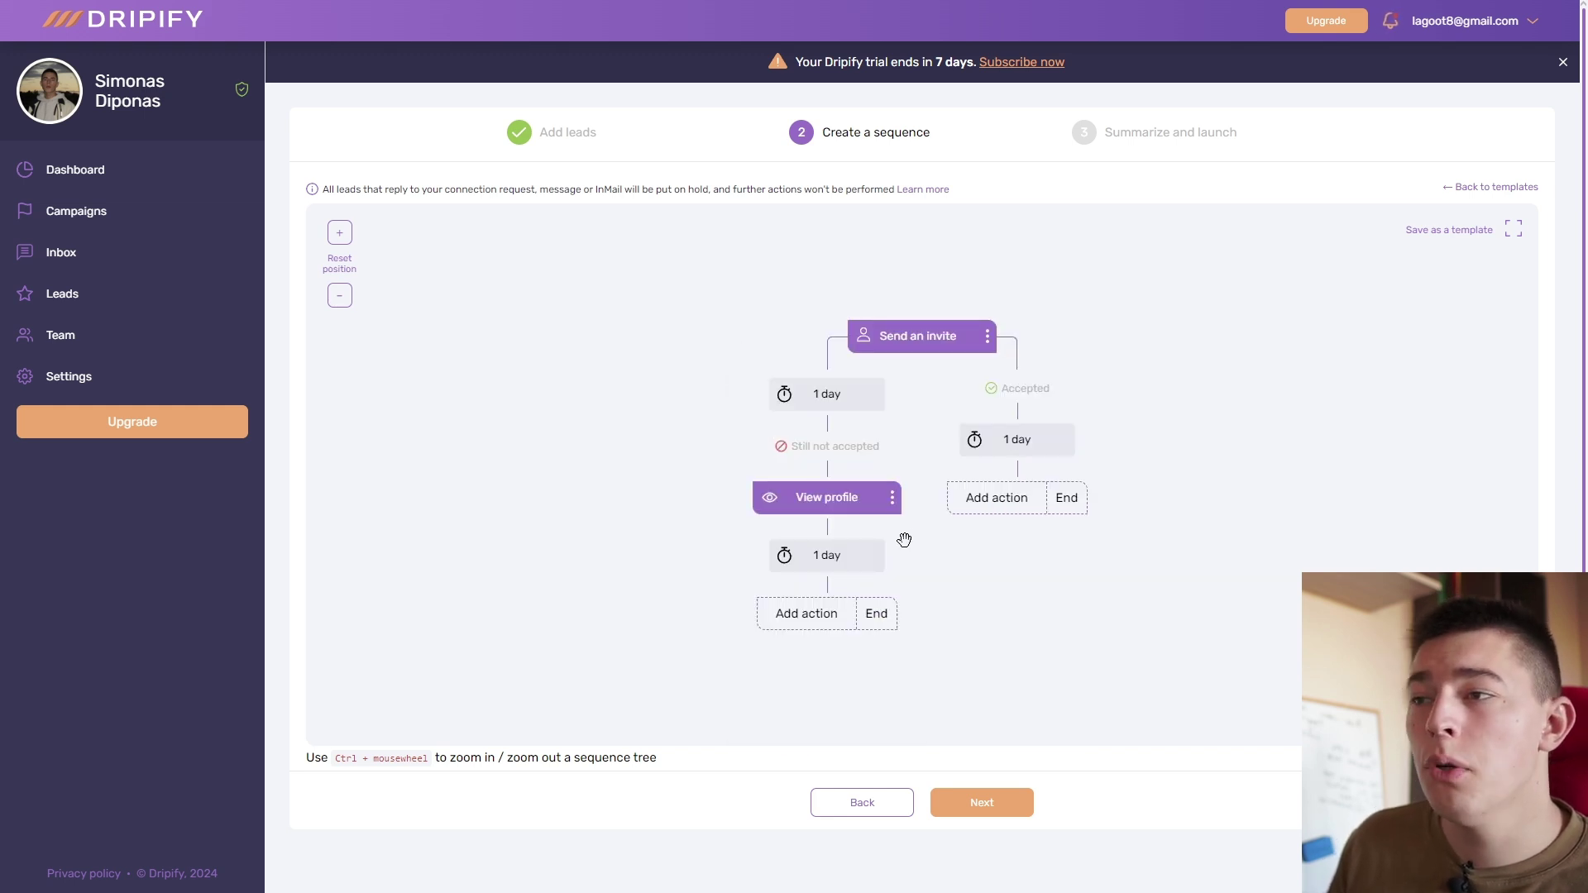
Inspect the 1-day delay settings and leave the delay unchanged in days.
left_click(826, 398)
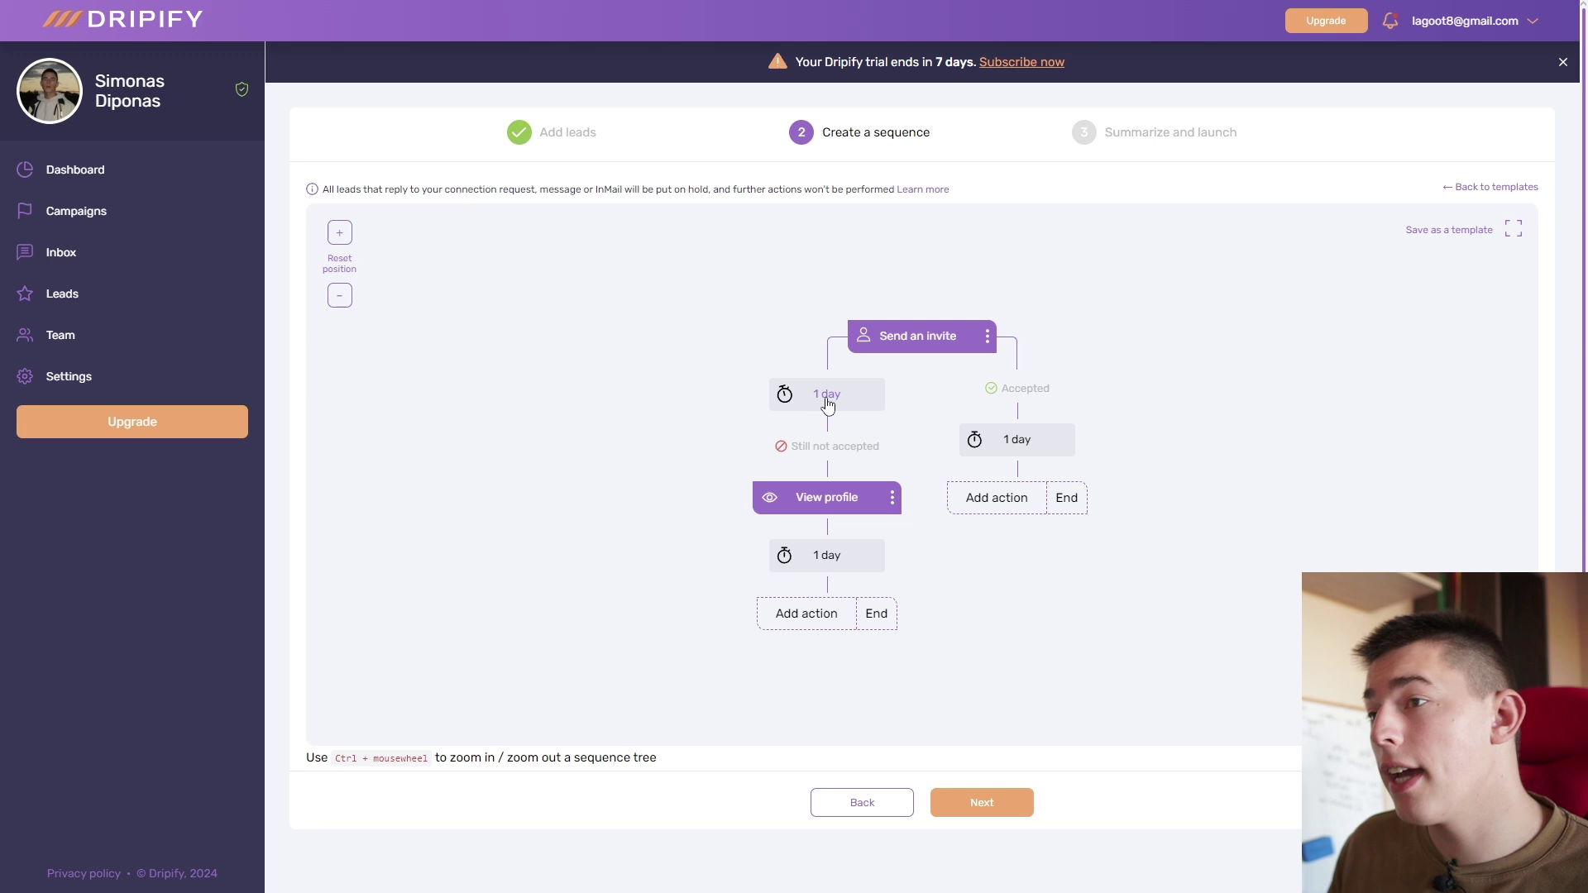
left_click(869, 474)
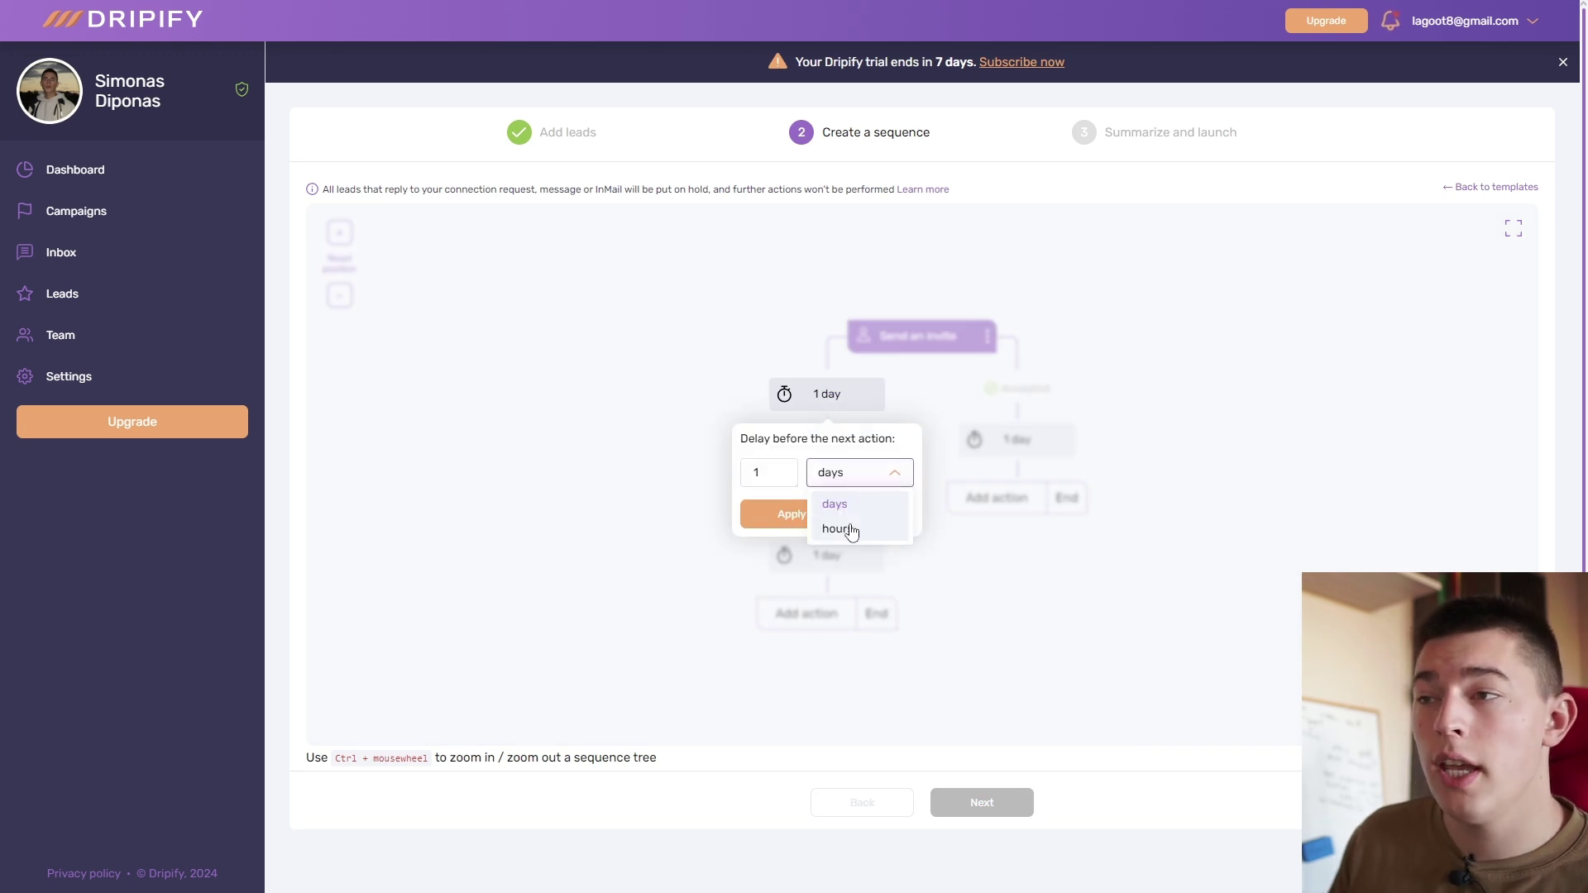
left_click(872, 483)
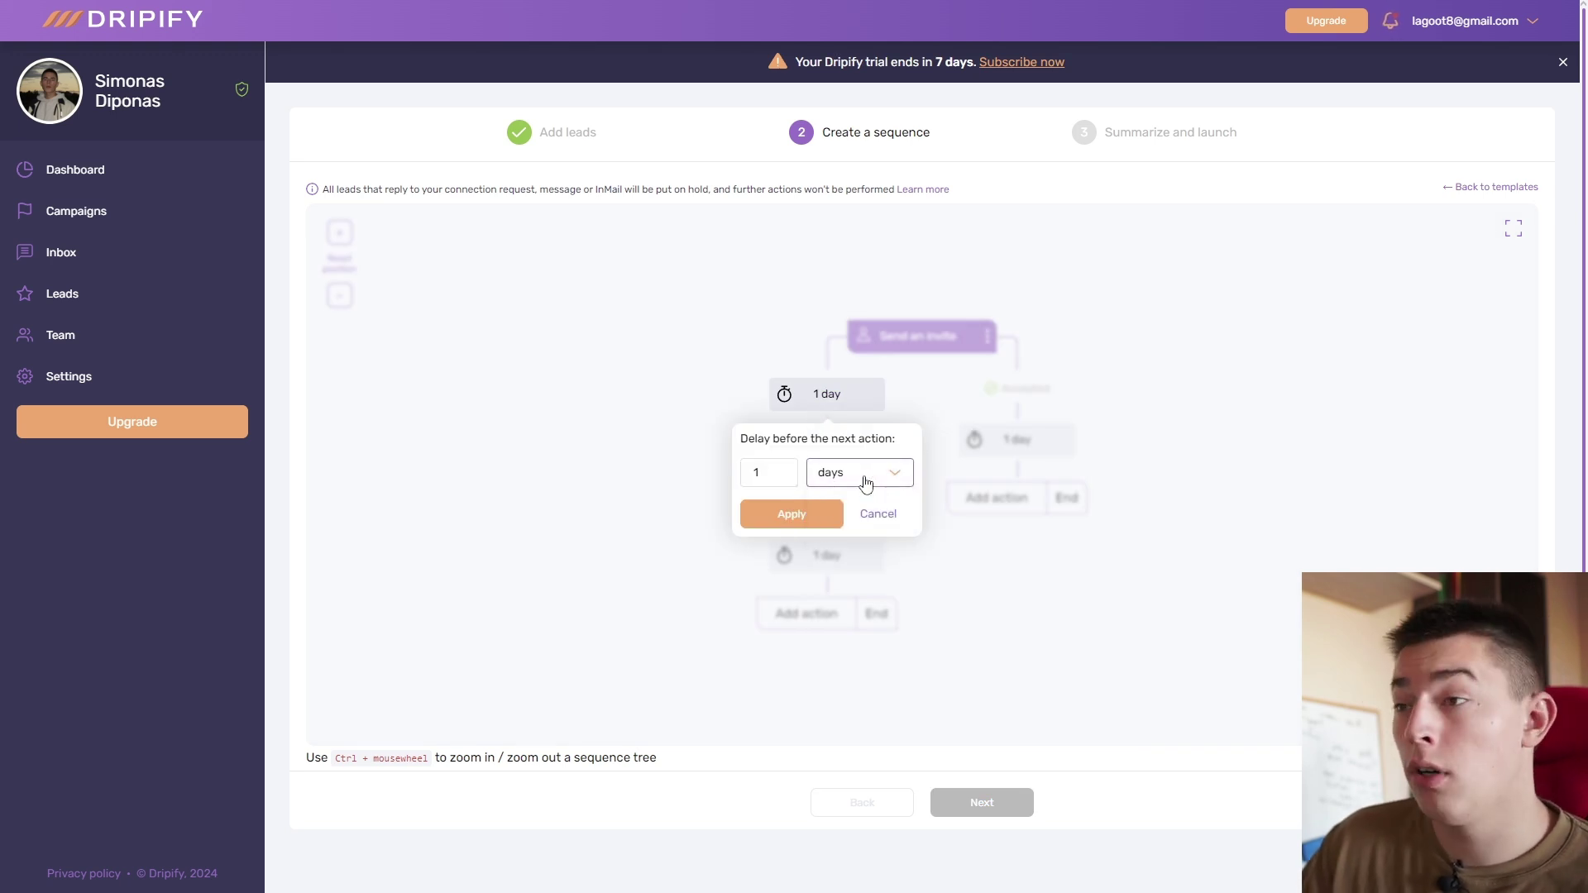
left_click(765, 473)
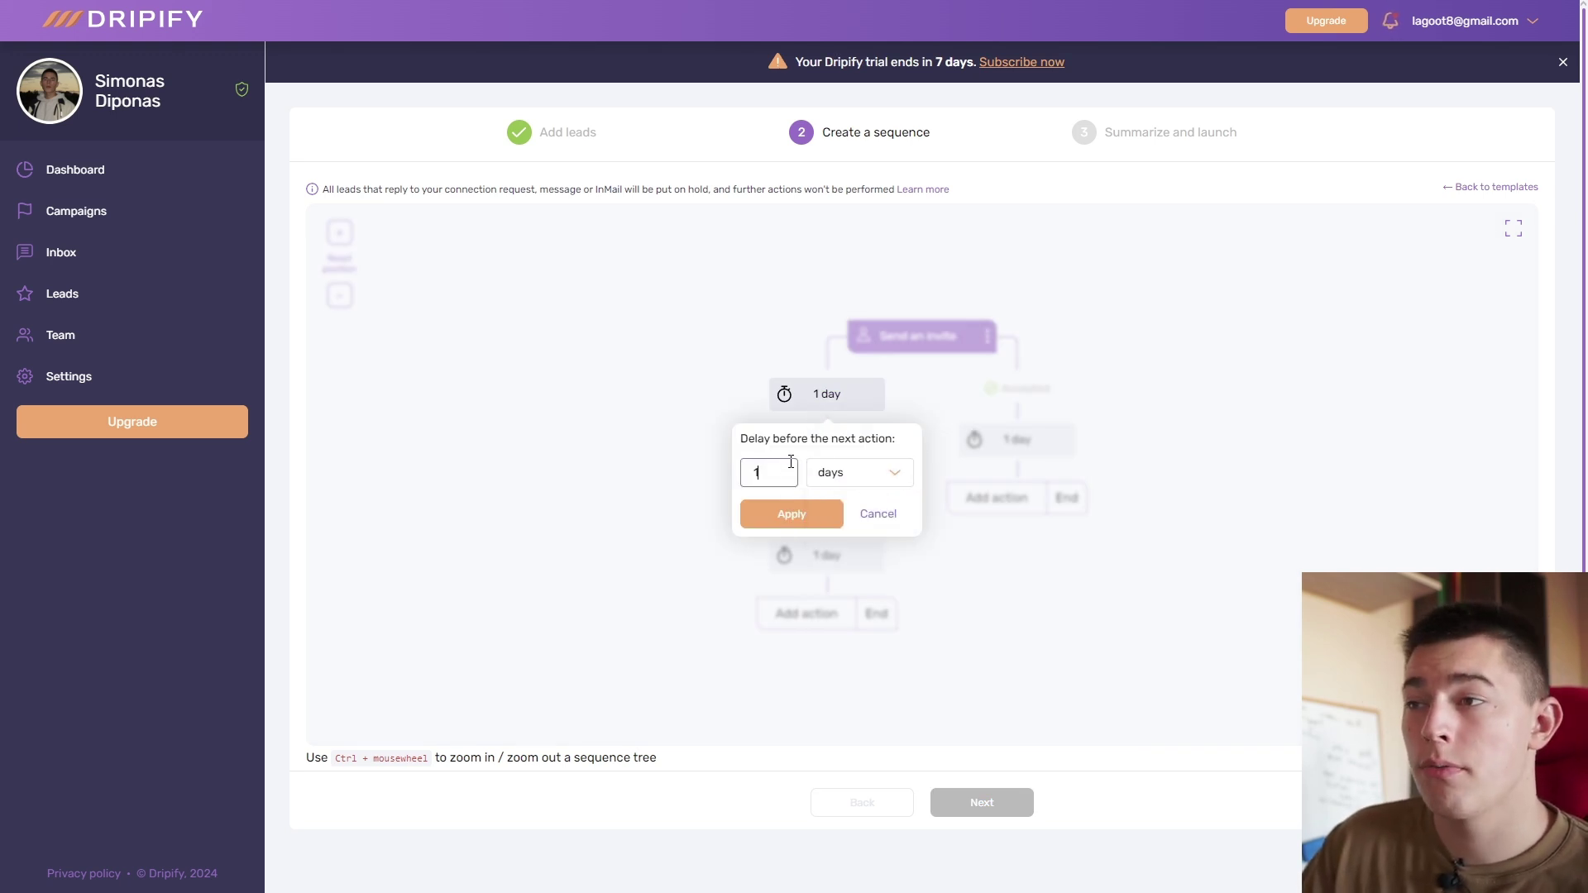
left_click(879, 515)
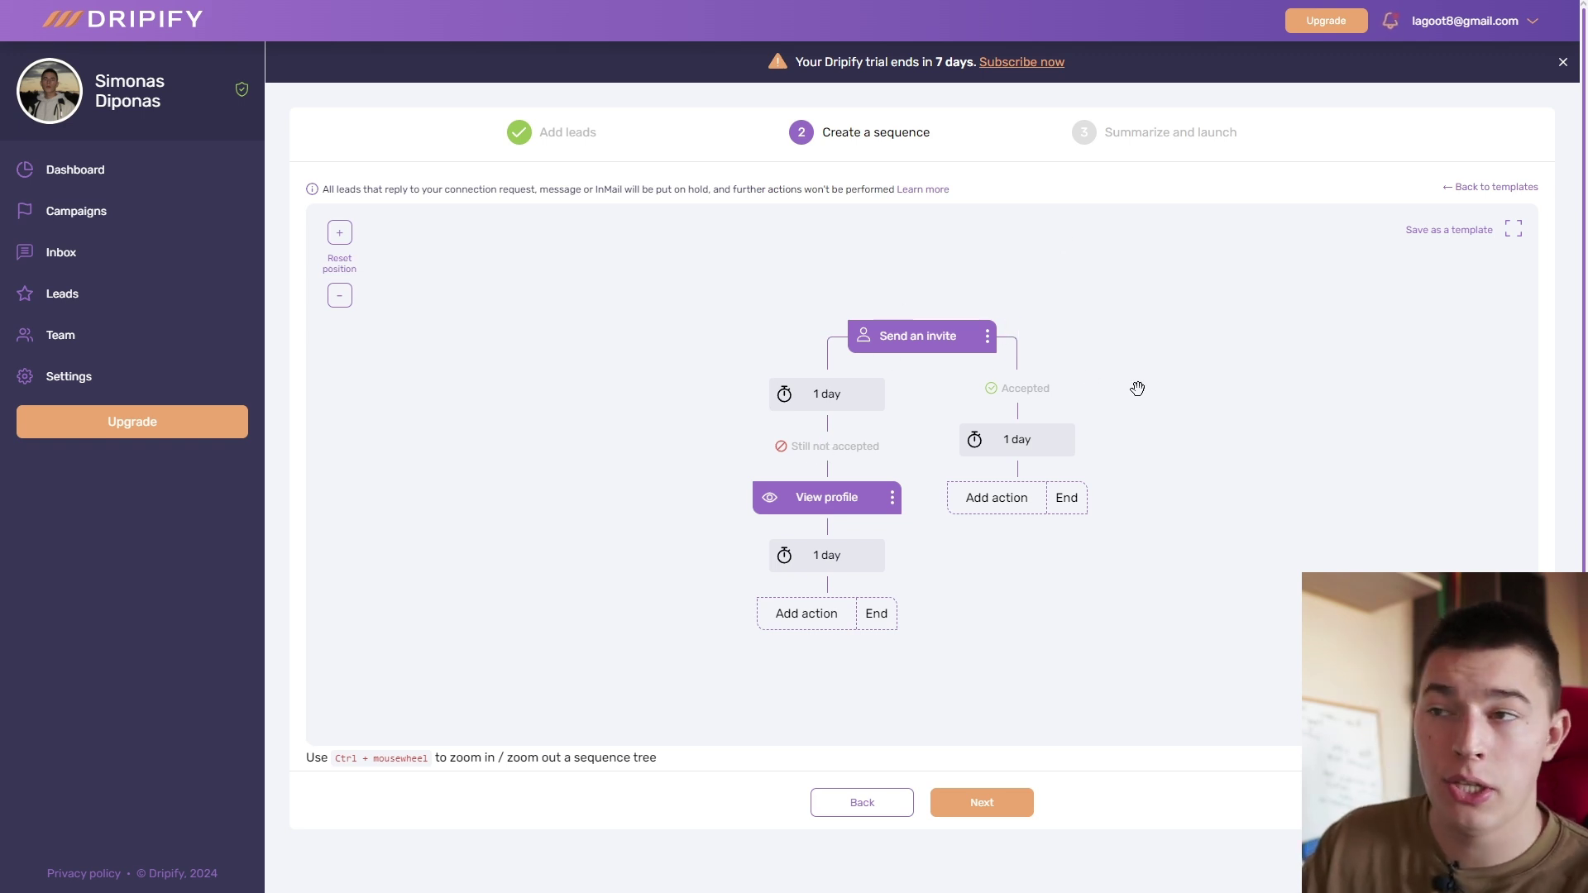
Add a Message on the accepted branch, then remove Send an invite and all following steps.
left_click(1002, 518)
left_click(1005, 376)
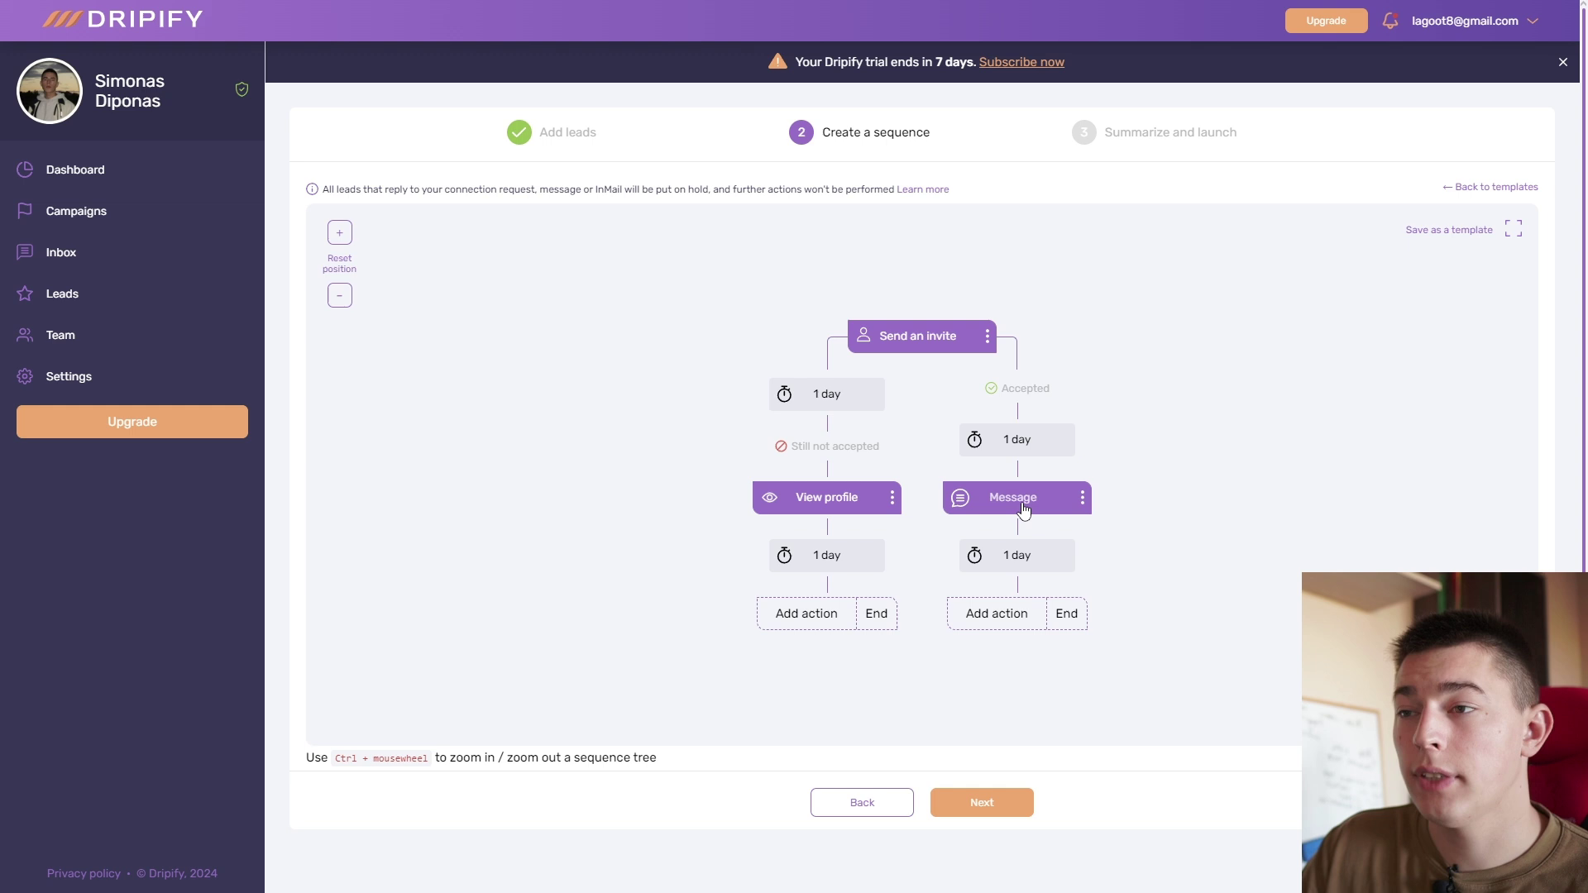
left_click(938, 347)
right_click(940, 349)
left_click(760, 346)
left_click(990, 336)
left_click(933, 402)
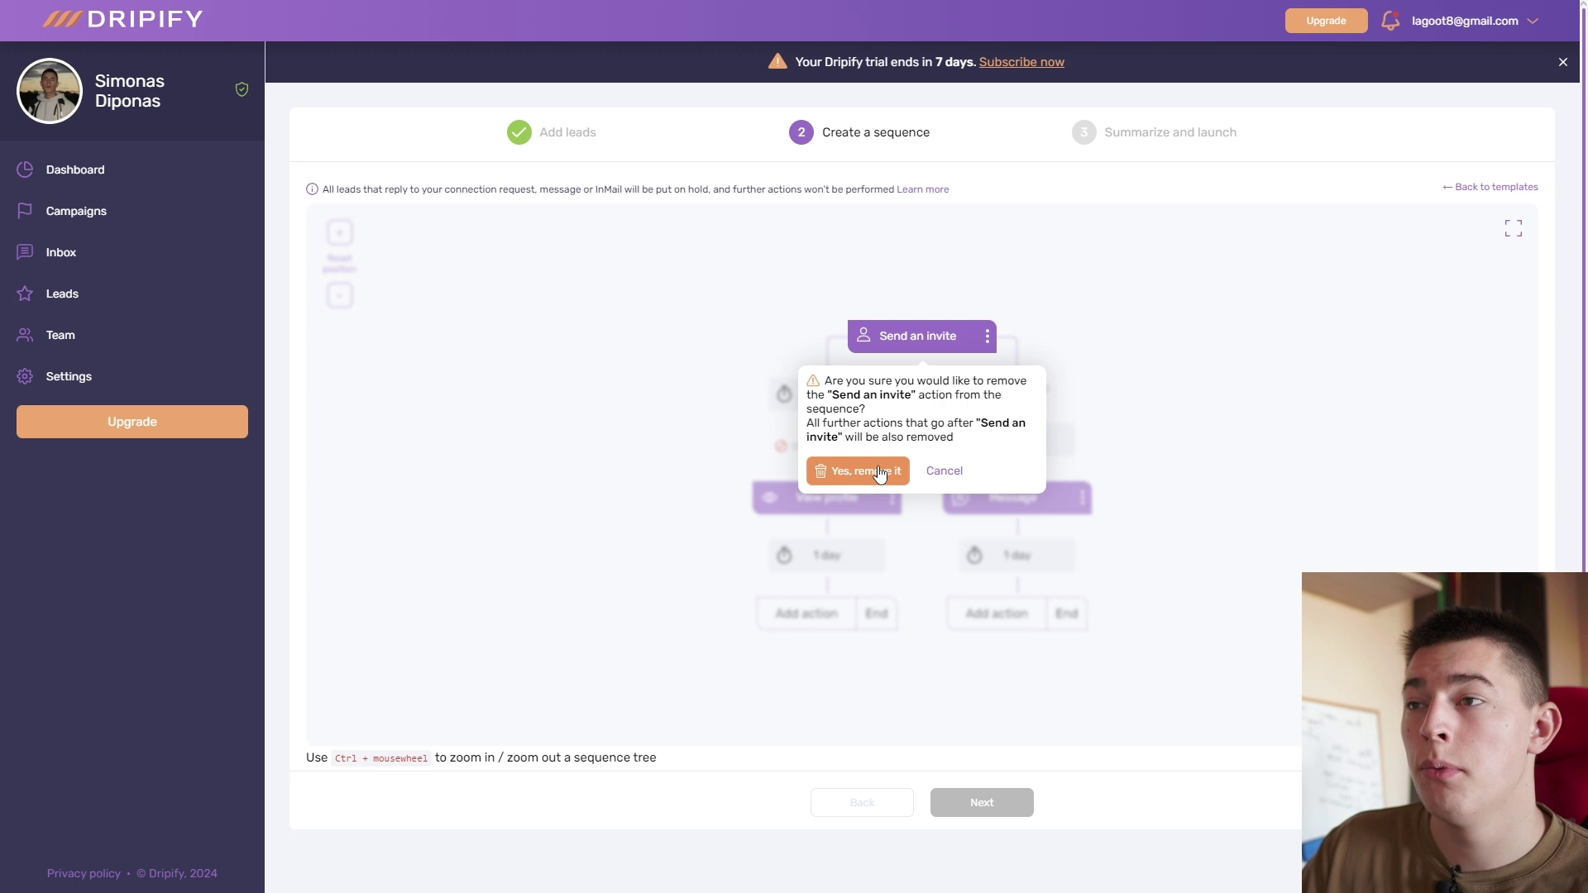
left_click(873, 470)
left_click(932, 474)
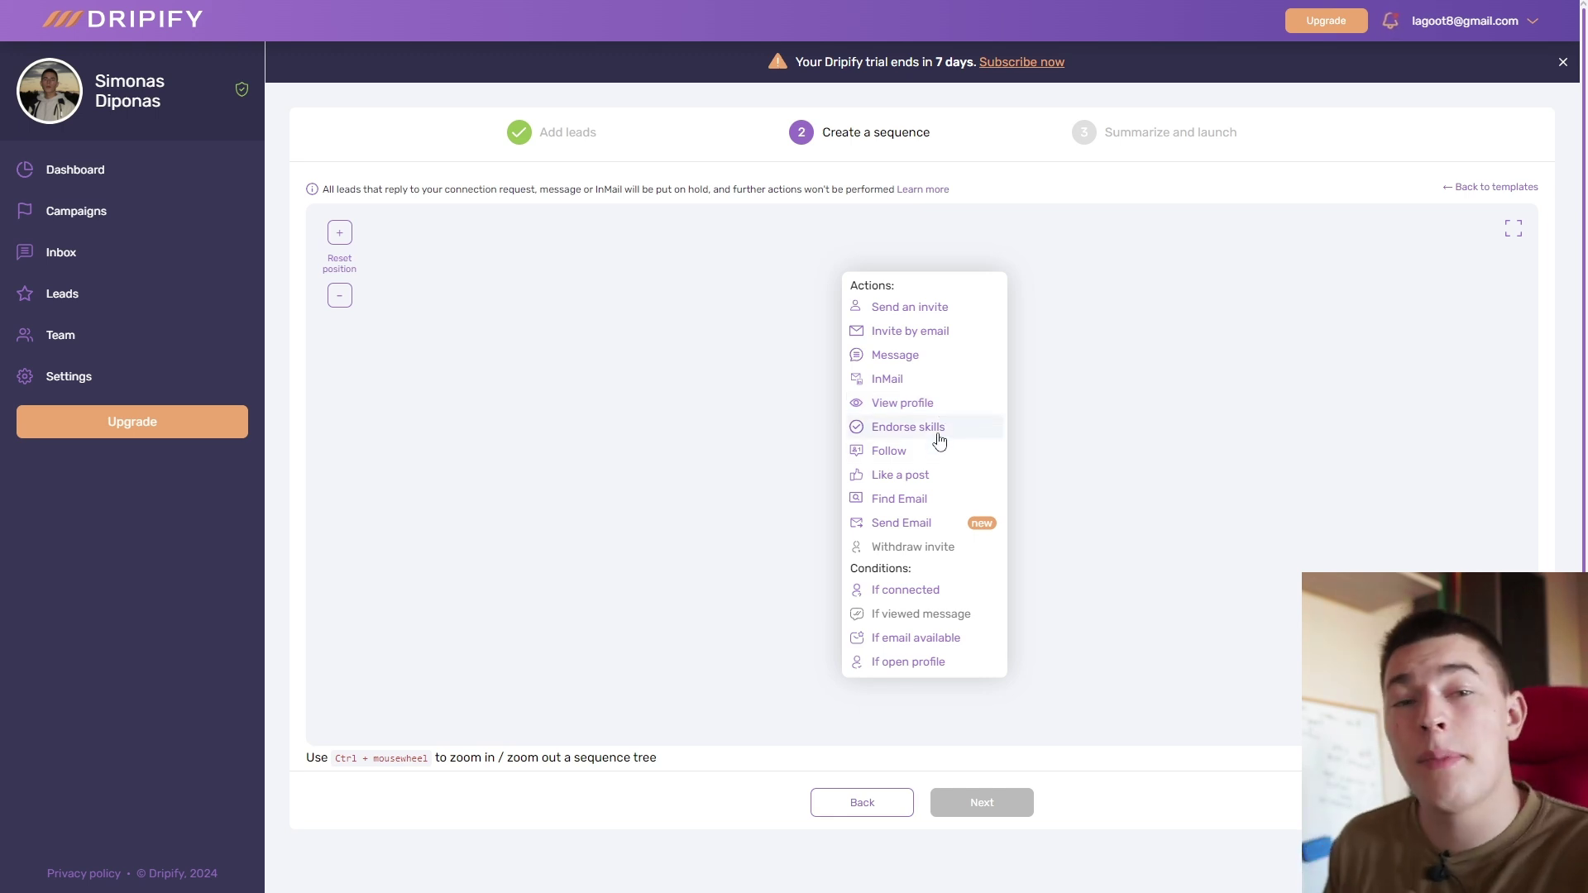
Make a LinkedIn Message the first step and start the text with 'Hello'.
left_click(920, 358)
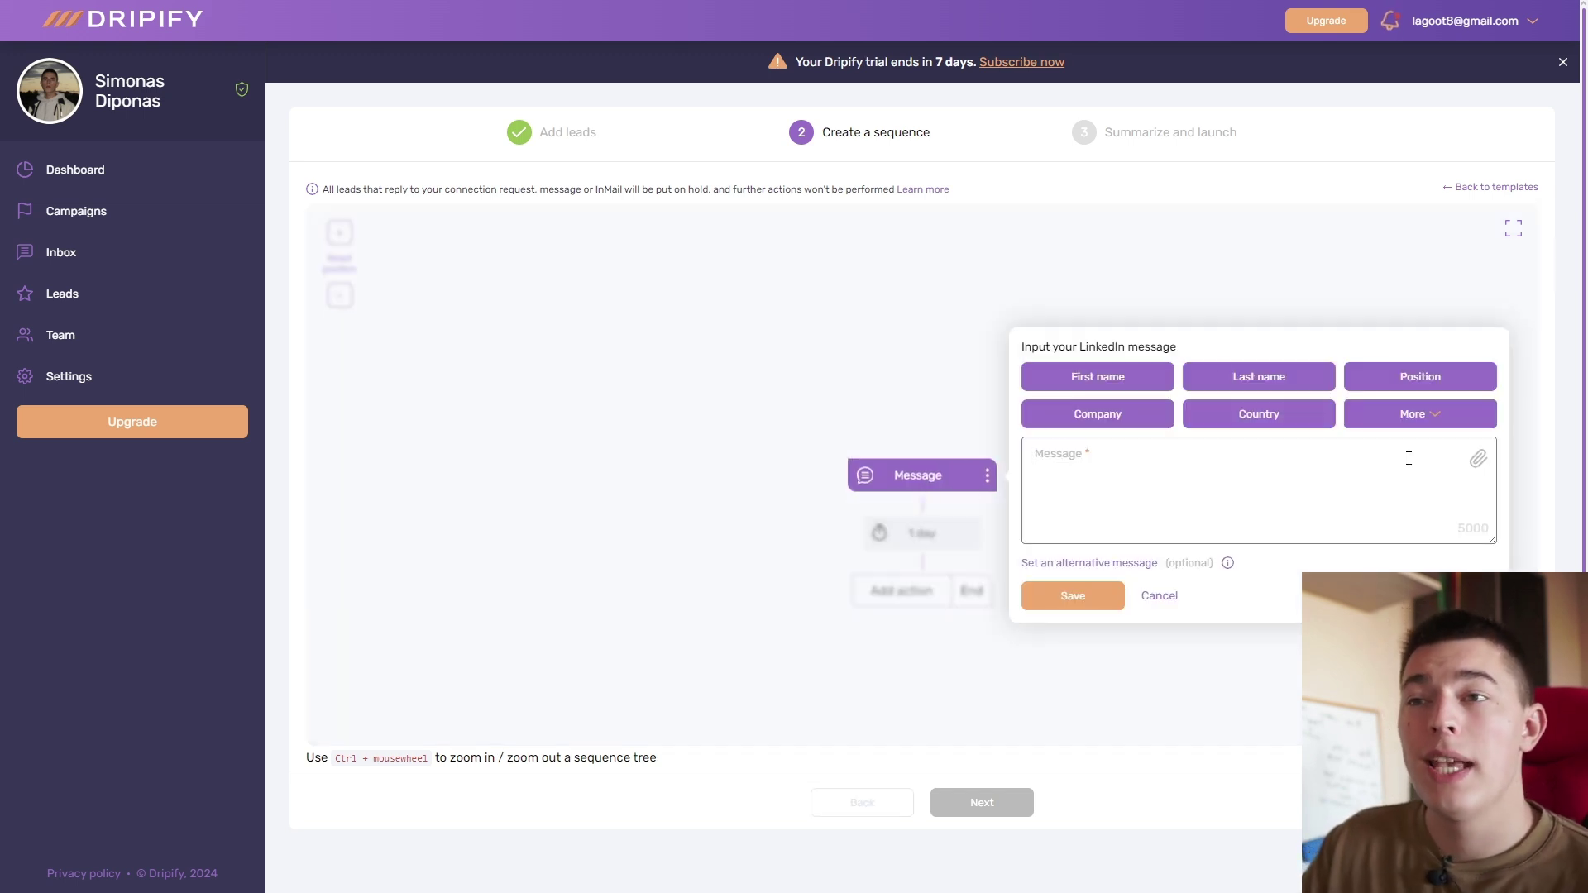
left_click(1416, 414)
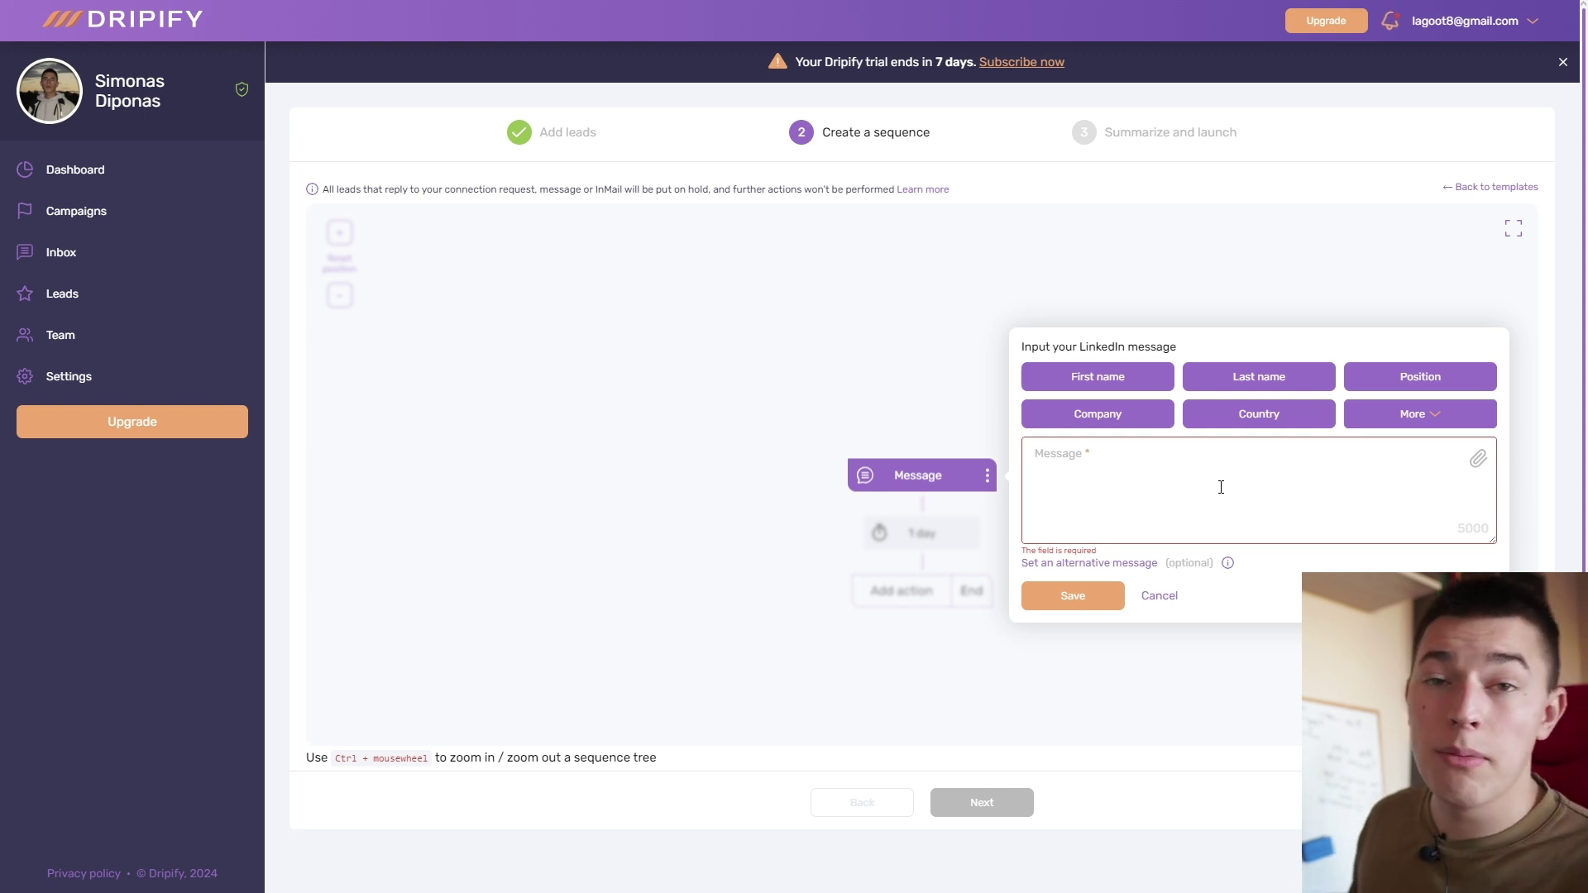
left_click(1135, 444)
type("Hel")
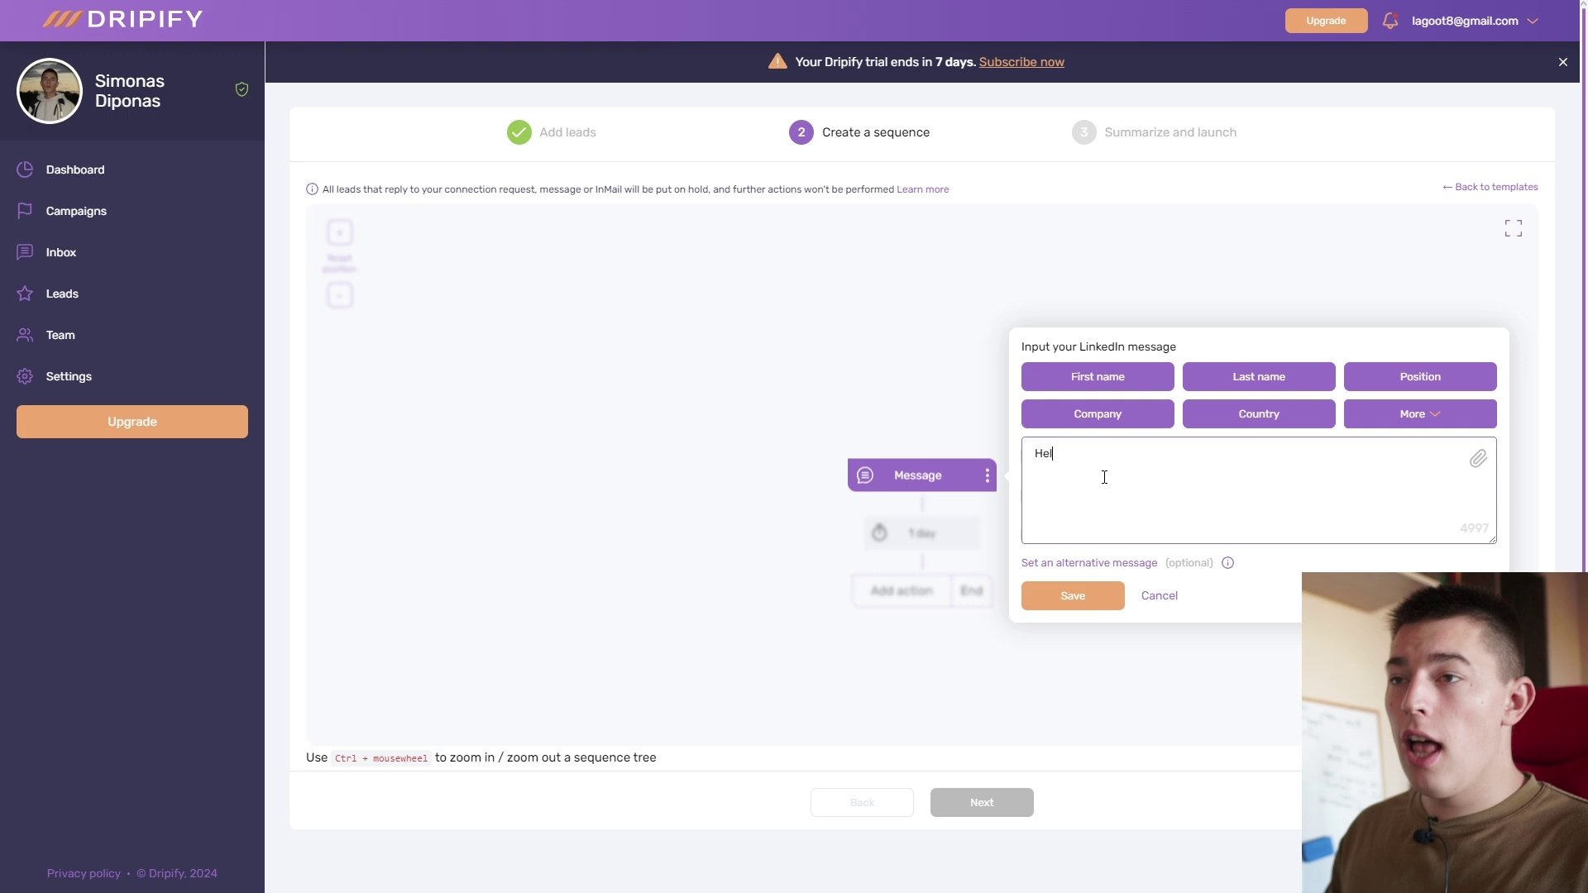
type("lo,")
key("BackSpace")
key("BackSpace")
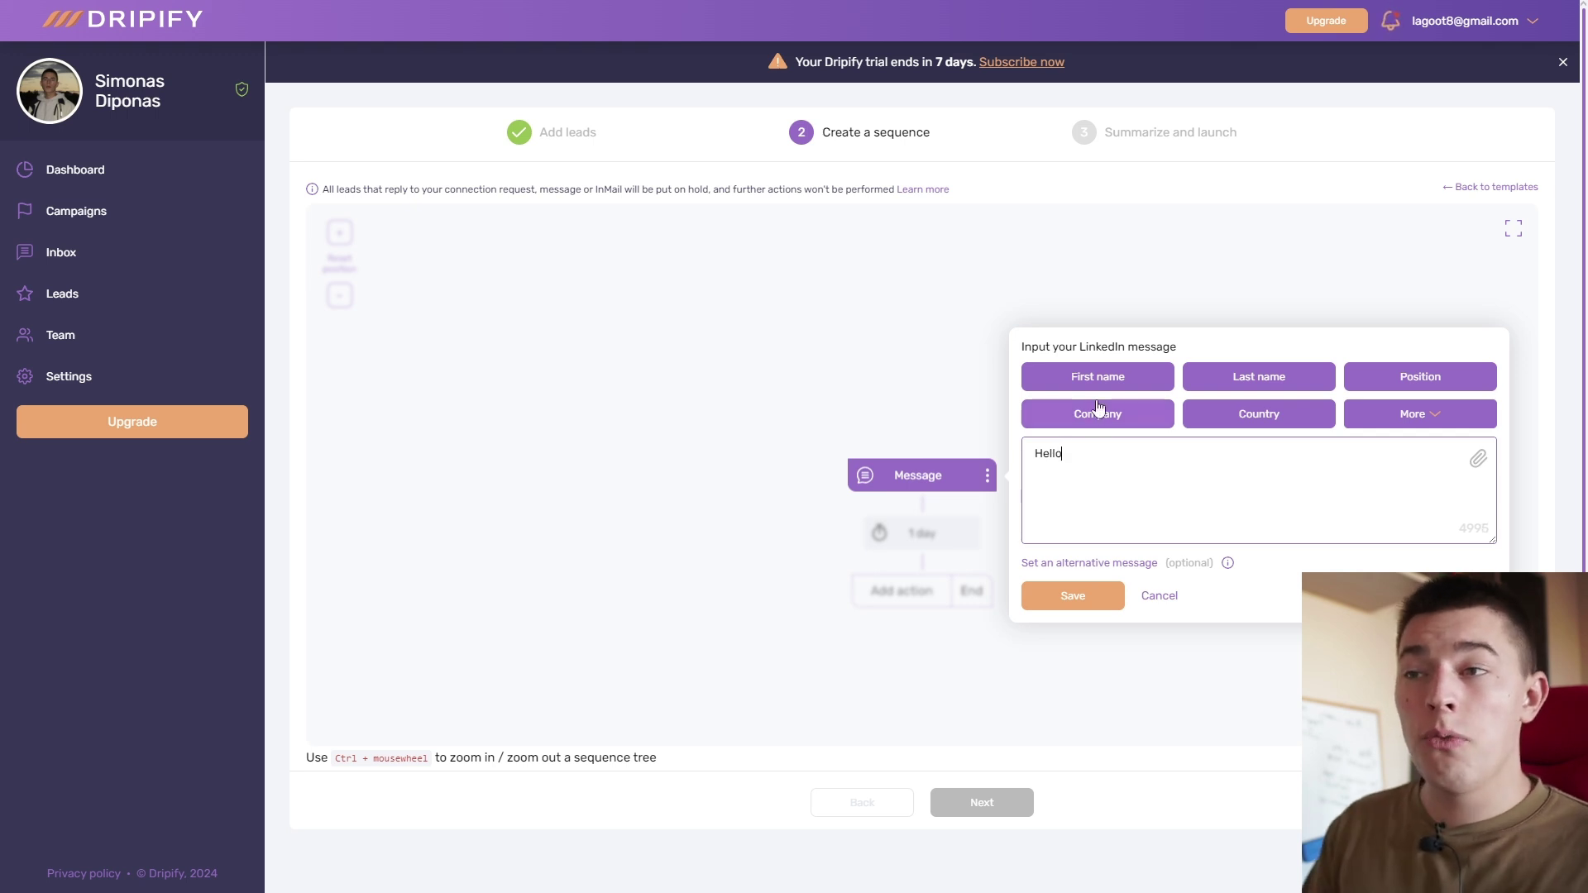
Personalize the greeting with %%first_name%%, a comma and %%company%%, then close the editor.
left_click(1108, 374)
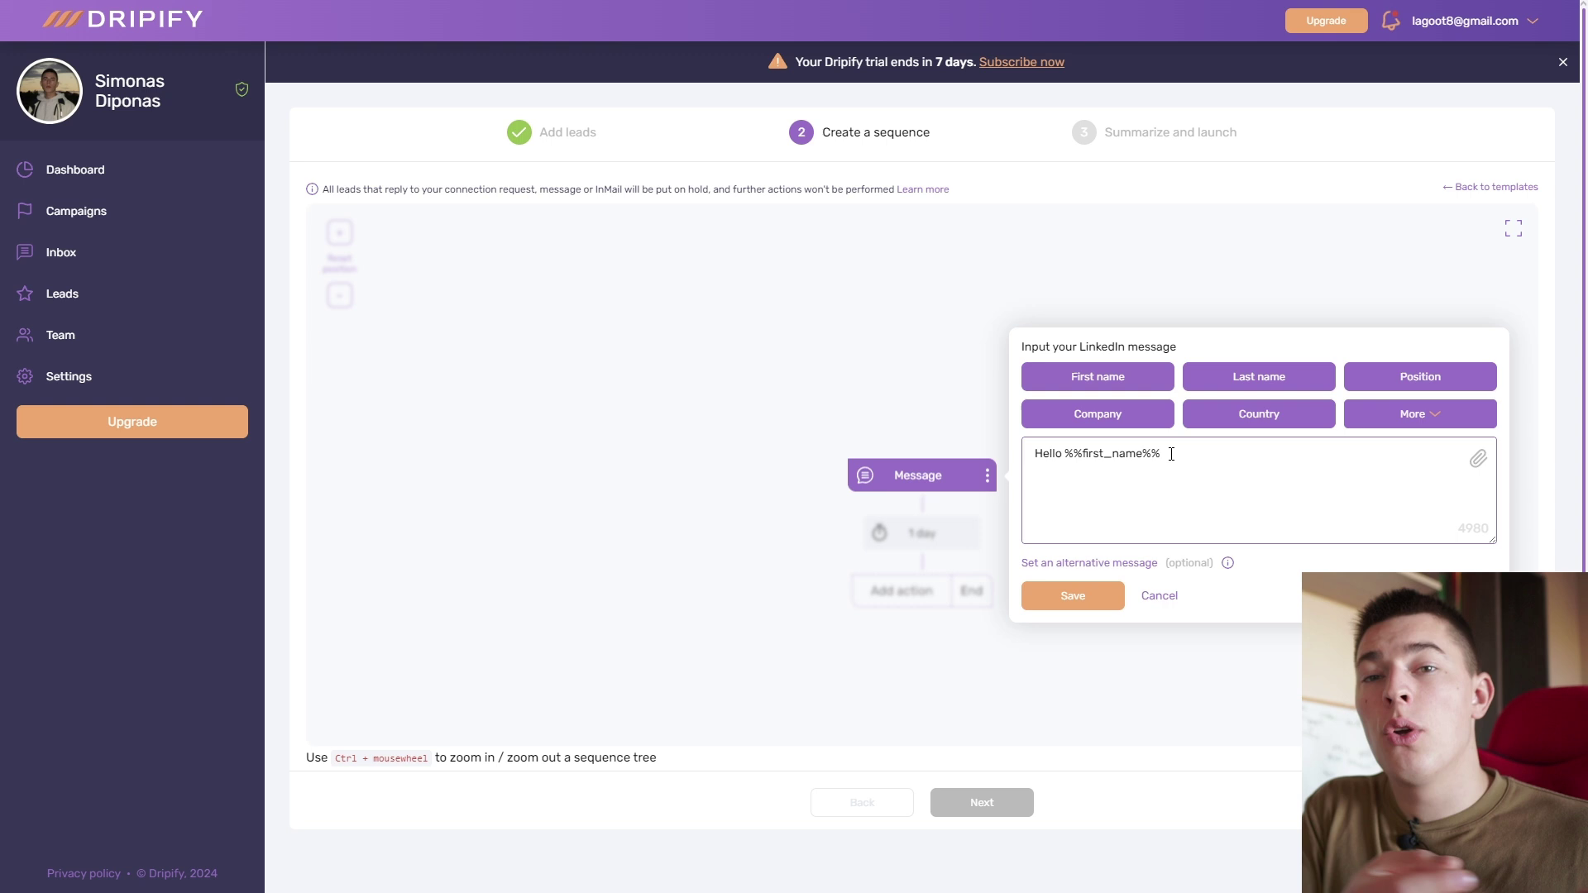
type(",")
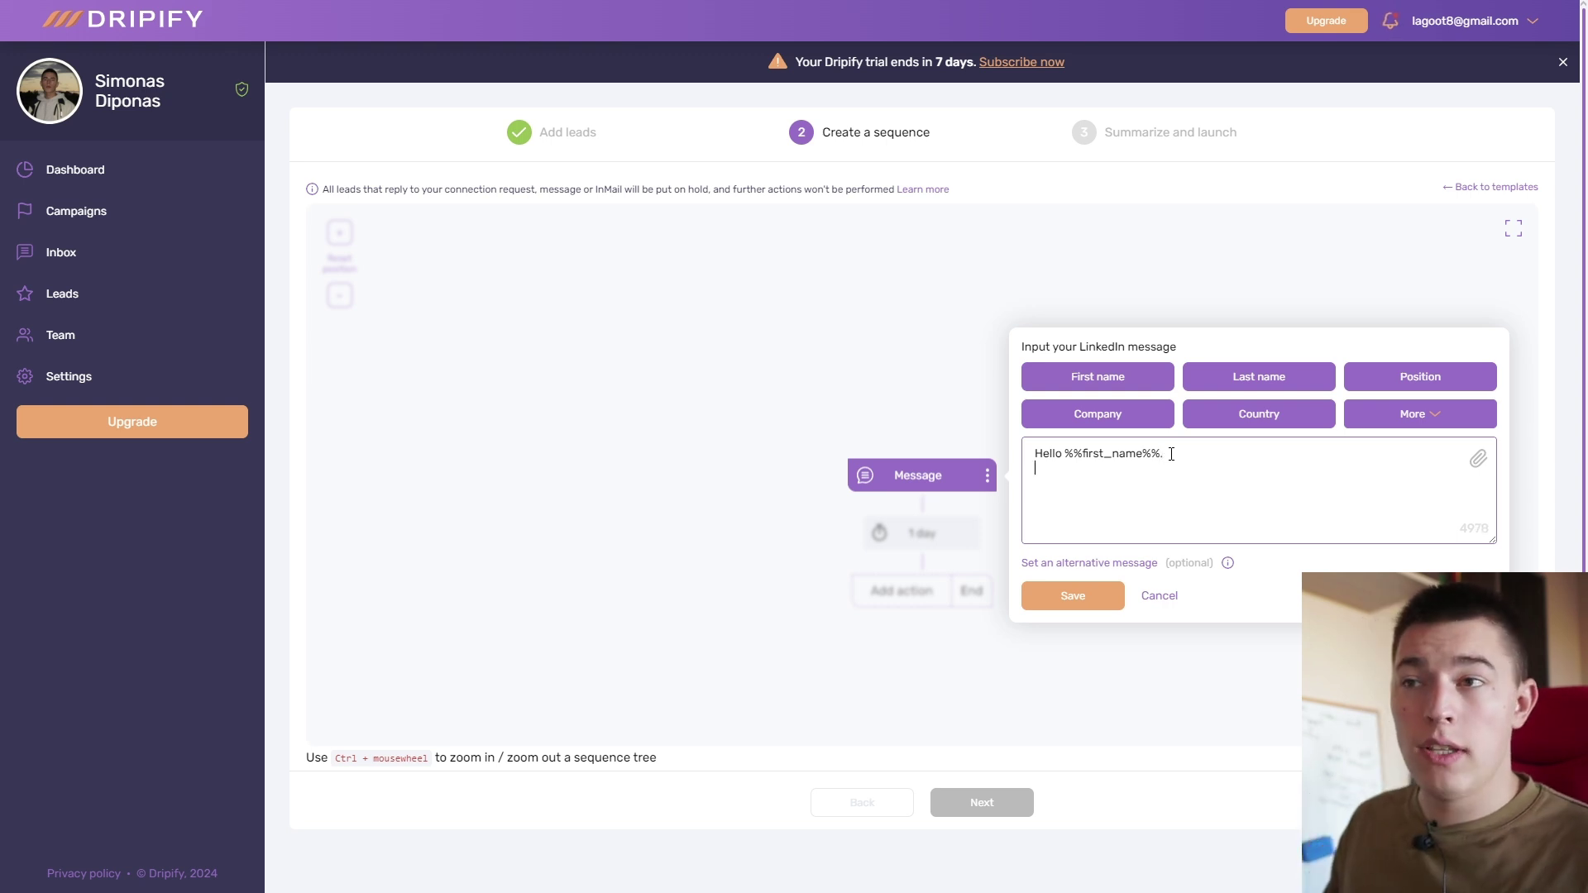
left_click(1127, 416)
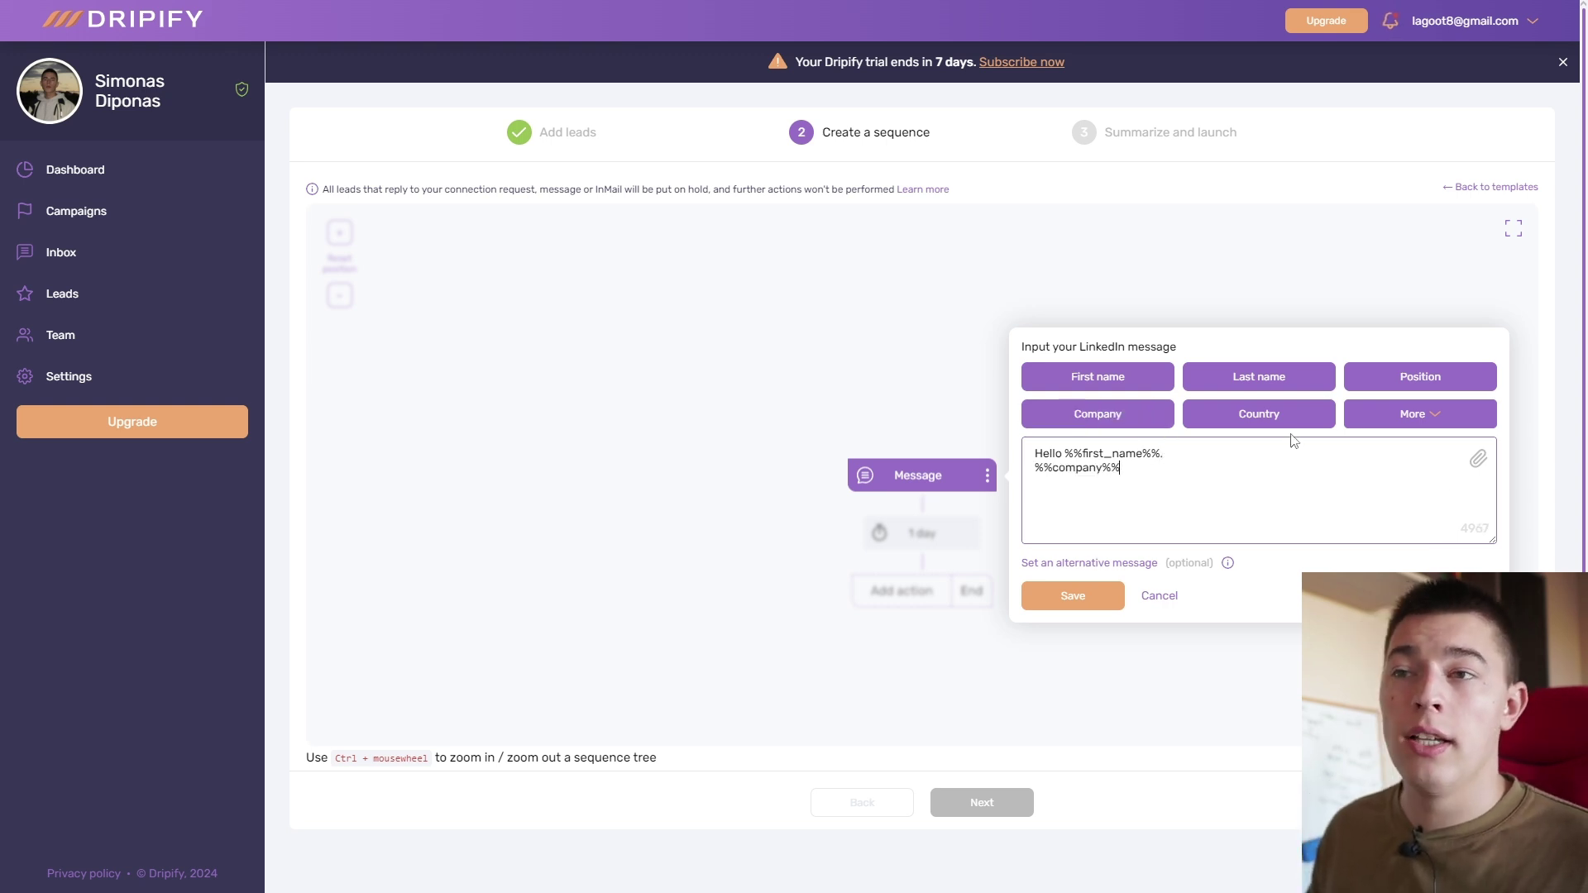
left_click(1441, 419)
scroll(1416, 484, "down", 1)
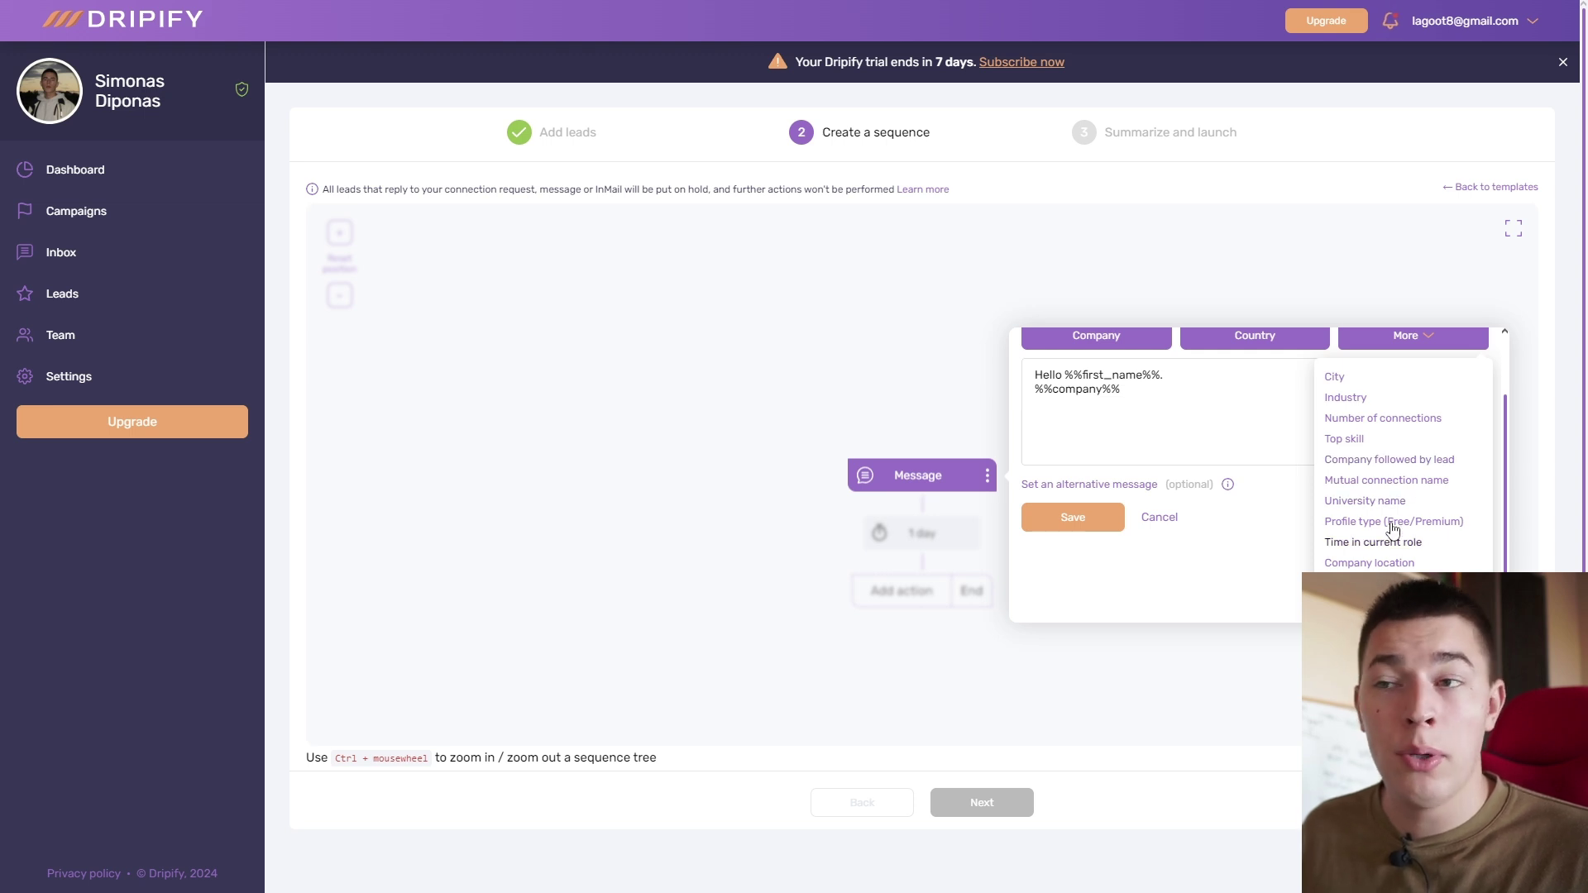
scroll(1261, 474, "up", 1)
left_click(1231, 479)
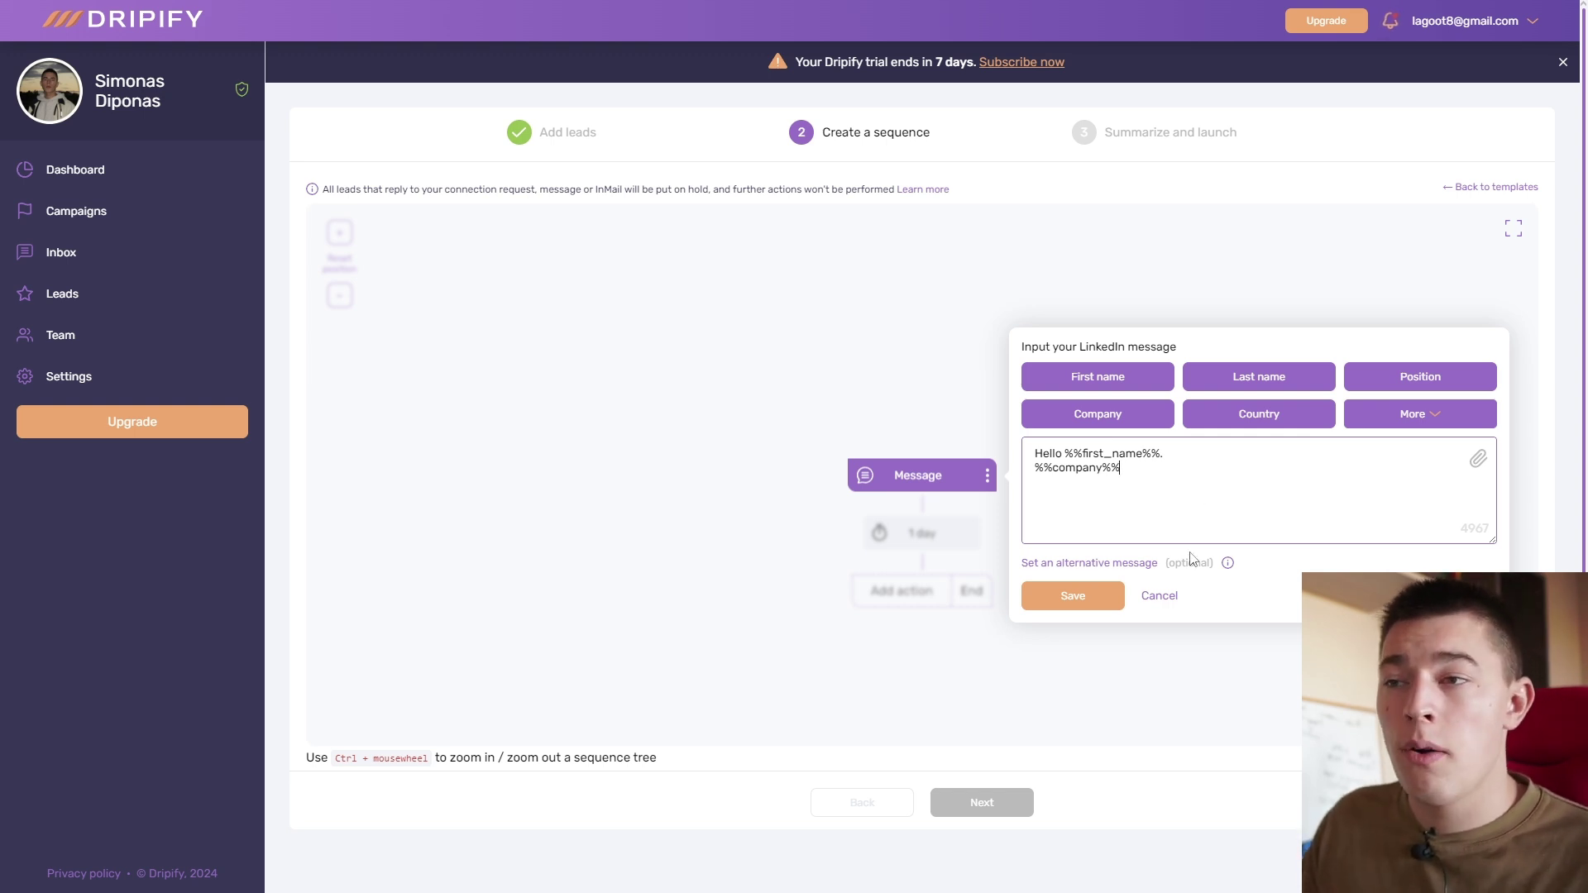
left_click(1162, 596)
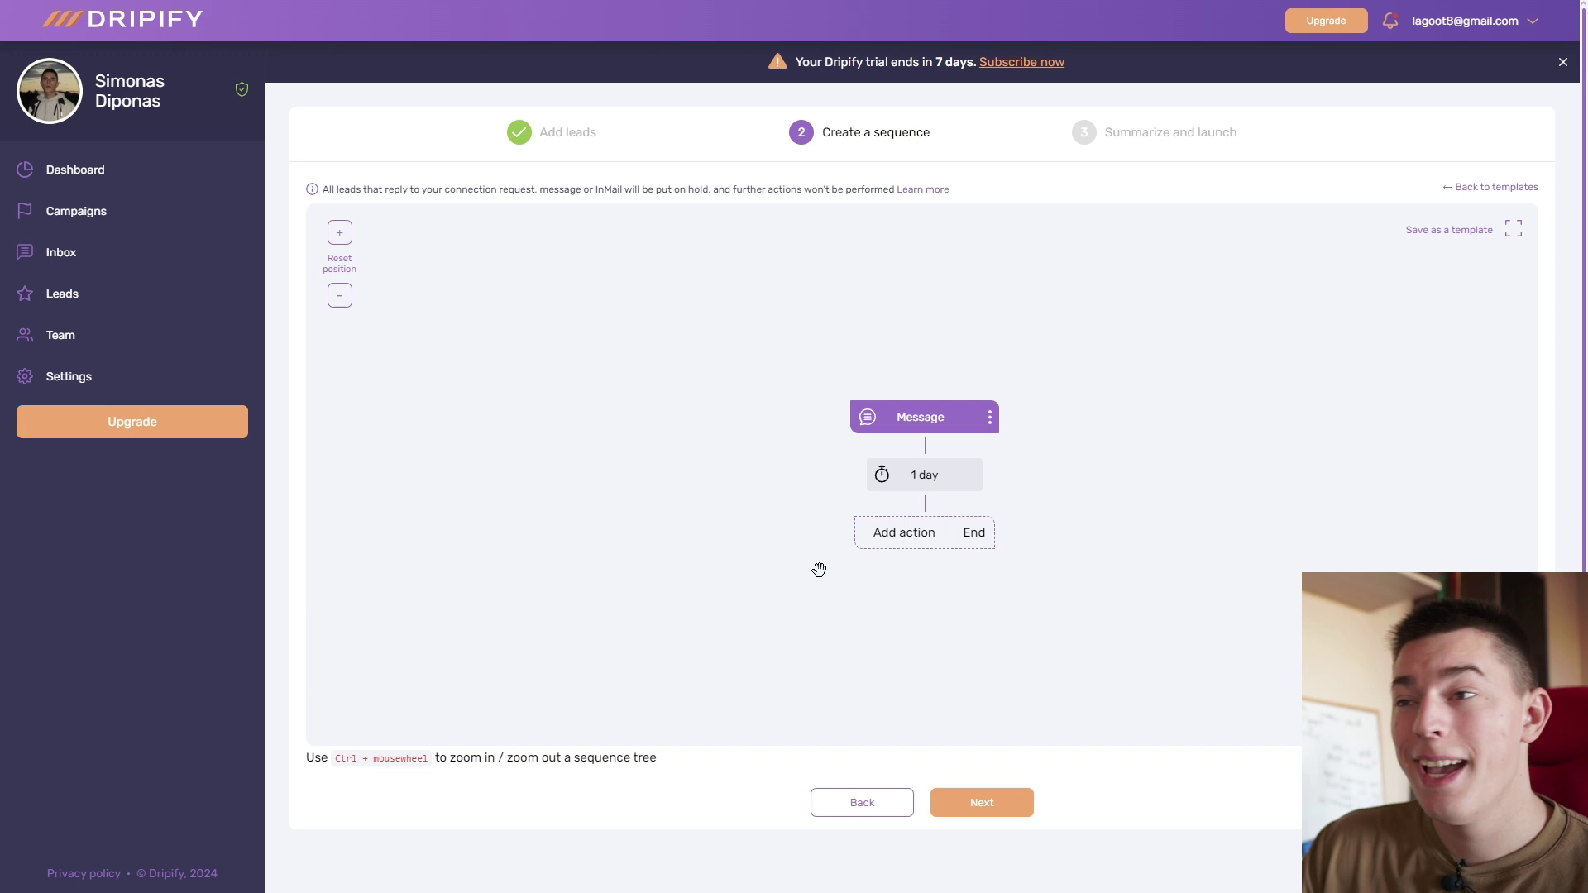
Advance to Summarize and launch, name the campaign 'hello', and leave the Webhooks trigger unset.
left_click(1006, 804)
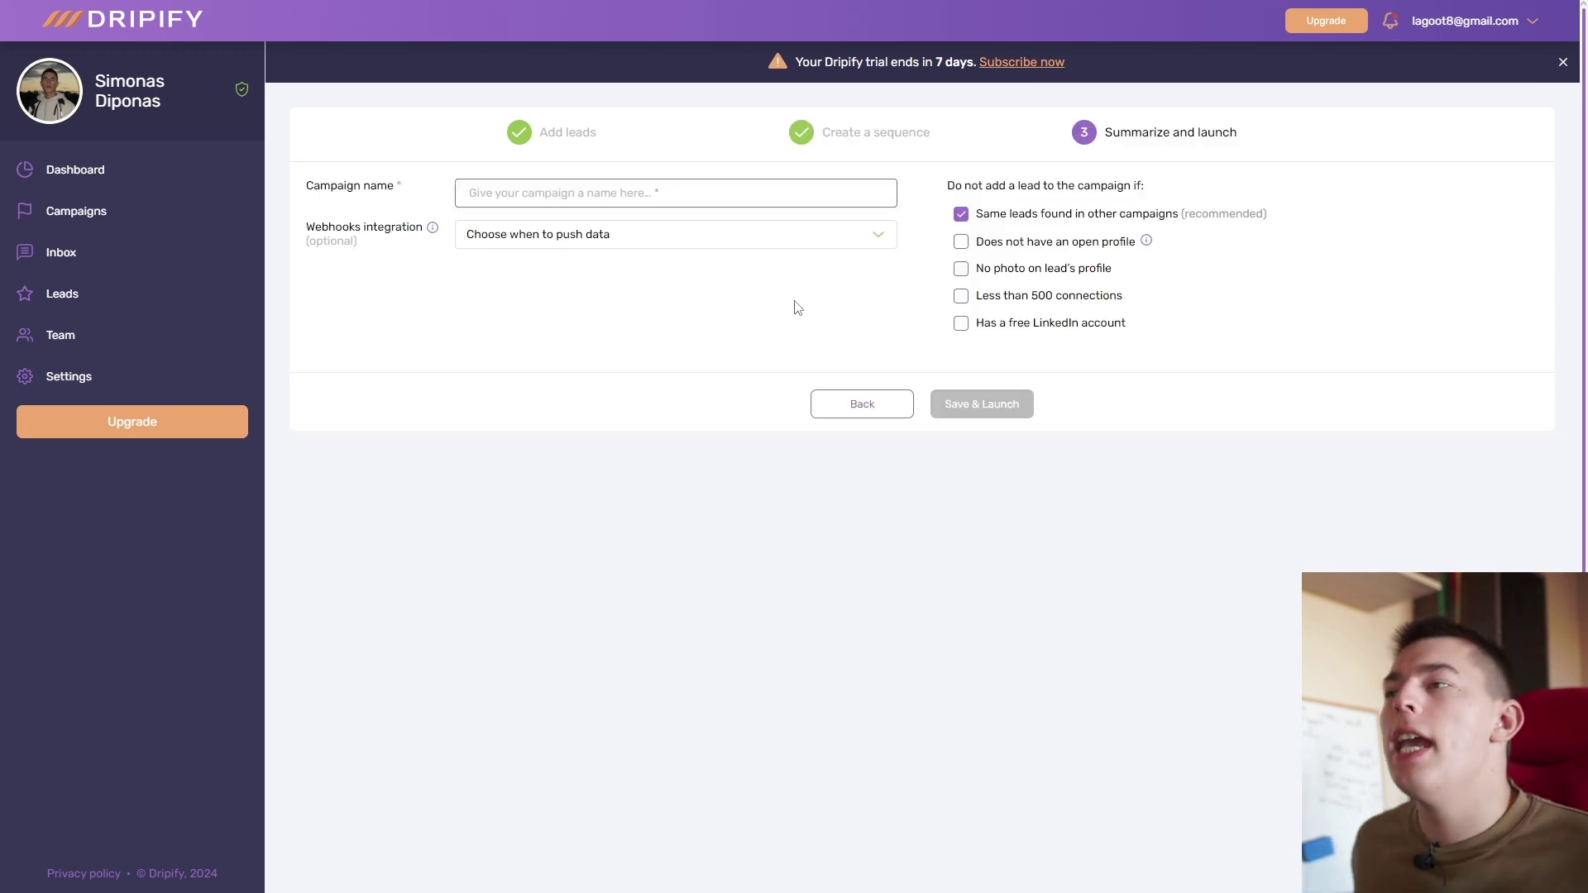
left_click(613, 192)
type("hello")
left_click(546, 314)
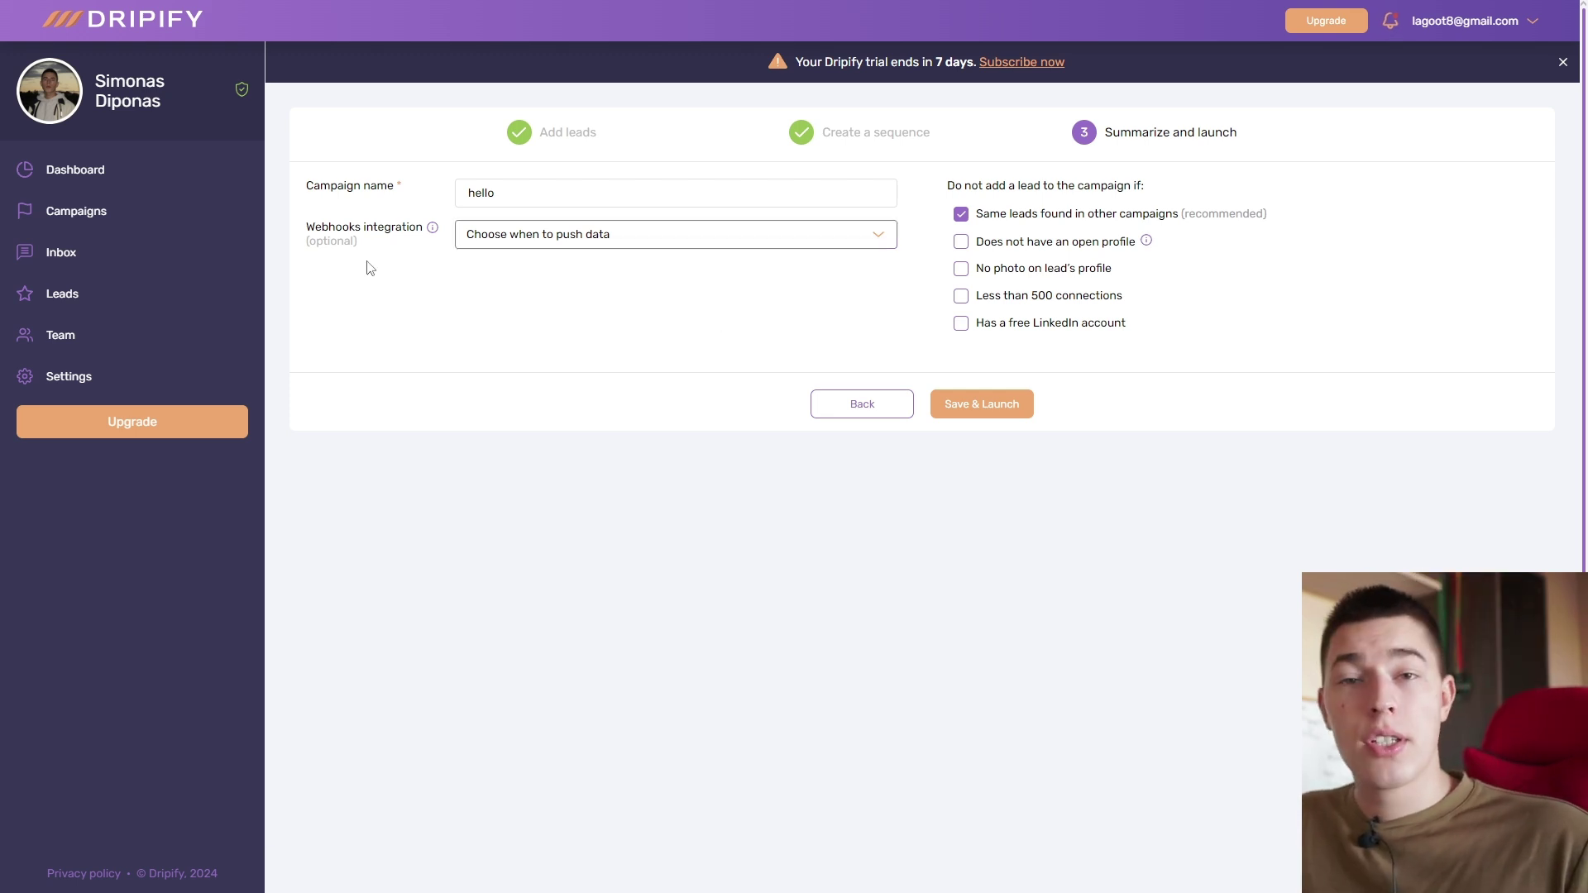
left_click(633, 240)
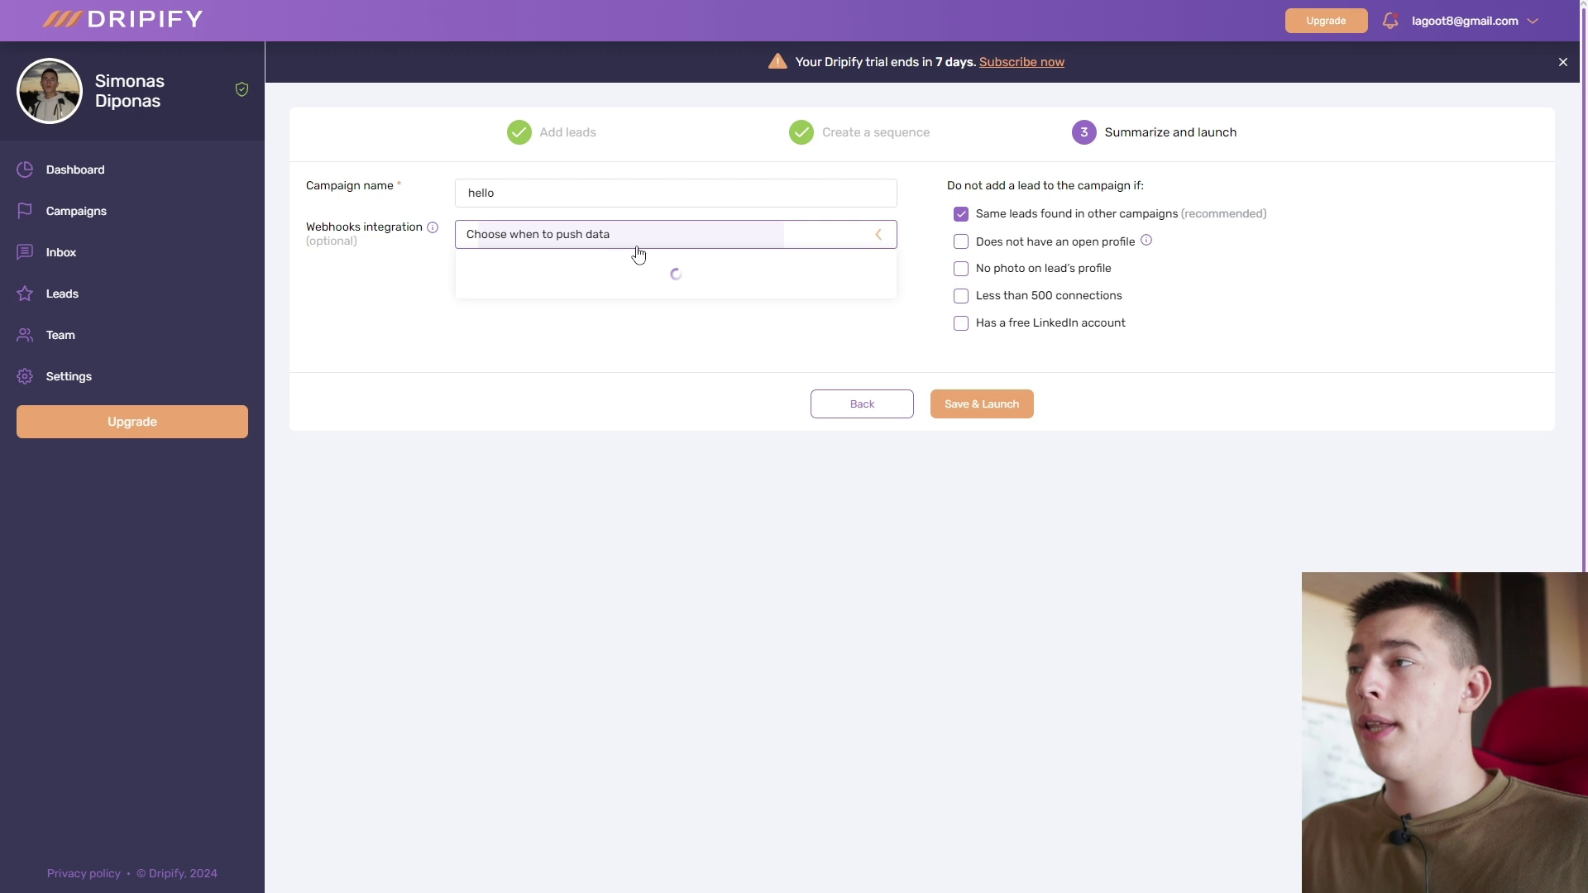
scroll(712, 327, "down", 3)
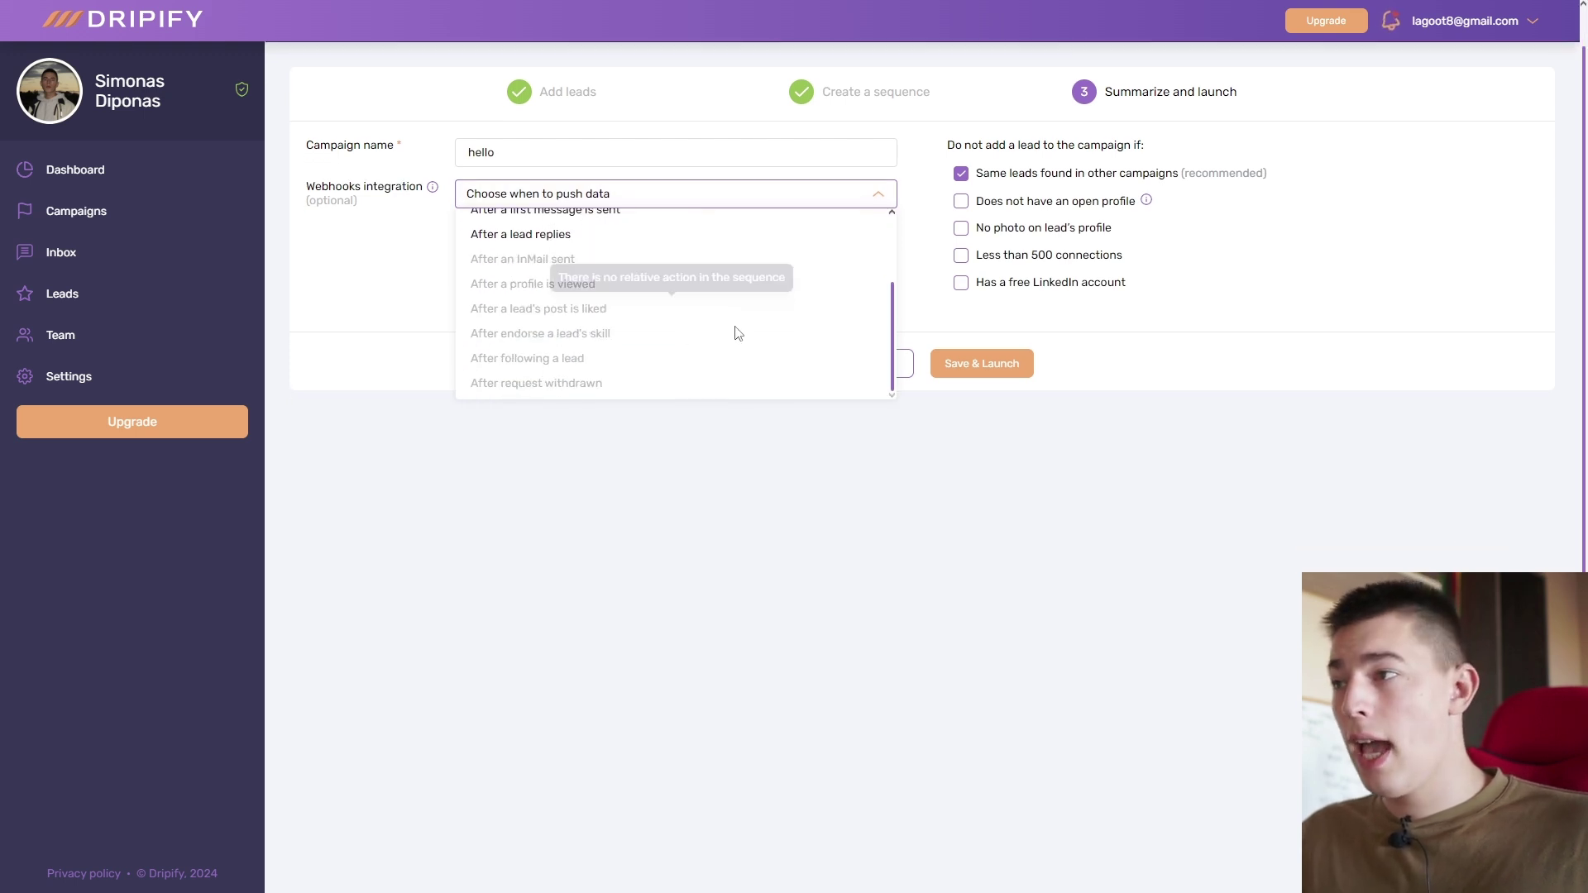
left_click(394, 291)
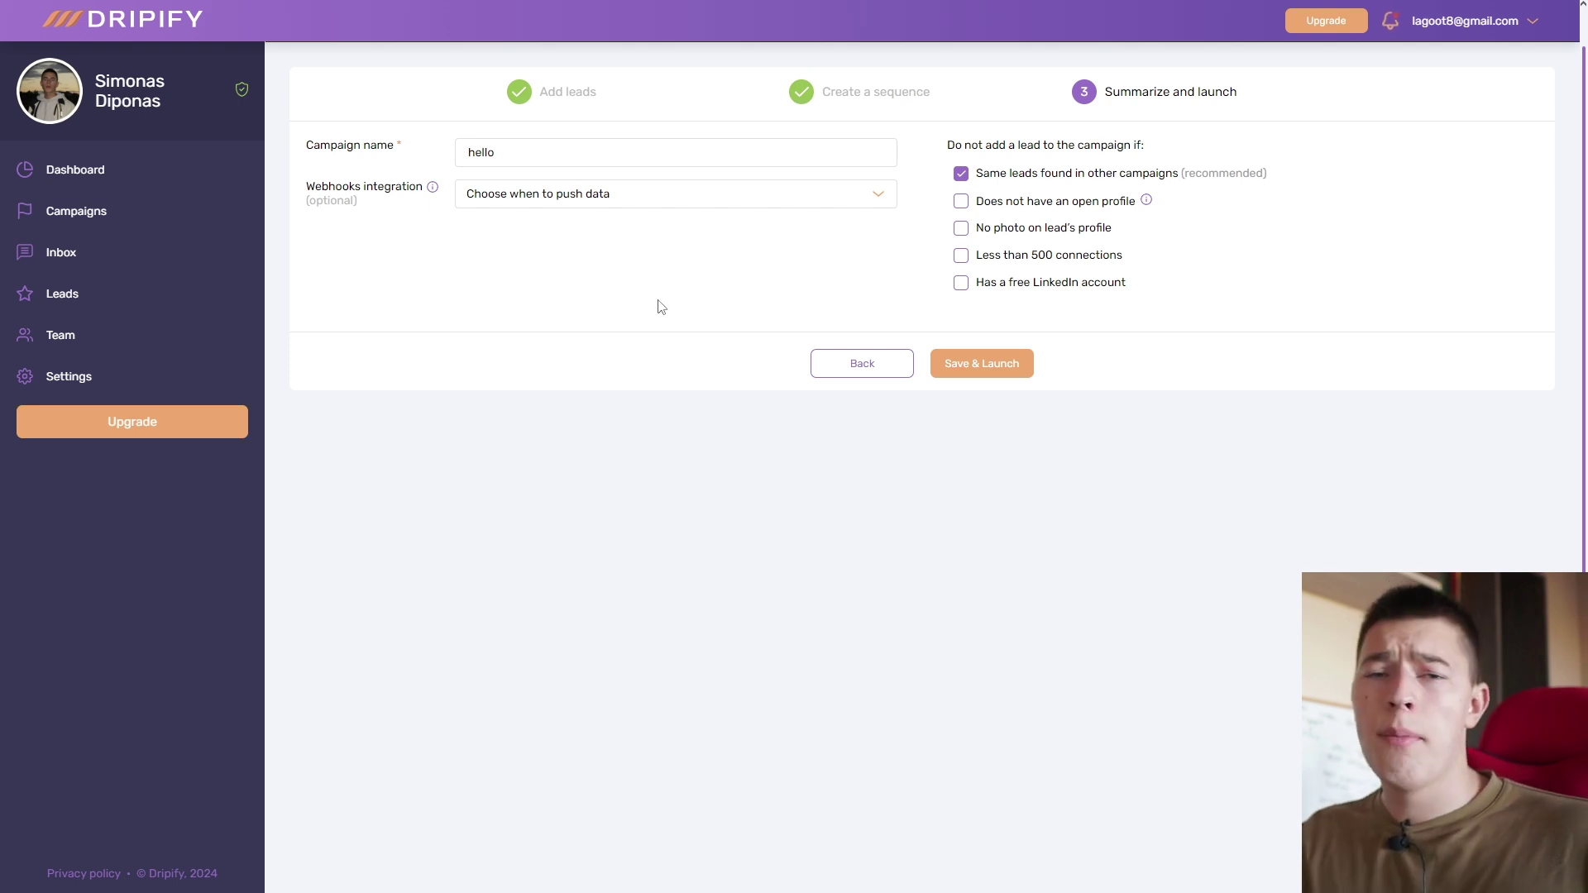
Save and launch the 'hello' campaign, return to the campaigns list, and view the Inbox.
left_click(1003, 377)
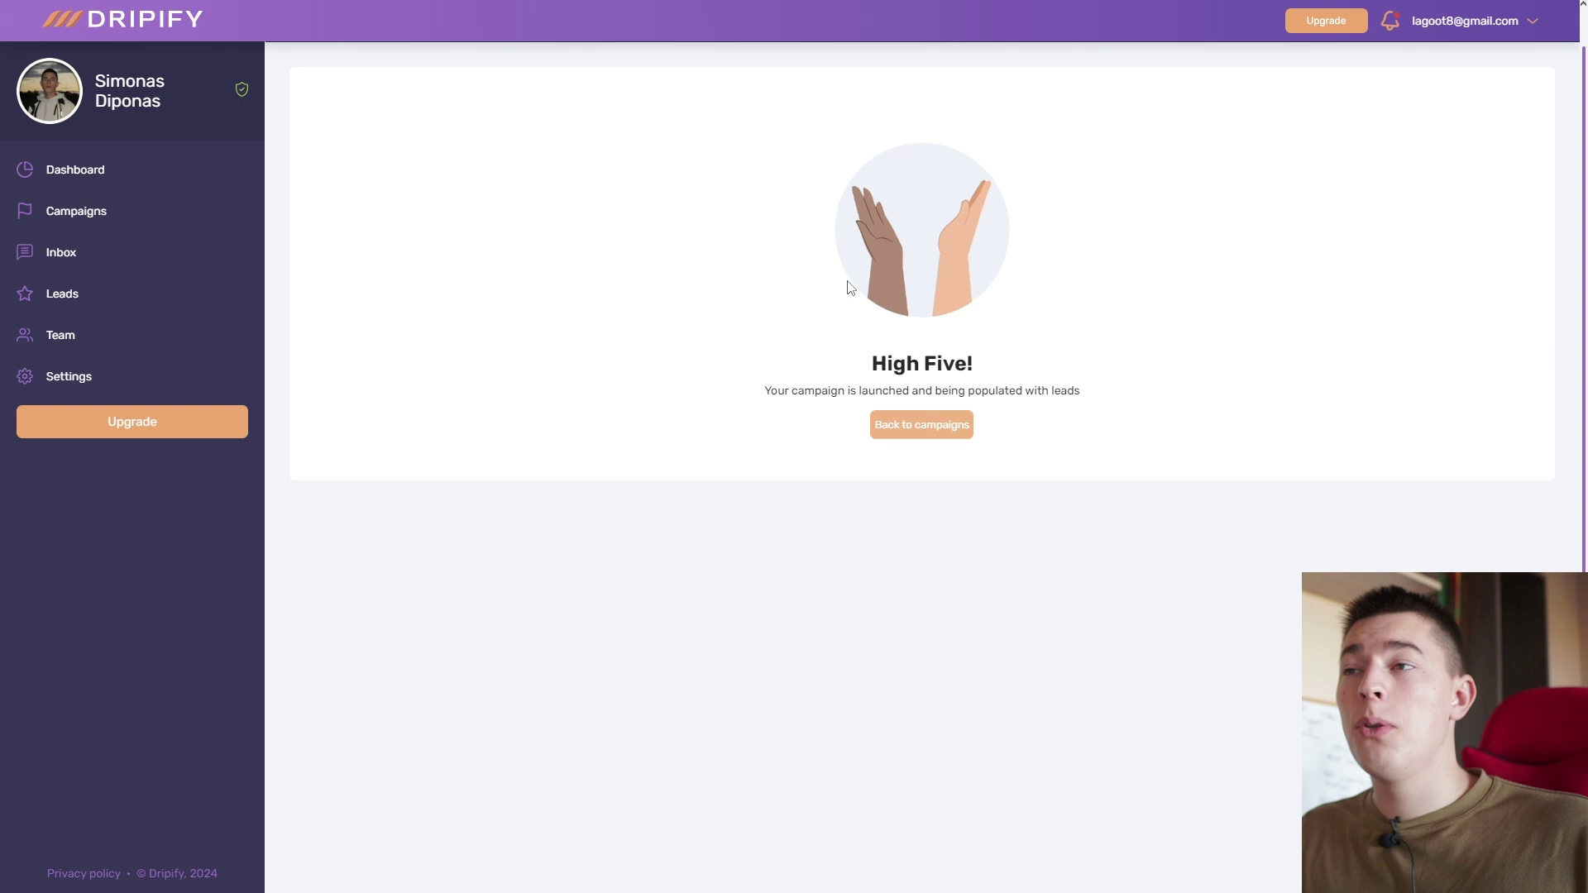
left_click(920, 438)
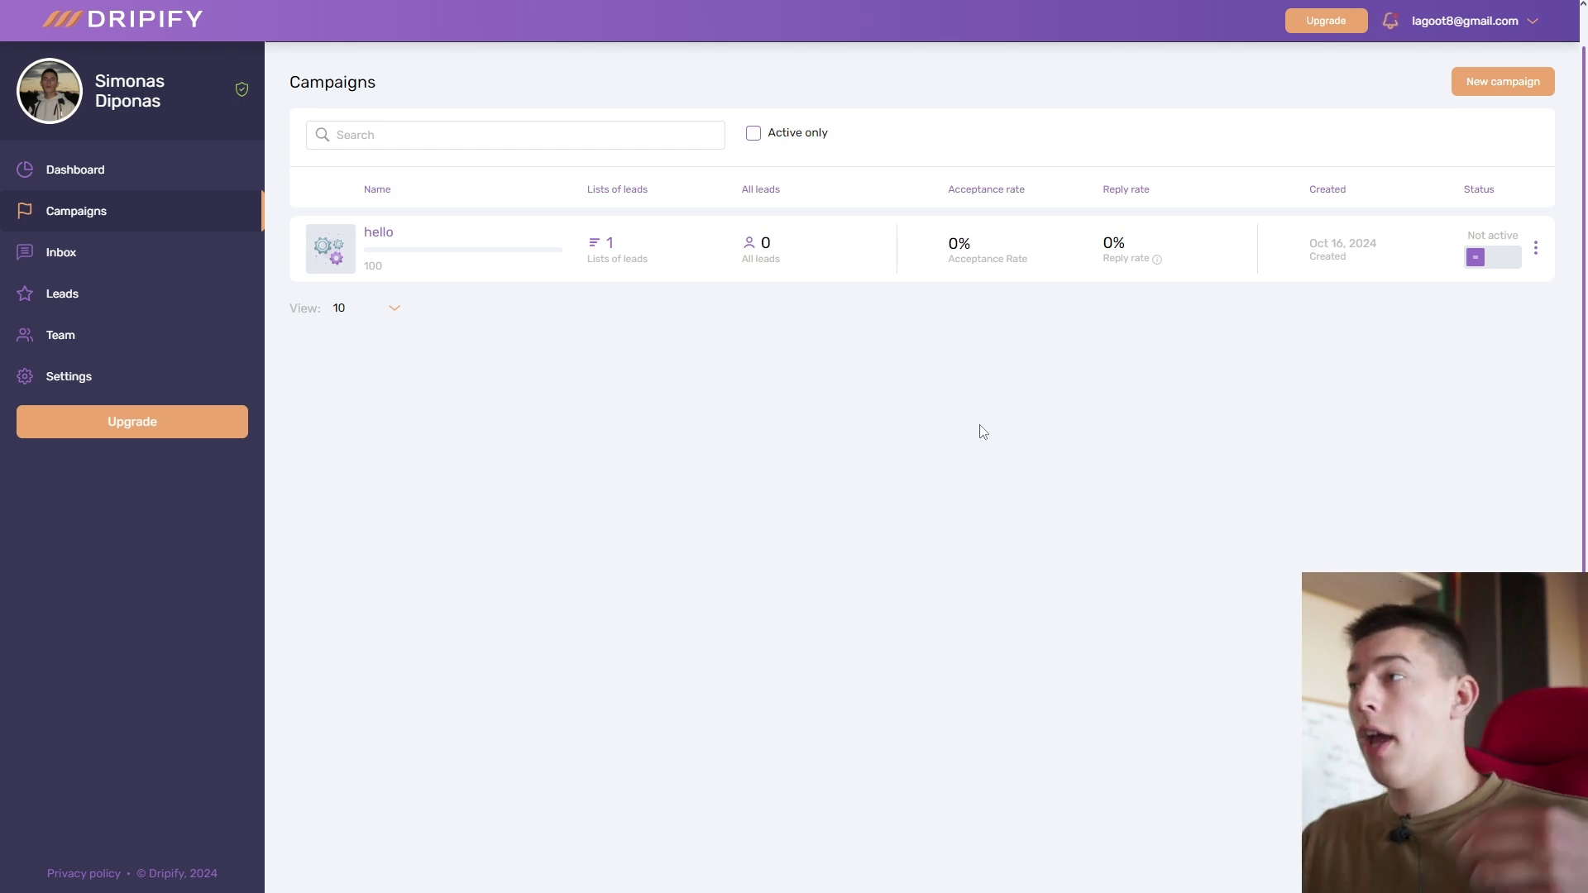
left_click(137, 254)
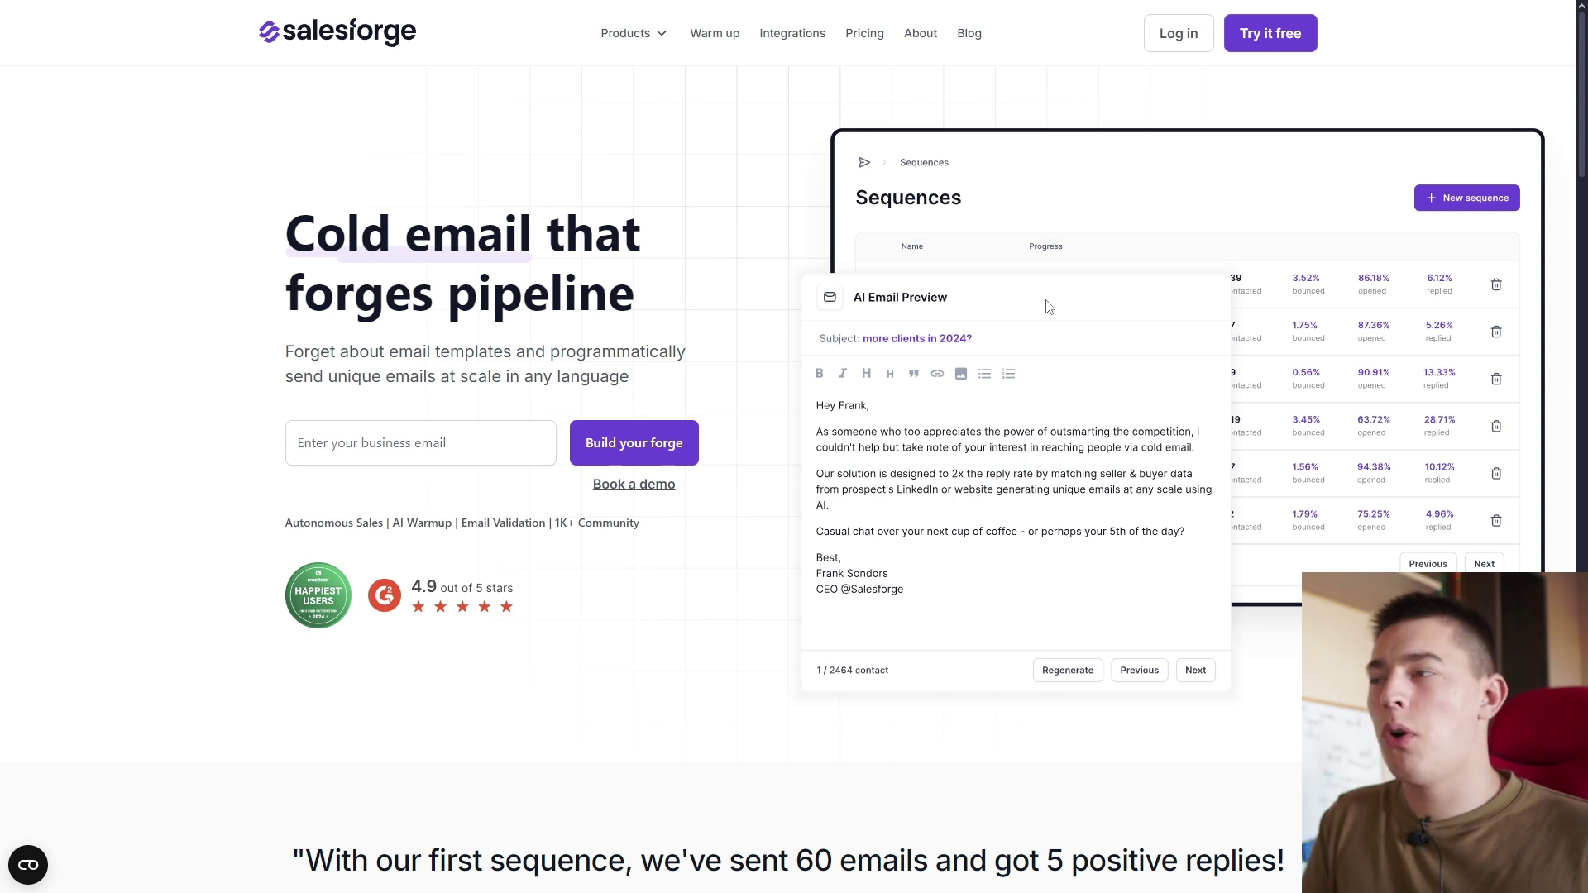
Scroll down through the Salesforge homepage features and back toward the top.
scroll(1045, 311, "down", 7)
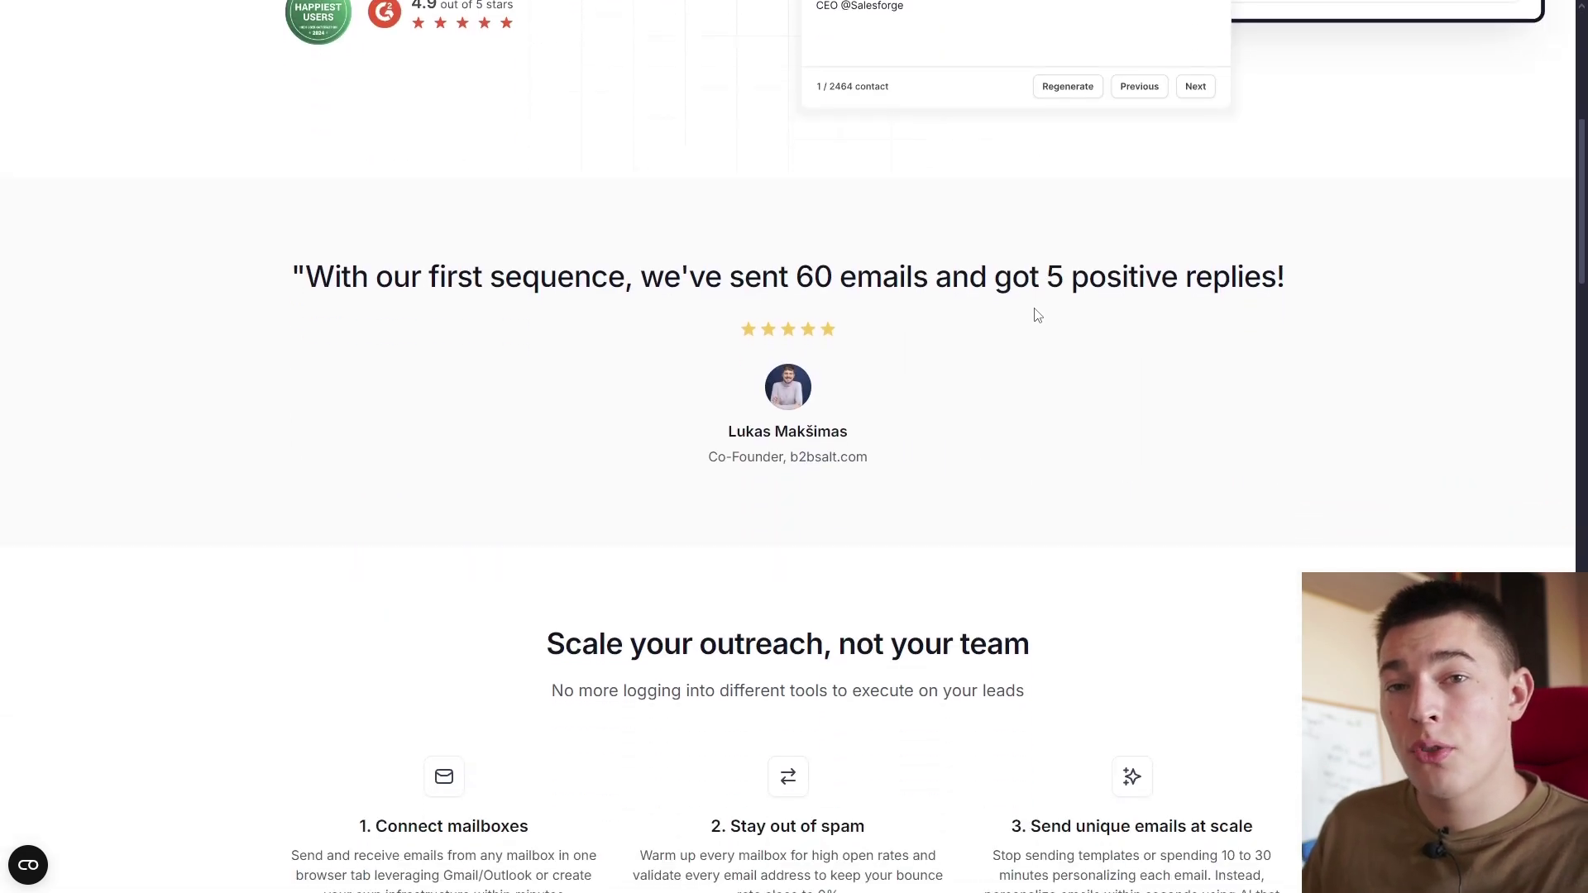
scroll(1037, 314, "down", 3)
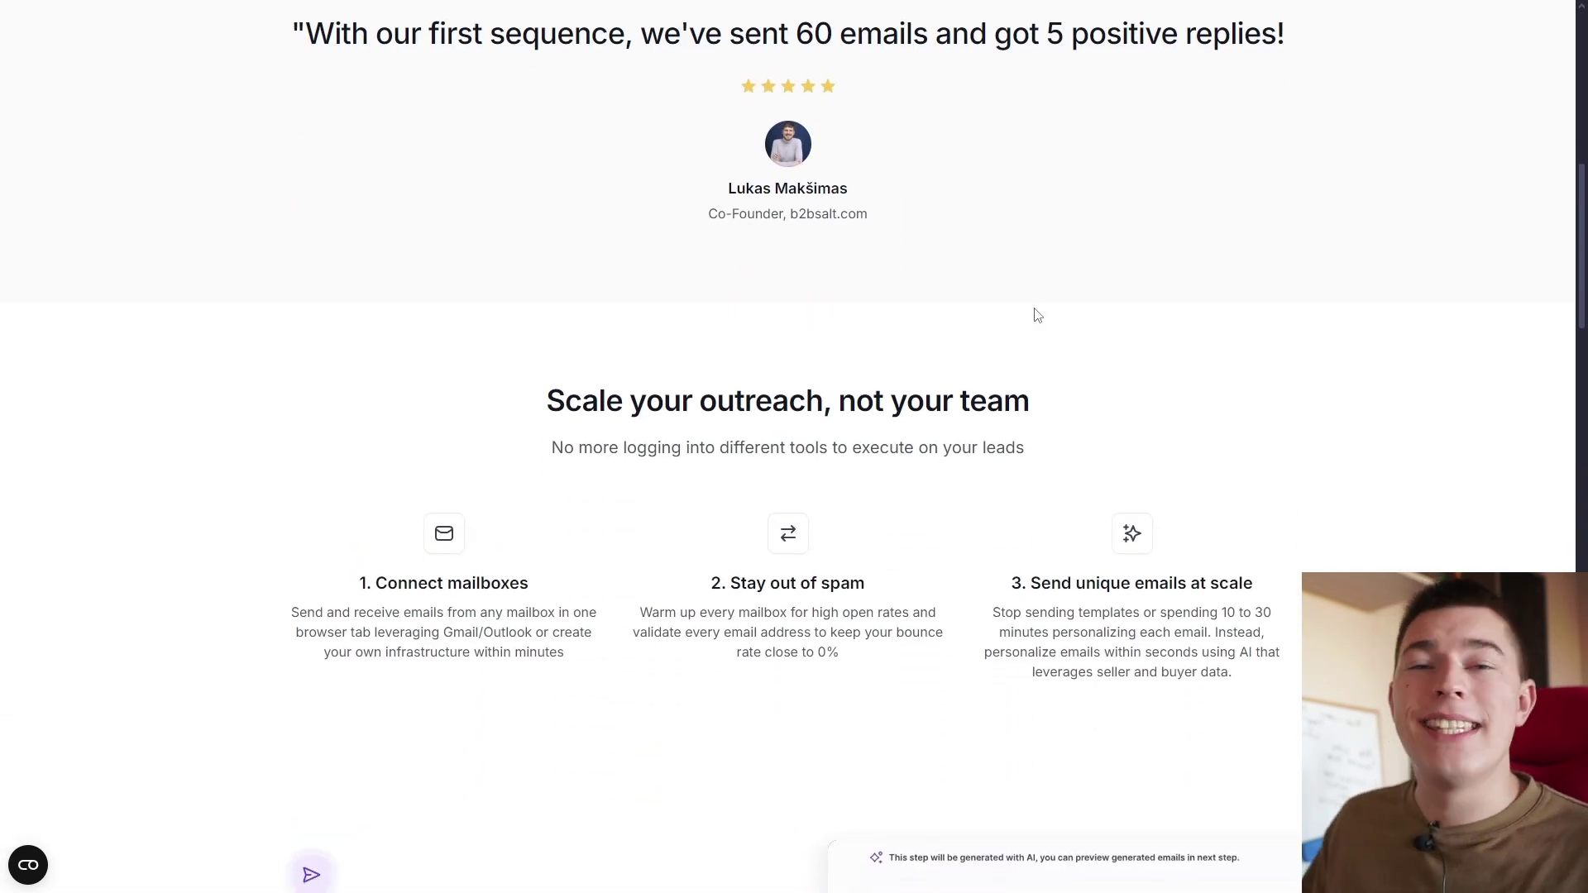
scroll(1038, 315, "down", 8)
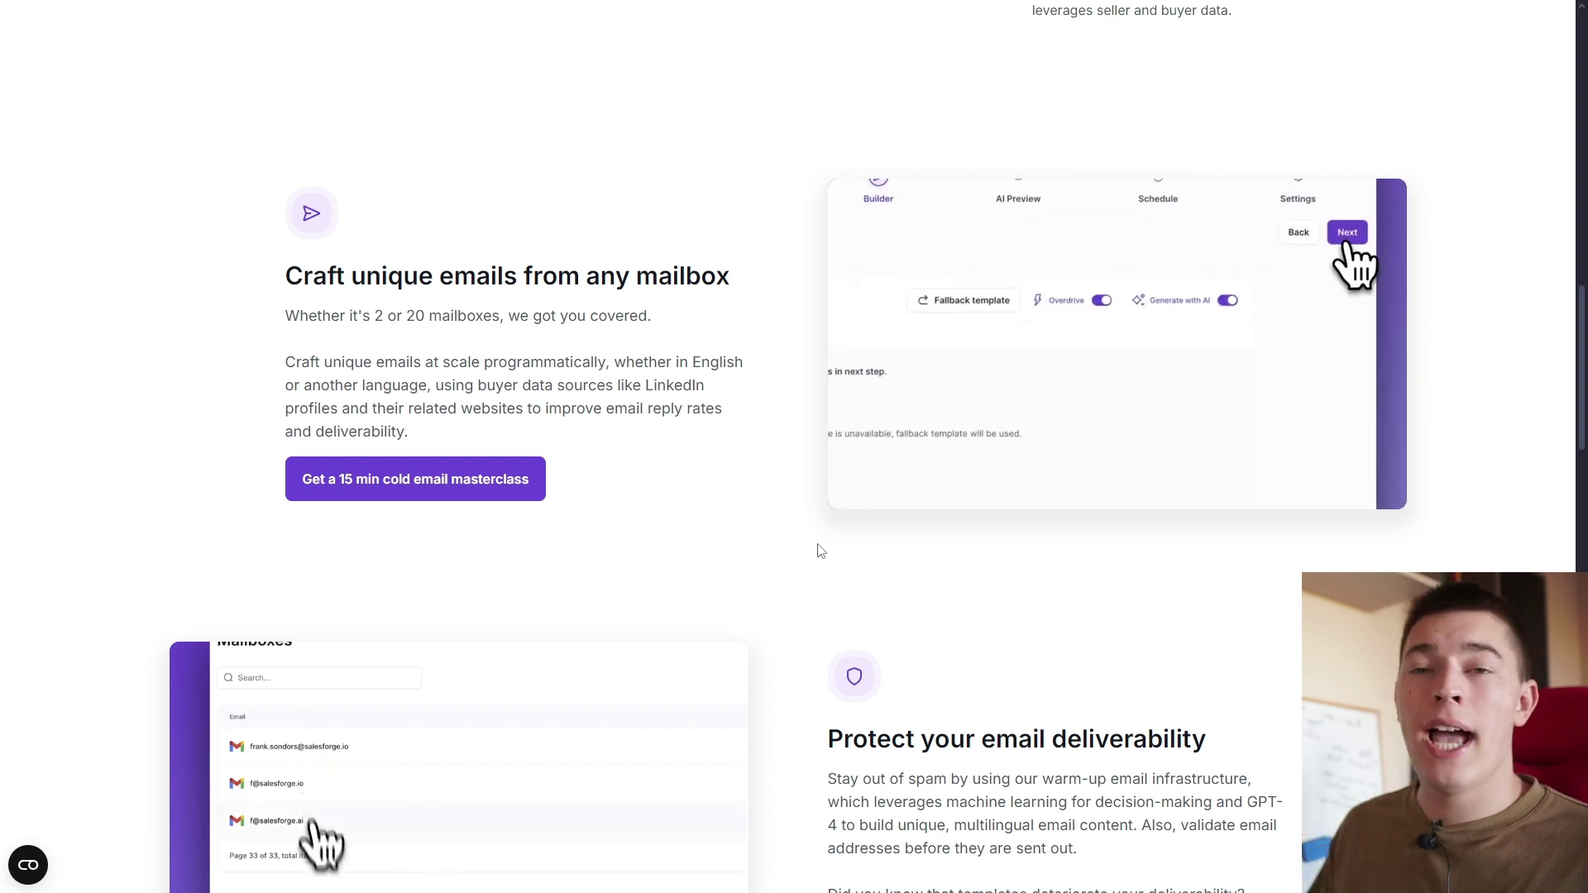
scroll(819, 551, "down", 3)
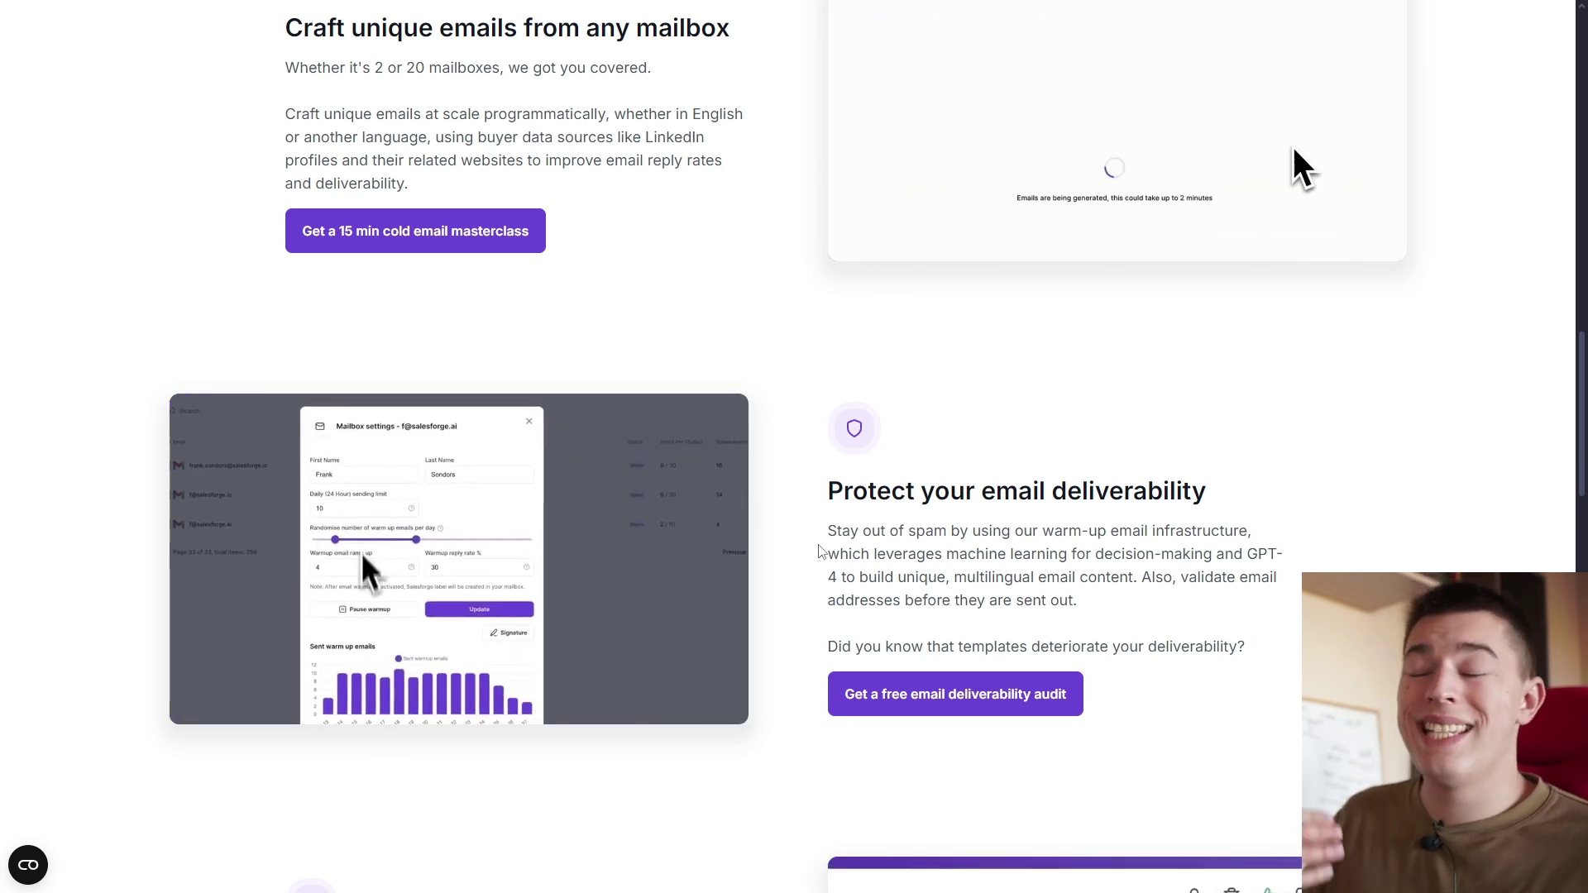
scroll(827, 563, "down", 3)
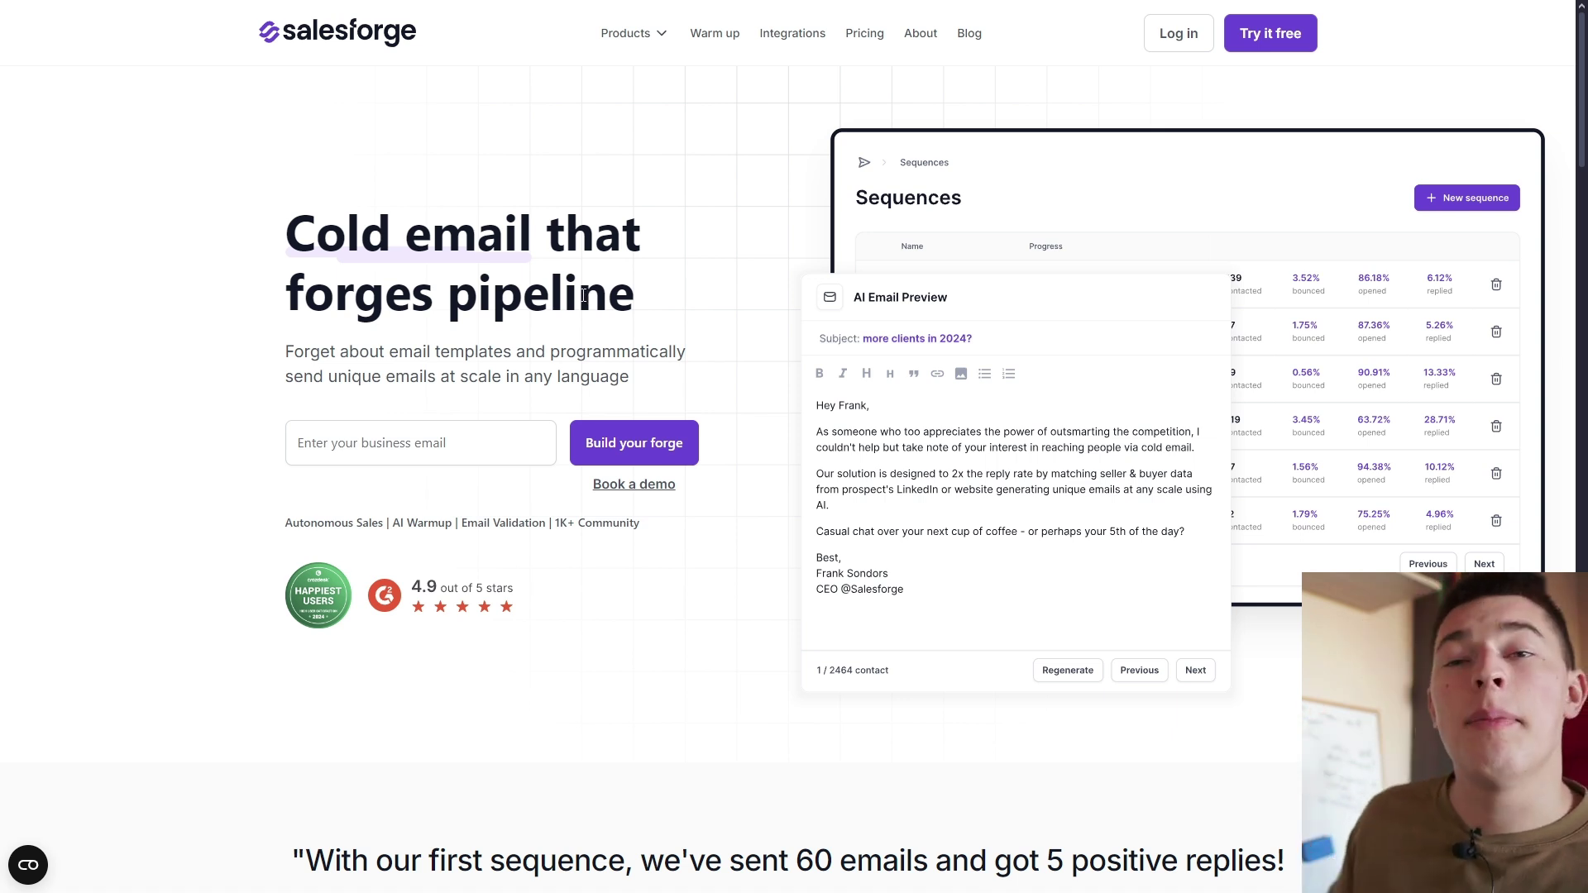
scroll(679, 498, "down", 15)
scroll(678, 496, "down", 8)
scroll(679, 494, "up", 4)
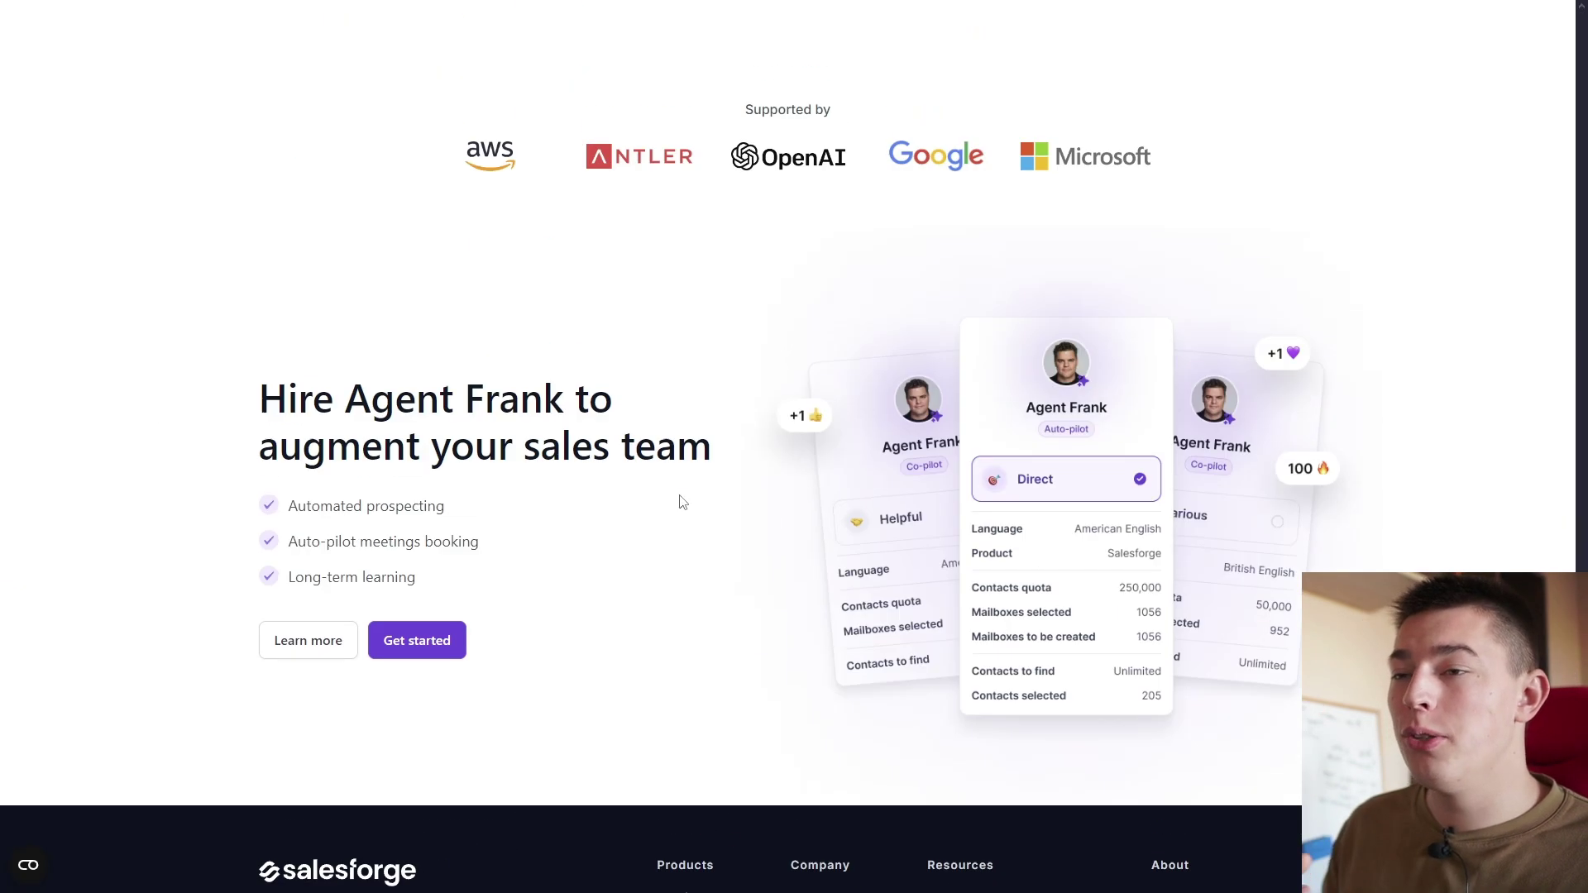
scroll(668, 496, "up", 4)
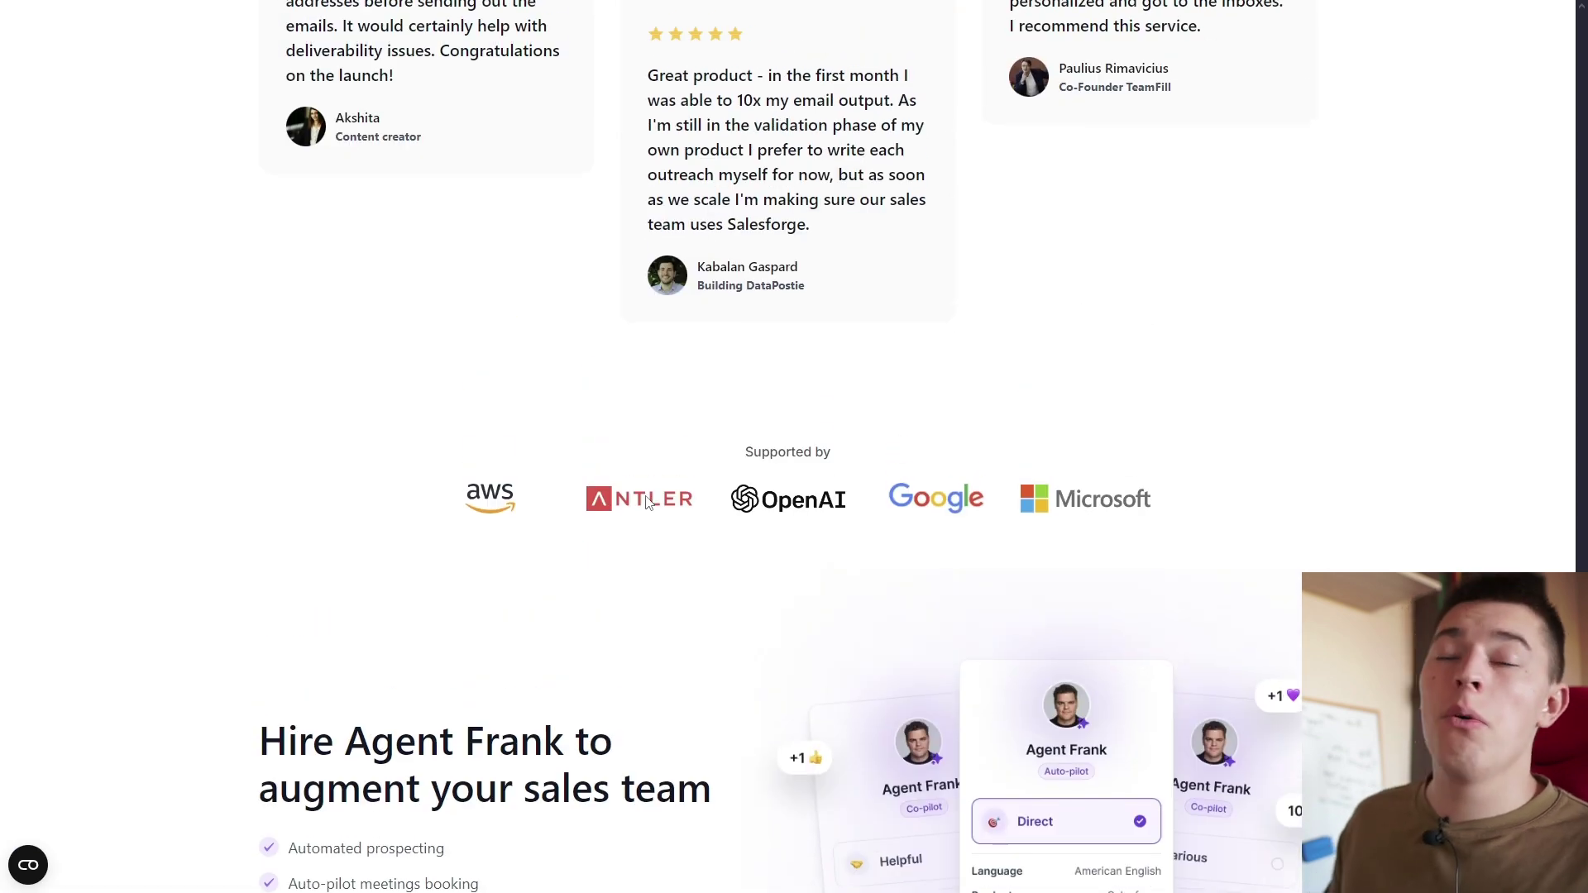
scroll(695, 579, "up", 15)
Open Agent Frank from the Products menu and scroll to 'Onboard Agent Frank in 4 Easy Steps'.
mouse_move(621, 46)
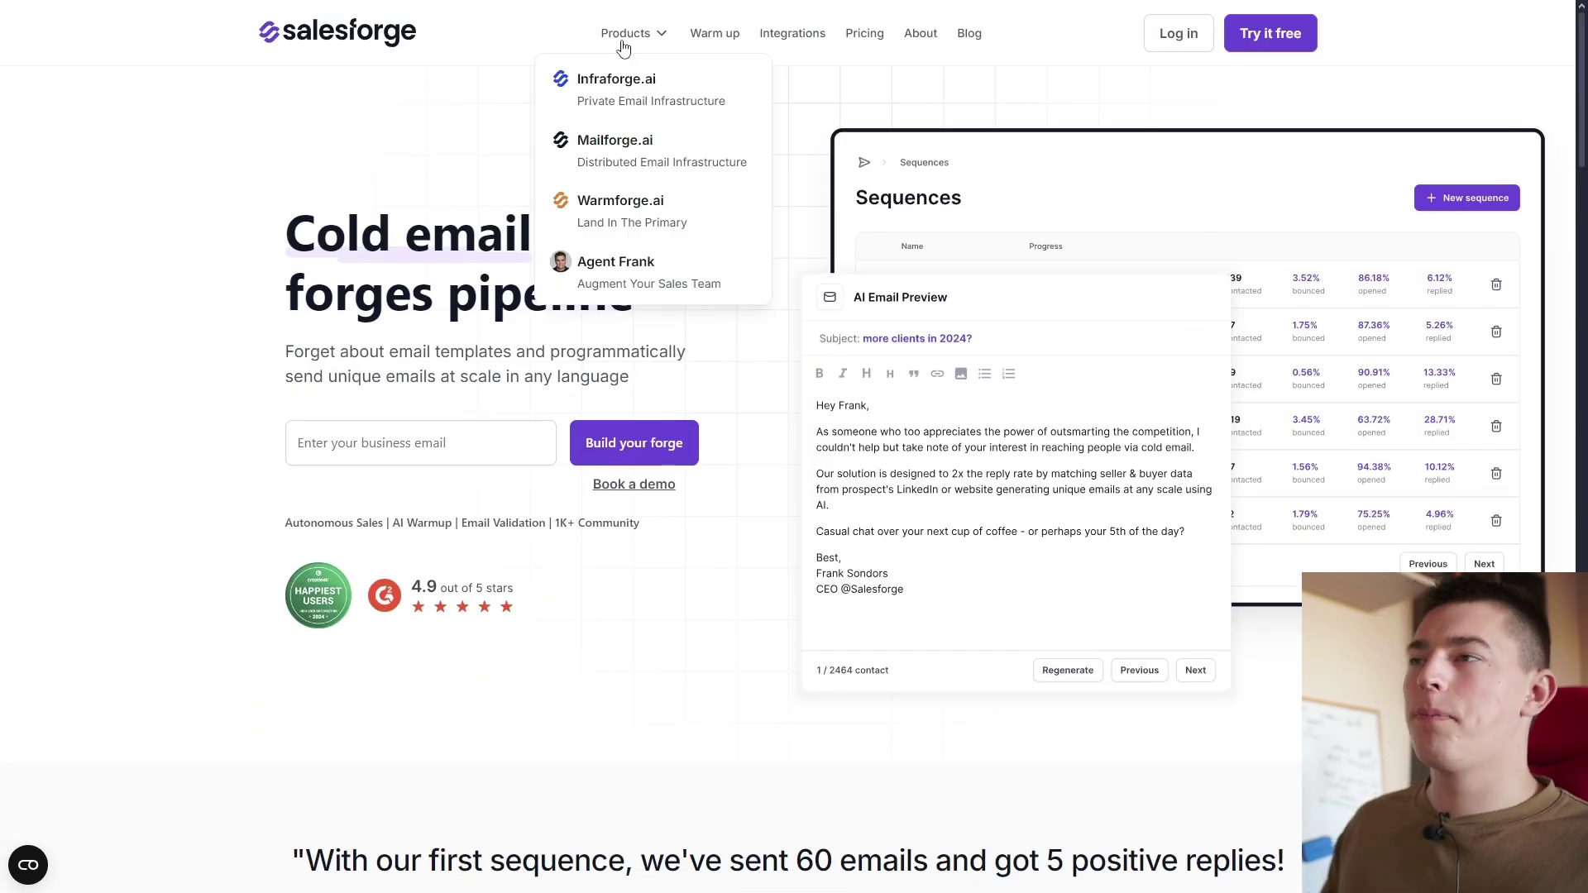
left_click(613, 259)
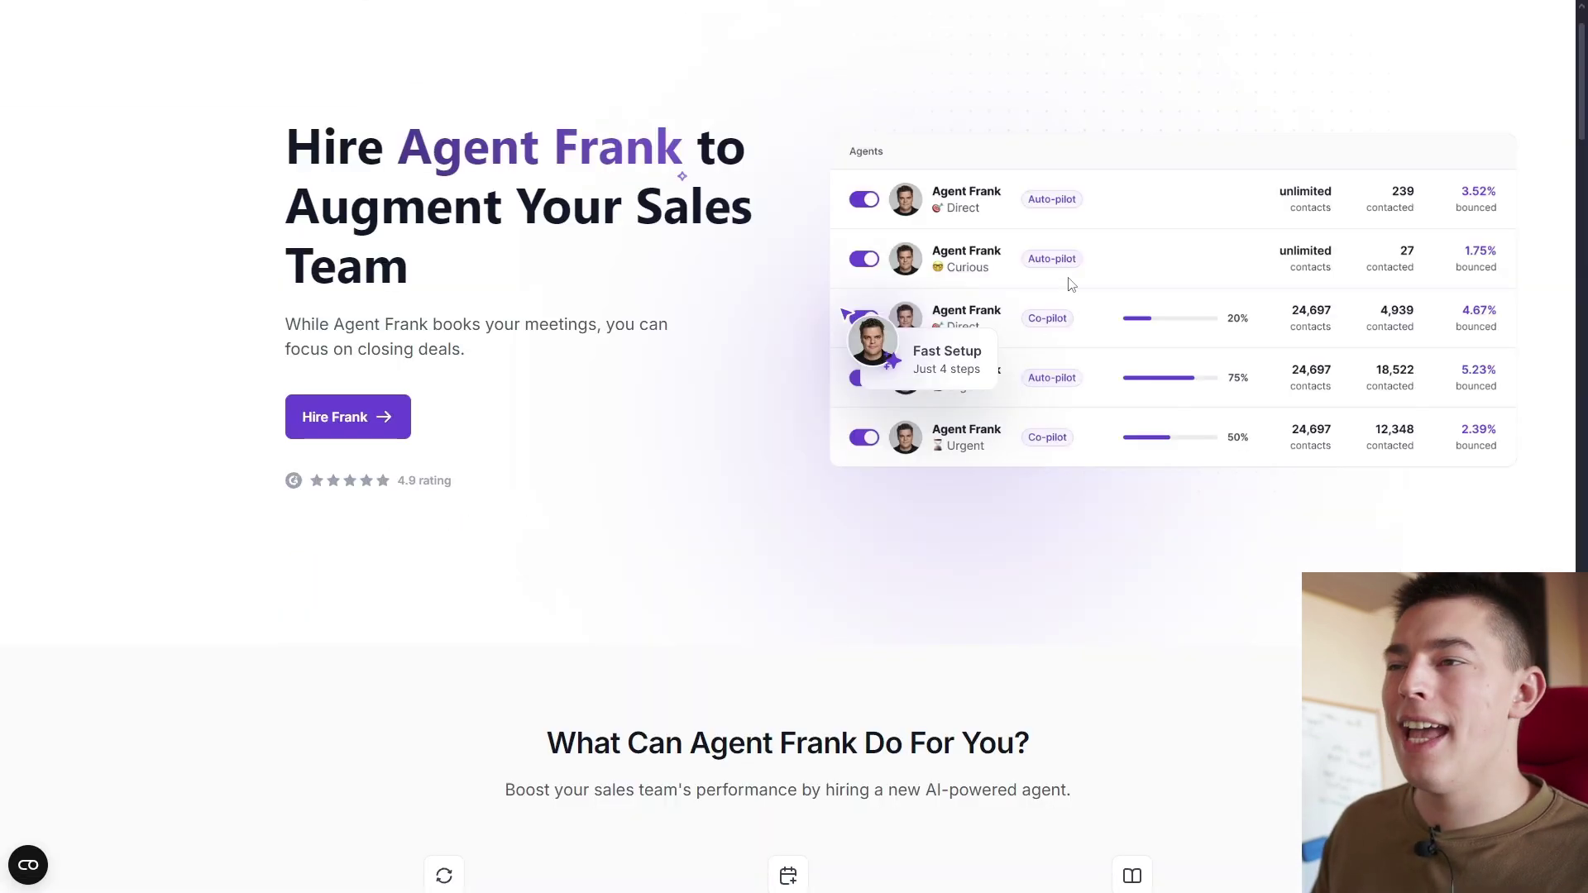
scroll(852, 503, "down", 5)
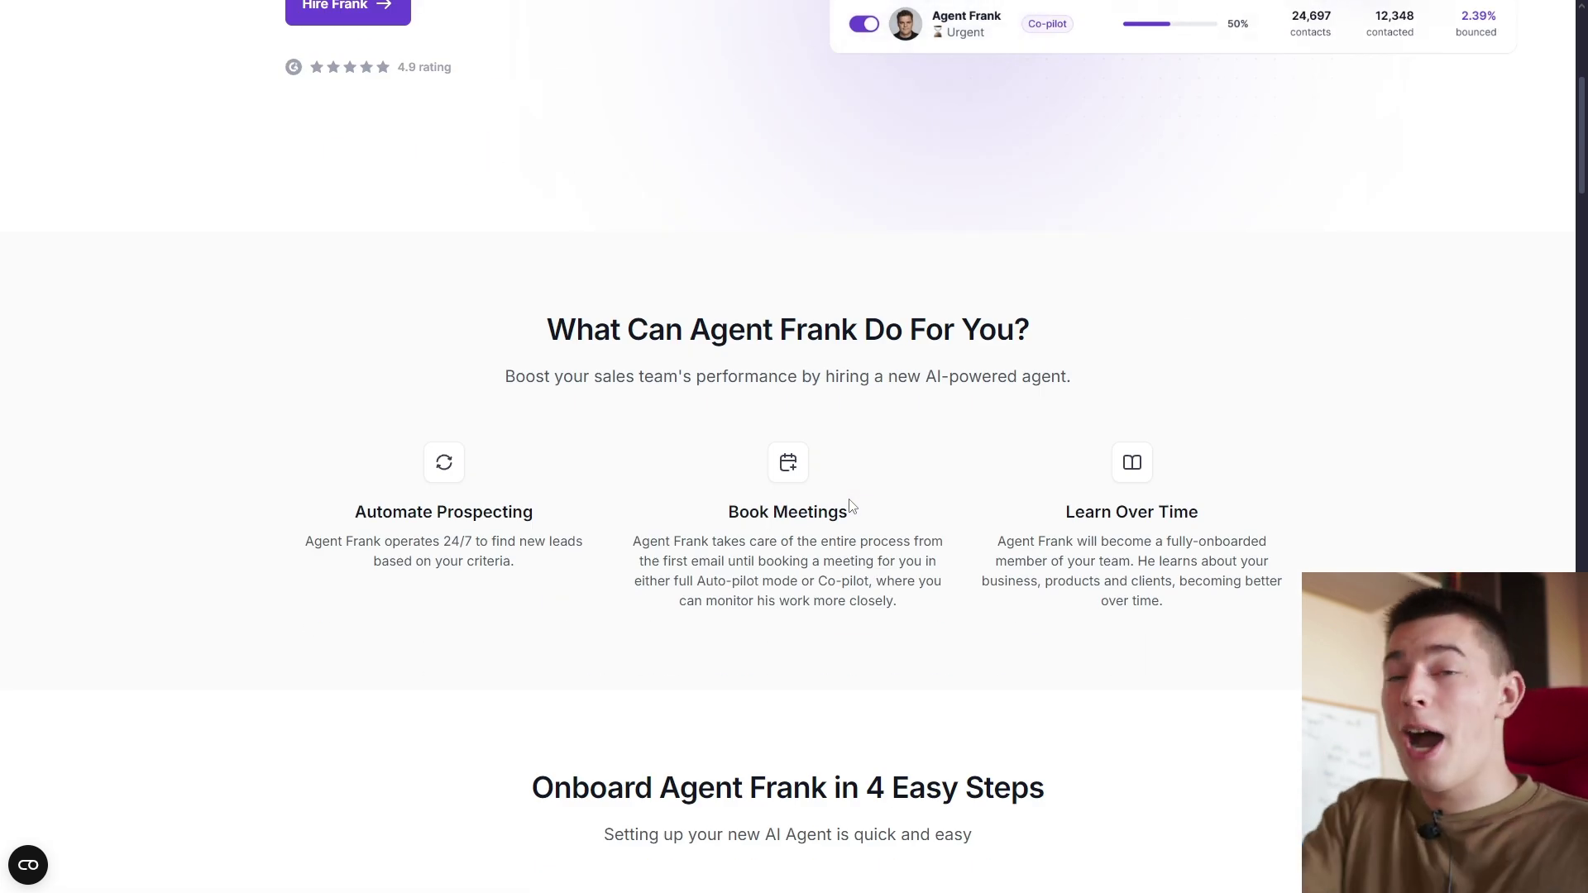
scroll(852, 506, "down", 6)
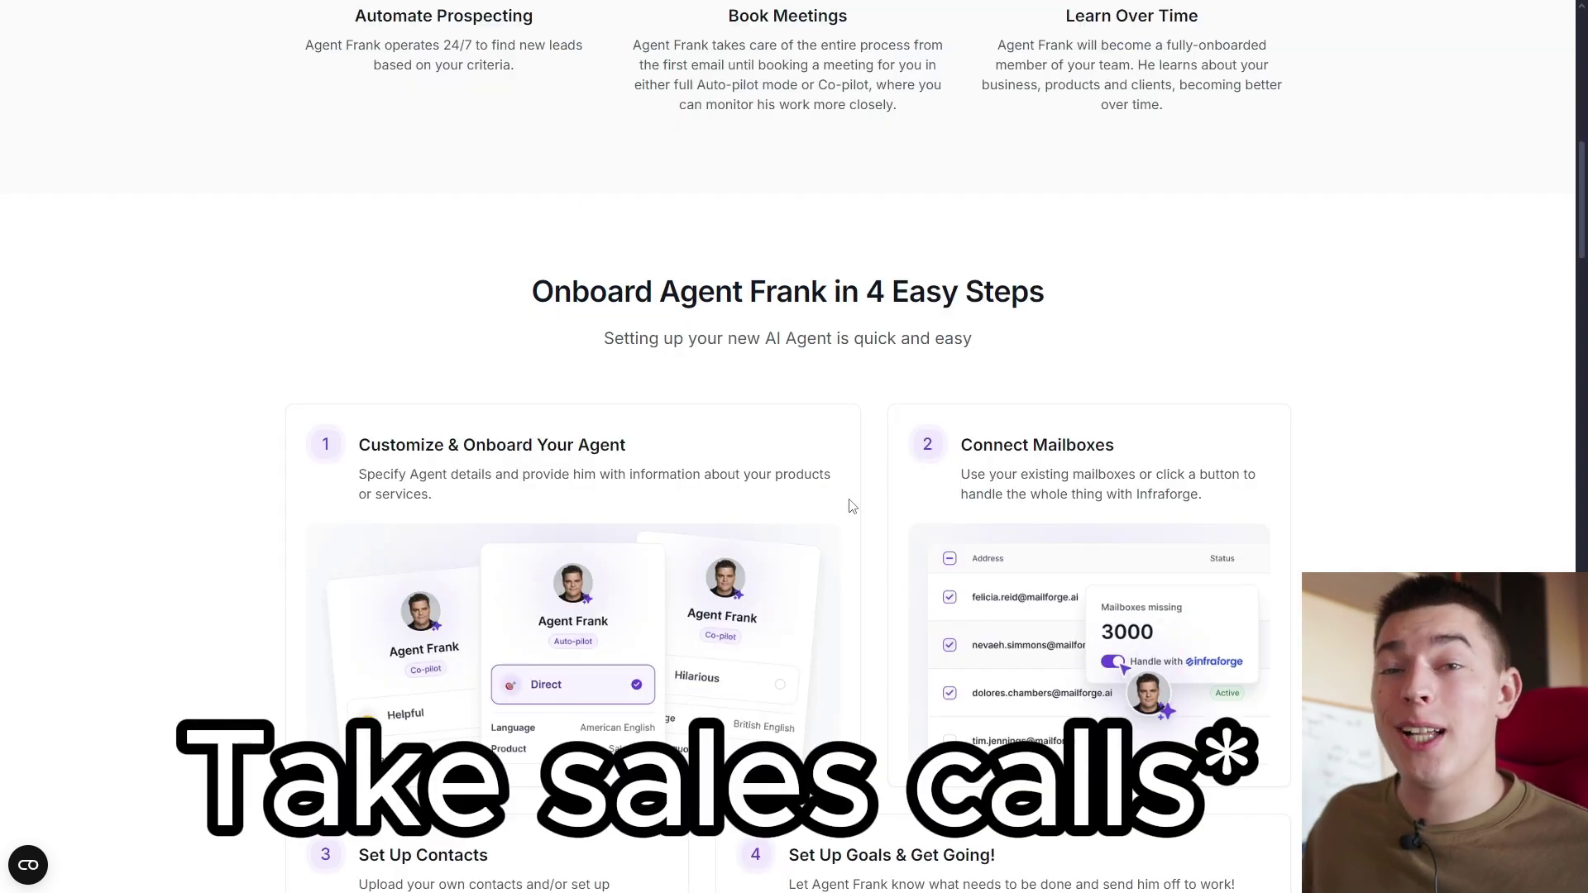
scroll(852, 505, "down", 8)
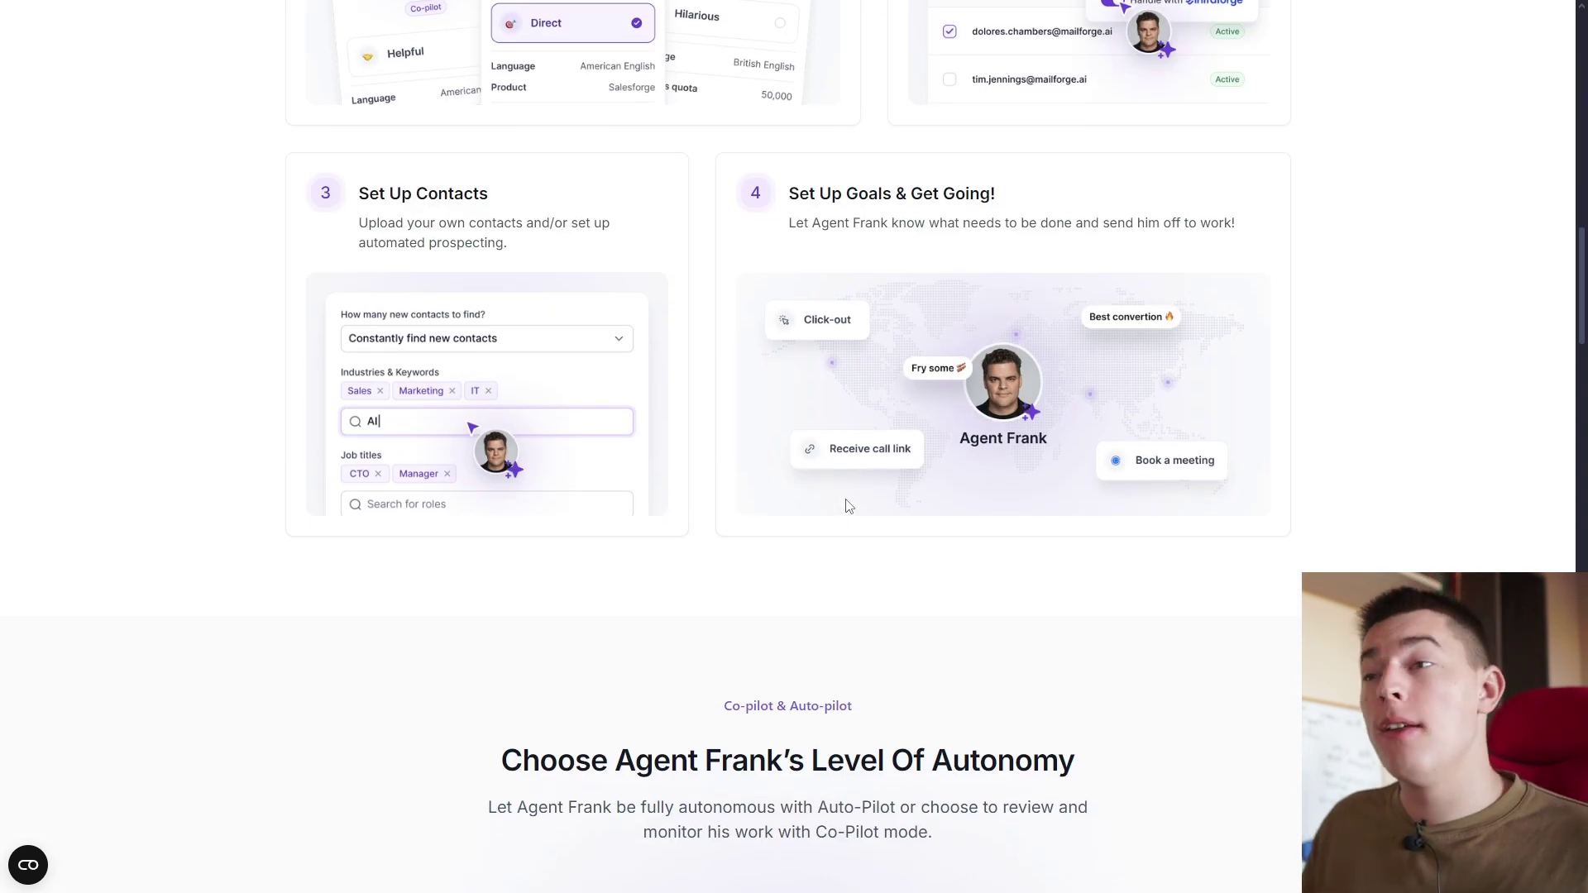